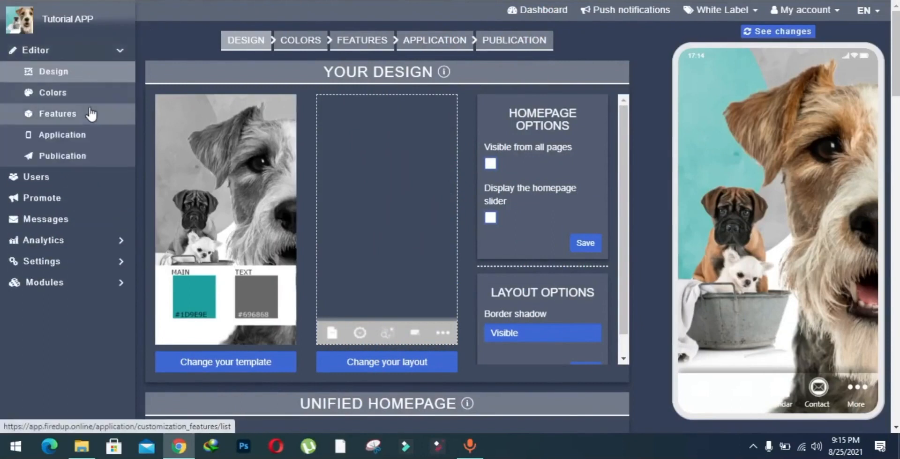
Open the app's features and bring up the settings of the Appointmentpro page.
{"action": "left_click", "coordinate": [91, 114]}
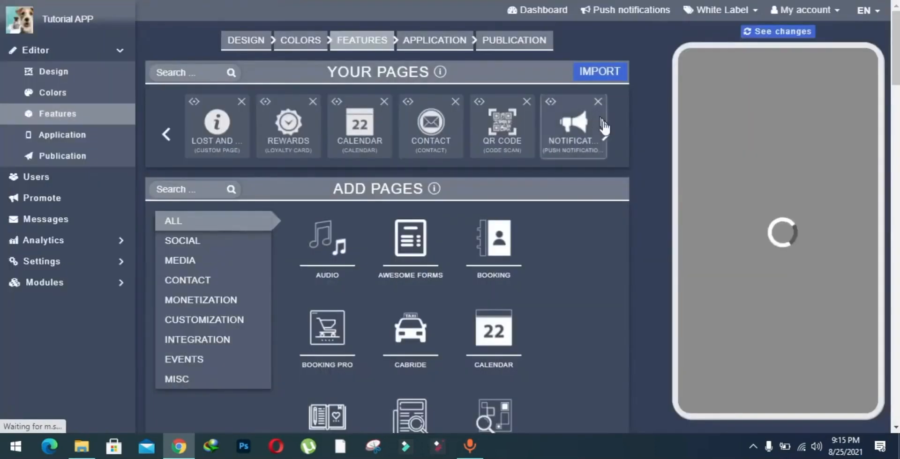
{"action": "left_click", "coordinate": [607, 132]}
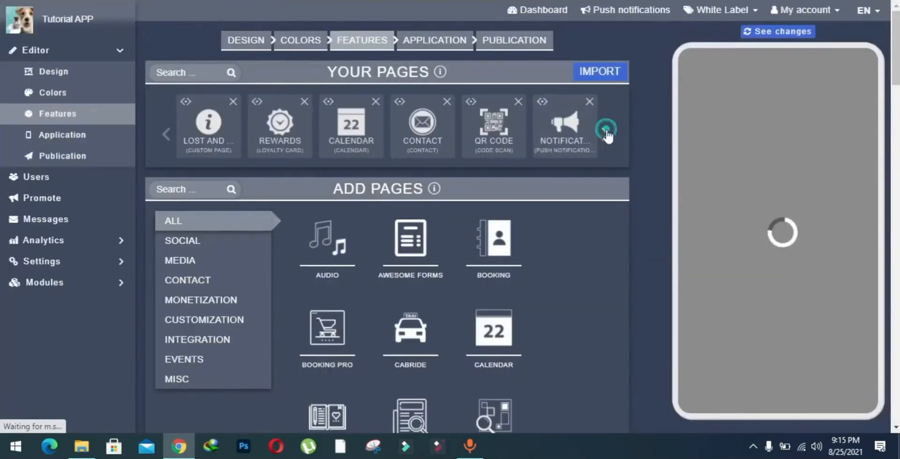
{"action": "left_click", "coordinate": [606, 133]}
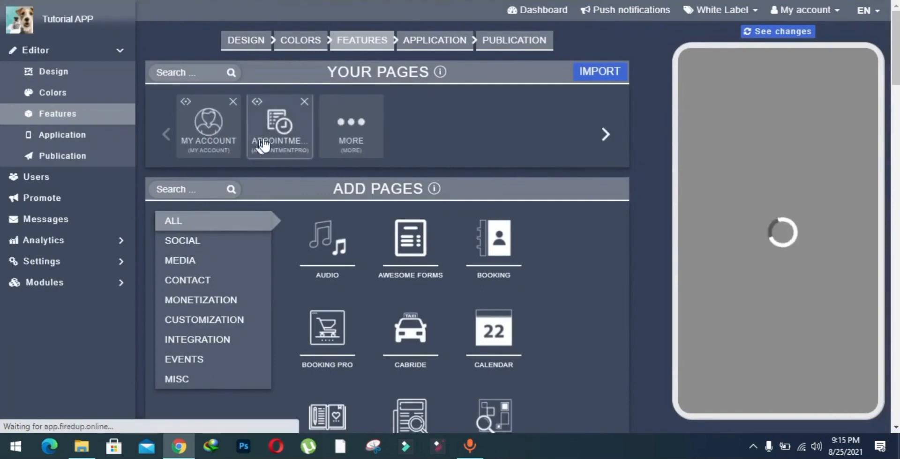
{"action": "left_click", "coordinate": [274, 141]}
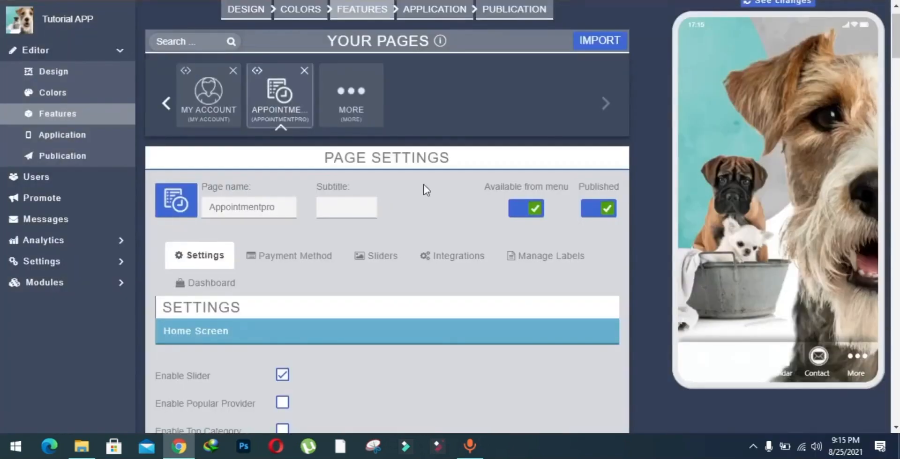
Examine the Appointmentpro page's name and its Home Screen settings.
{"action": "left_click_drag", "start_coordinate": [286, 198], "coordinate": [212, 204]}
{"action": "left_click", "coordinate": [212, 205]}
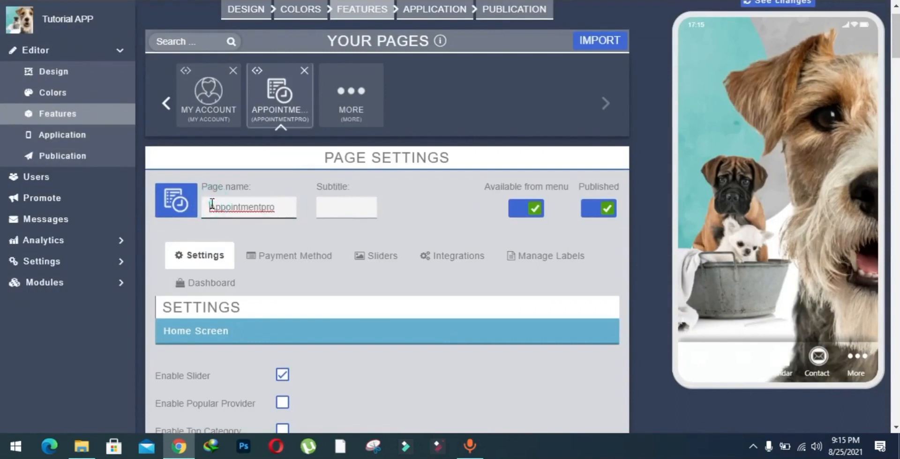
{"action": "left_click_drag", "start_coordinate": [209, 207], "coordinate": [271, 209]}
{"action": "left_click", "coordinate": [275, 211]}
{"action": "scroll", "coordinate": [276, 211], "scroll_direction": "down", "scroll_amount": 1}
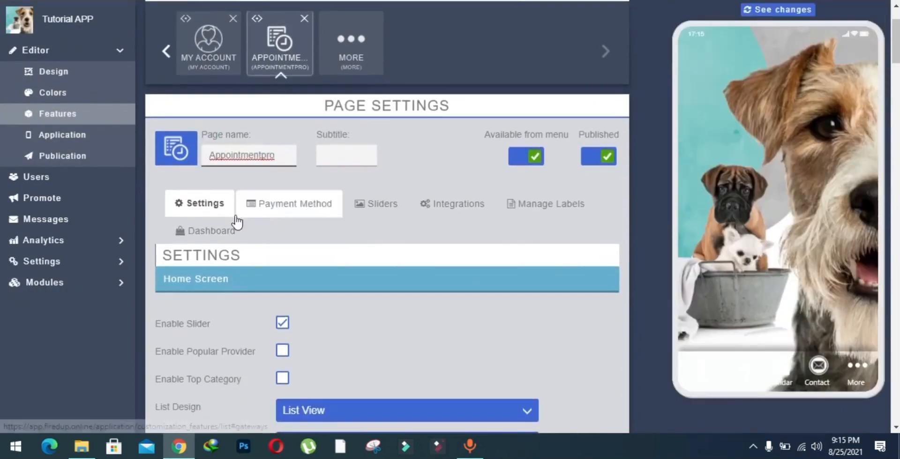
{"action": "left_click", "coordinate": [204, 203]}
{"action": "scroll", "coordinate": [203, 203], "scroll_direction": "down", "scroll_amount": 1}
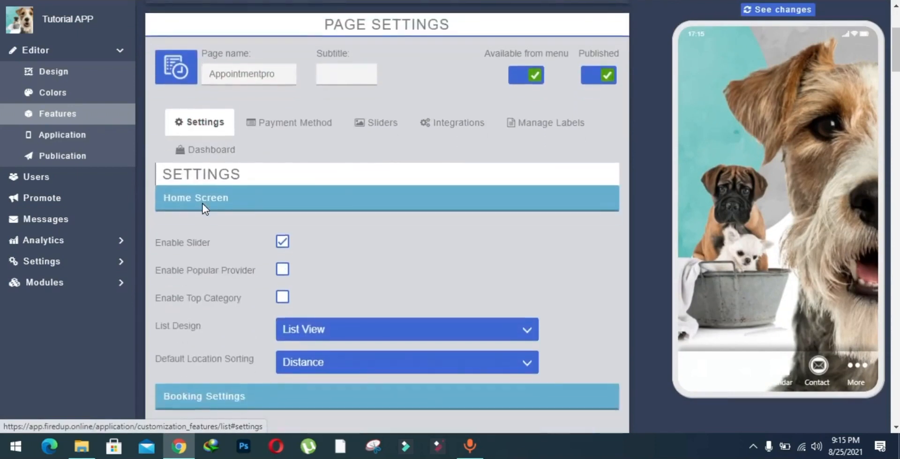
{"action": "left_click_drag", "start_coordinate": [166, 201], "coordinate": [242, 202]}
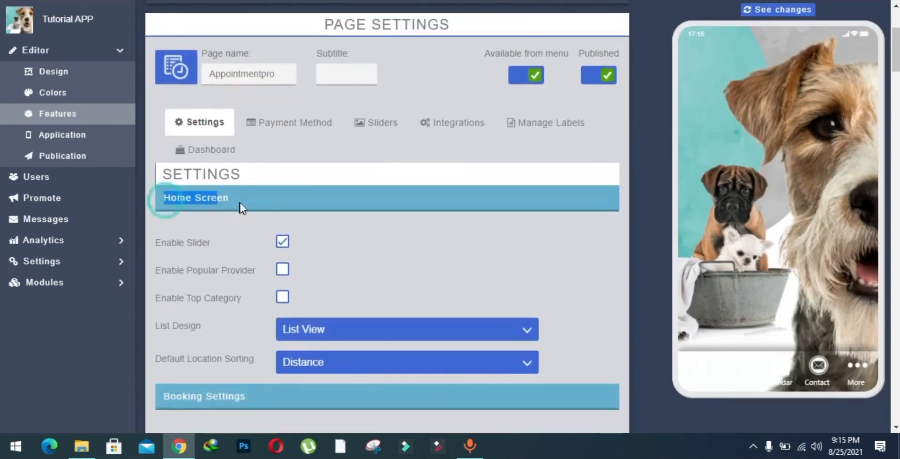
{"action": "left_click", "coordinate": [241, 203]}
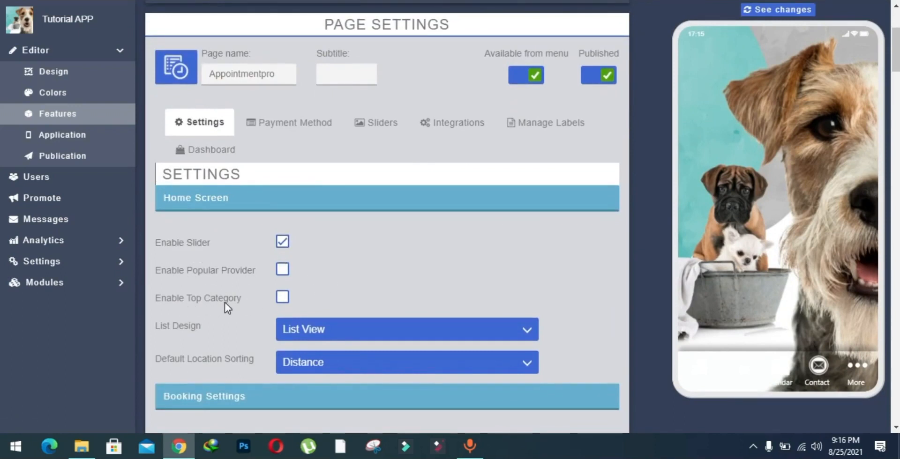
Enable Popular Provider and Top Category for the home screen, and view the Default Location Sorting choices.
{"action": "left_click", "coordinate": [282, 270]}
{"action": "left_click", "coordinate": [283, 297]}
{"action": "scroll", "coordinate": [333, 271], "scroll_direction": "down", "scroll_amount": 1}
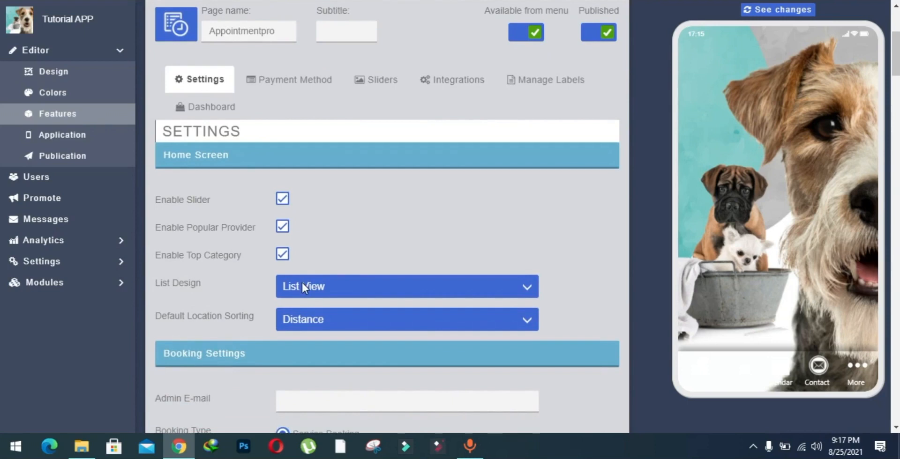
{"action": "scroll", "coordinate": [302, 286], "scroll_direction": "down", "scroll_amount": 1}
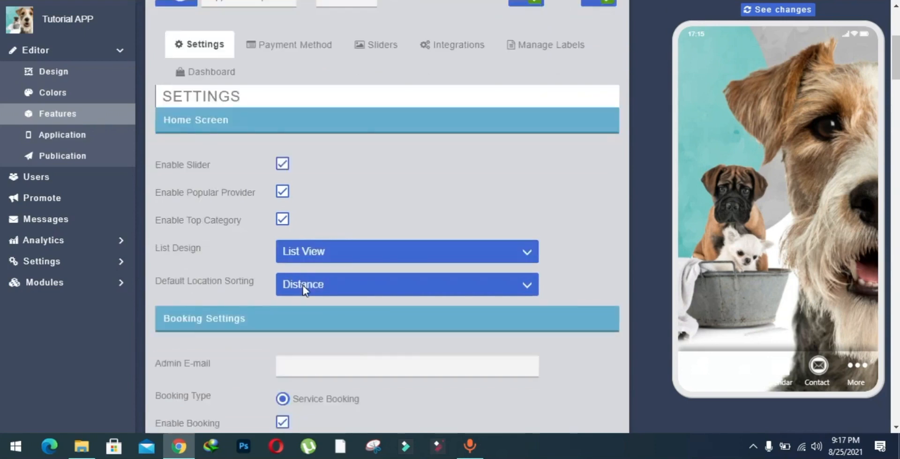
{"action": "left_click", "coordinate": [303, 285]}
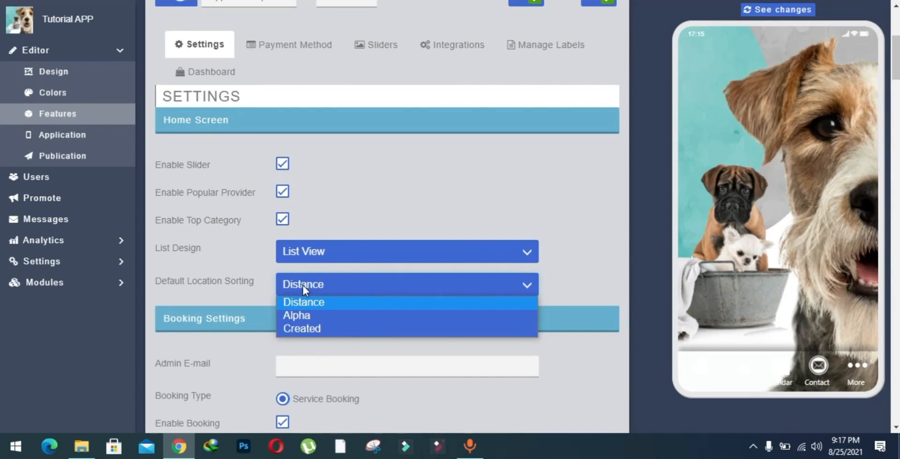
Review the Admin E-mail field and turn on Auto Accepted Bookings in the booking settings.
{"action": "scroll", "coordinate": [302, 284], "scroll_direction": "down", "scroll_amount": 2}
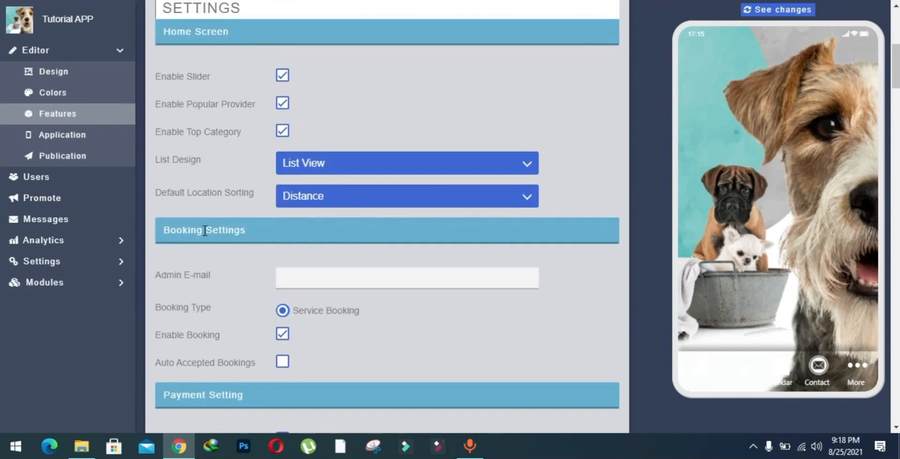
{"action": "scroll", "coordinate": [205, 231], "scroll_direction": "down", "scroll_amount": 1}
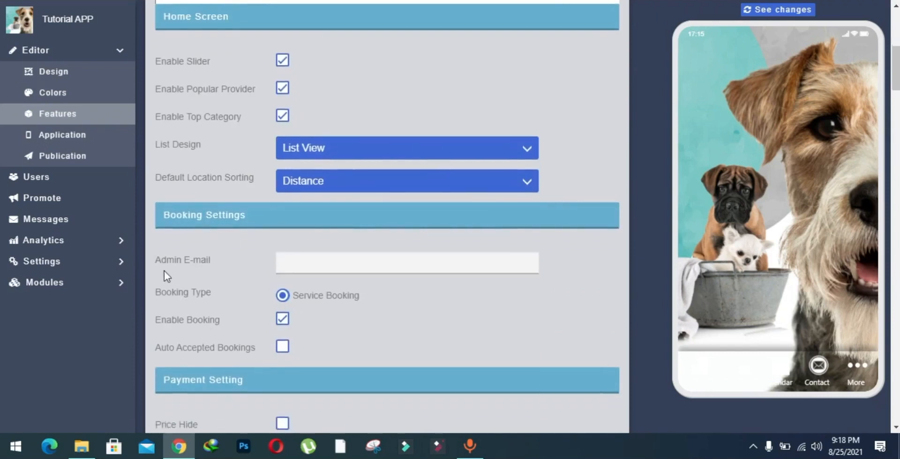
{"action": "left_click", "coordinate": [284, 263]}
{"action": "left_click", "coordinate": [331, 262]}
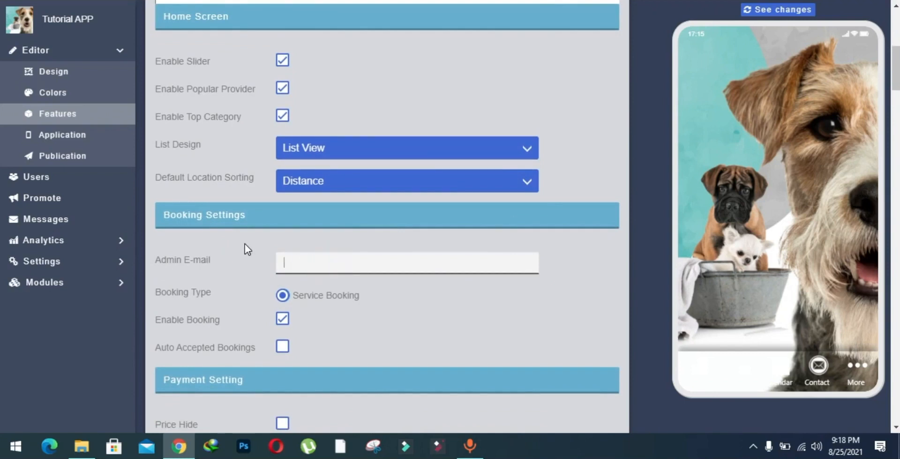
{"action": "scroll", "coordinate": [245, 249], "scroll_direction": "down", "scroll_amount": 1}
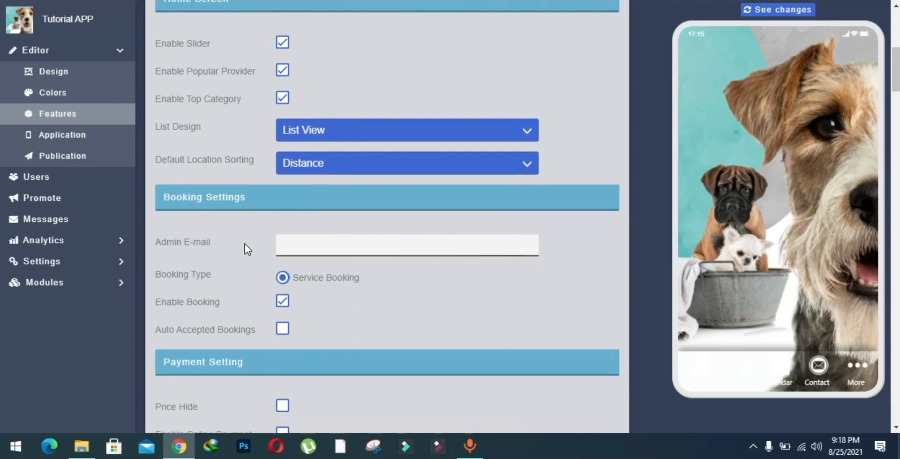
{"action": "left_click", "coordinate": [280, 304]}
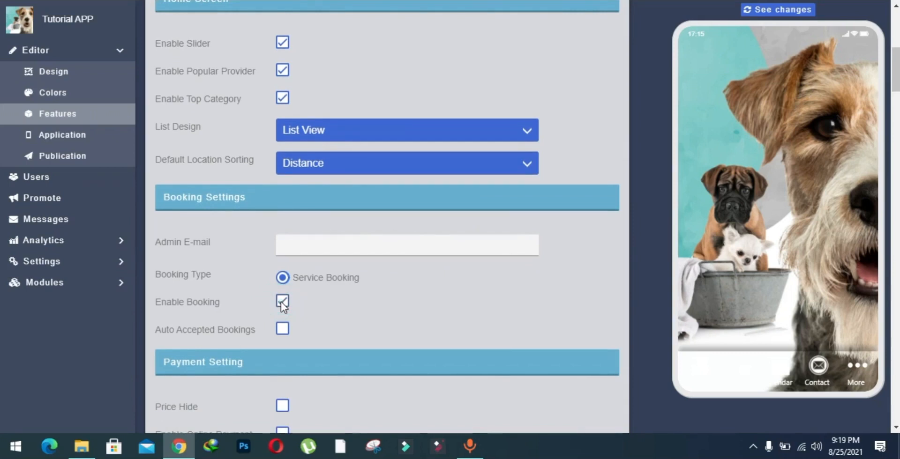
{"action": "scroll", "coordinate": [315, 308], "scroll_direction": "down", "scroll_amount": 2}
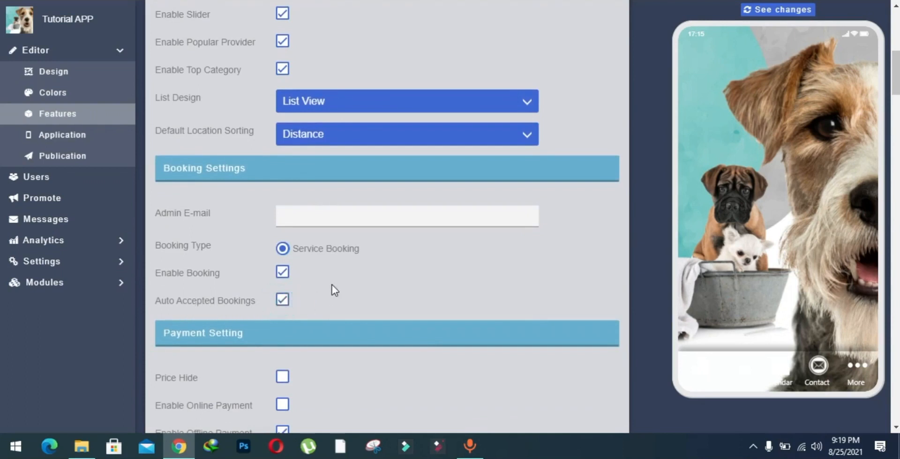
Enable Price Hide and Online Payment in the payment settings.
{"action": "scroll", "coordinate": [331, 285], "scroll_direction": "down", "scroll_amount": 2}
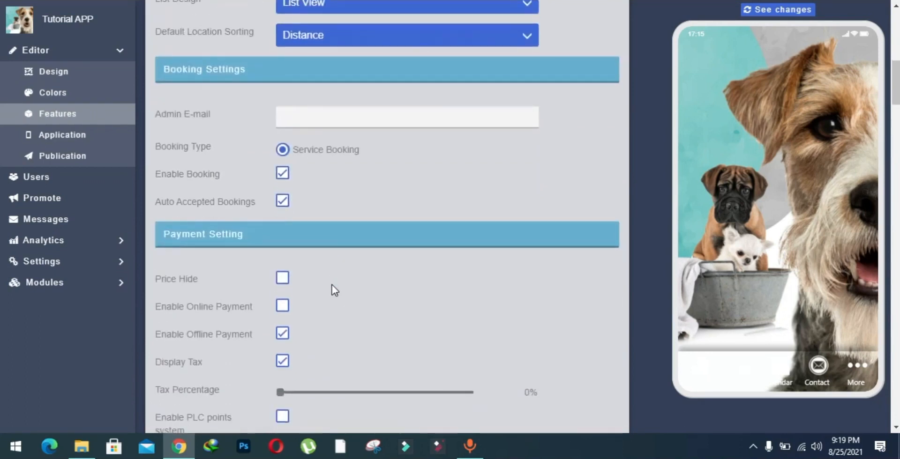
{"action": "scroll", "coordinate": [332, 285], "scroll_direction": "down", "scroll_amount": 1}
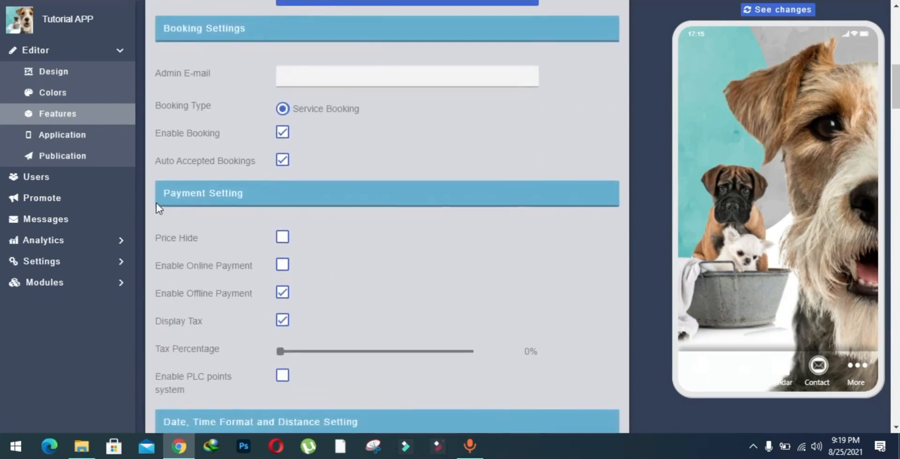
{"action": "left_click", "coordinate": [239, 180]}
{"action": "left_click", "coordinate": [279, 267]}
{"action": "scroll", "coordinate": [317, 293], "scroll_direction": "down", "scroll_amount": 2}
Enable Display Tax with a tax percentage of 0% and turn on the PLC points system.
{"action": "left_click", "coordinate": [283, 227]}
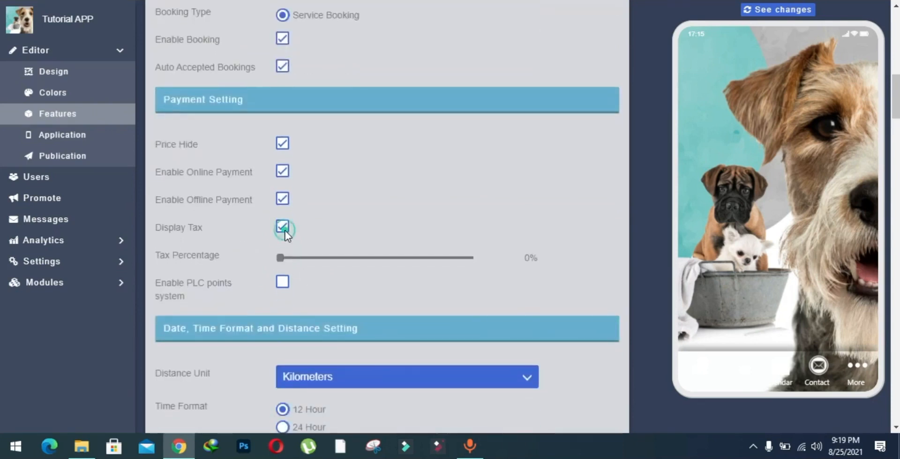
{"action": "left_click", "coordinate": [284, 227]}
{"action": "mouse_move", "coordinate": [281, 258]}
{"action": "left_mouse_down"}
{"action": "mouse_move", "coordinate": [311, 267]}
{"action": "mouse_move", "coordinate": [269, 257]}
{"action": "left_mouse_up"}
{"action": "scroll", "coordinate": [229, 263], "scroll_direction": "down", "scroll_amount": 1}
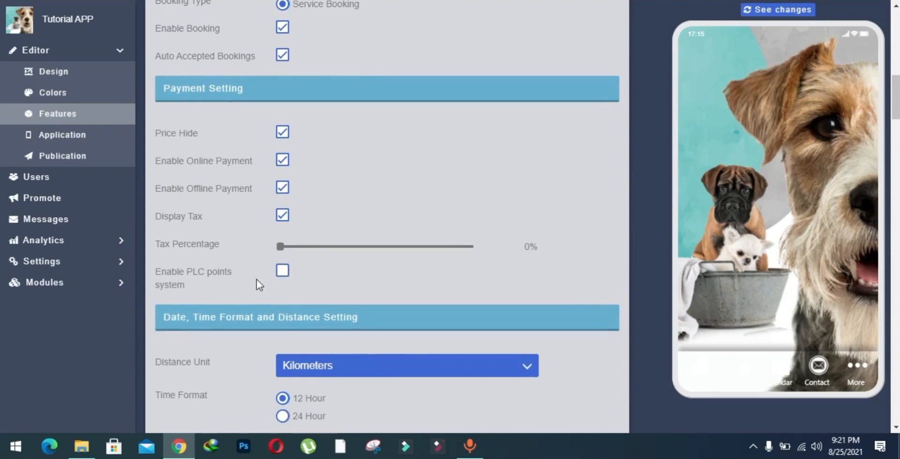
{"action": "left_click", "coordinate": [283, 271]}
View the Distance Unit choices and set the date format to mm/dd/yyyy.
{"action": "scroll", "coordinate": [284, 269], "scroll_direction": "down", "scroll_amount": 2}
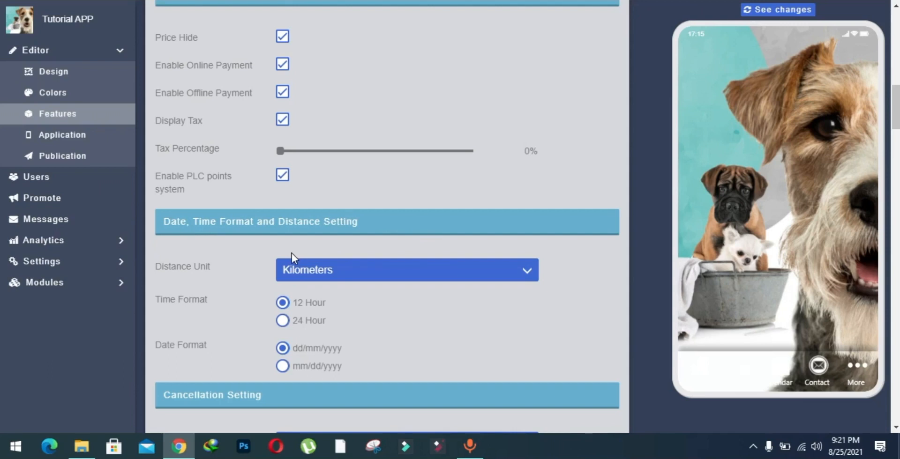
{"action": "left_click", "coordinate": [297, 266]}
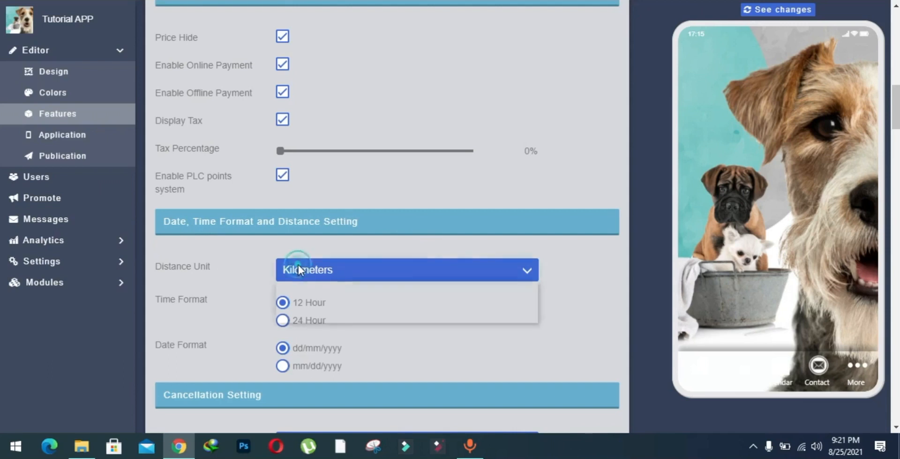
{"action": "left_click", "coordinate": [216, 288]}
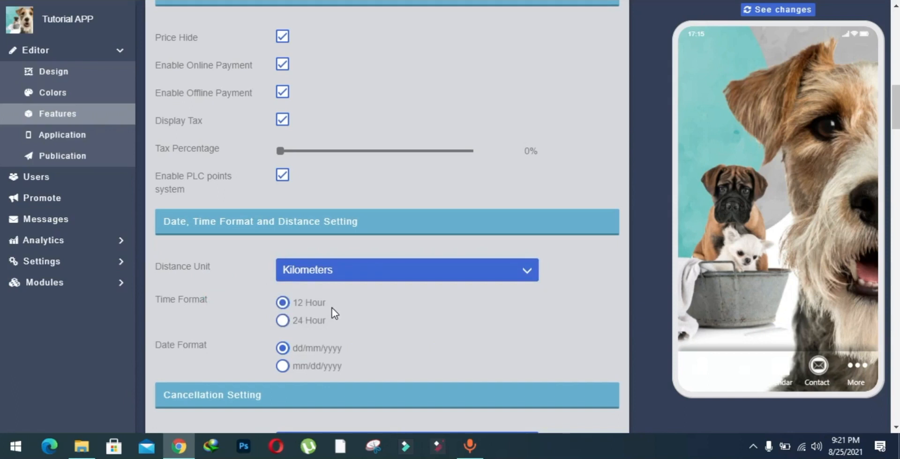
{"action": "scroll", "coordinate": [332, 308], "scroll_direction": "down", "scroll_amount": 1}
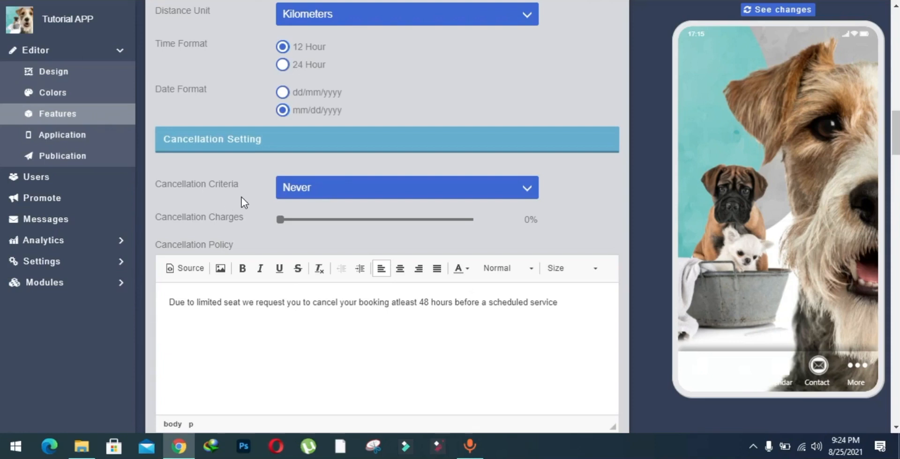
Examine the available Cancellation Criteria, the cancellation charges and the cancellation policy text.
{"action": "left_click", "coordinate": [298, 197]}
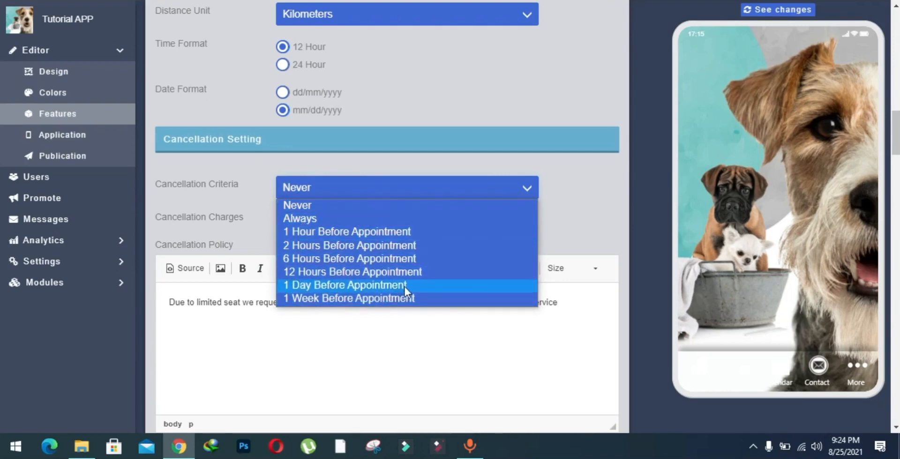
{"action": "left_click", "coordinate": [246, 225]}
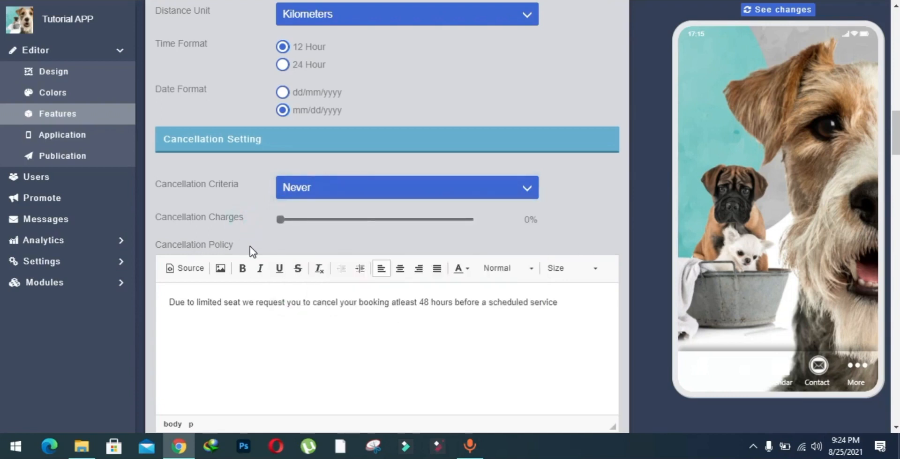
{"action": "left_click", "coordinate": [279, 321]}
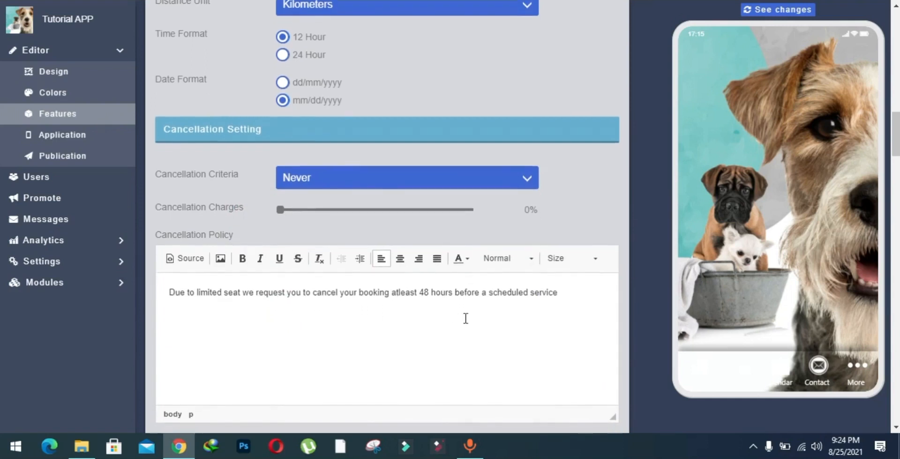
Examine the Currency position choices and the decimal separator in the currency options.
{"action": "scroll", "coordinate": [464, 317], "scroll_direction": "down", "scroll_amount": 5}
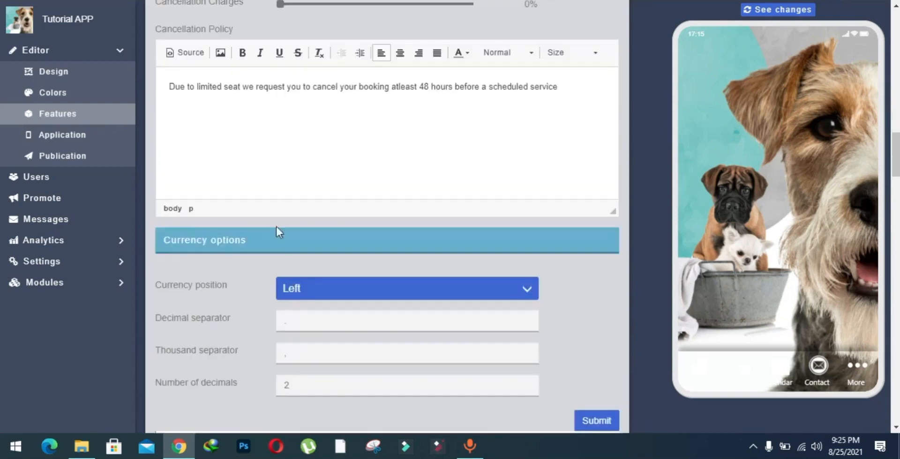
{"action": "scroll", "coordinate": [274, 257], "scroll_direction": "down", "scroll_amount": 1}
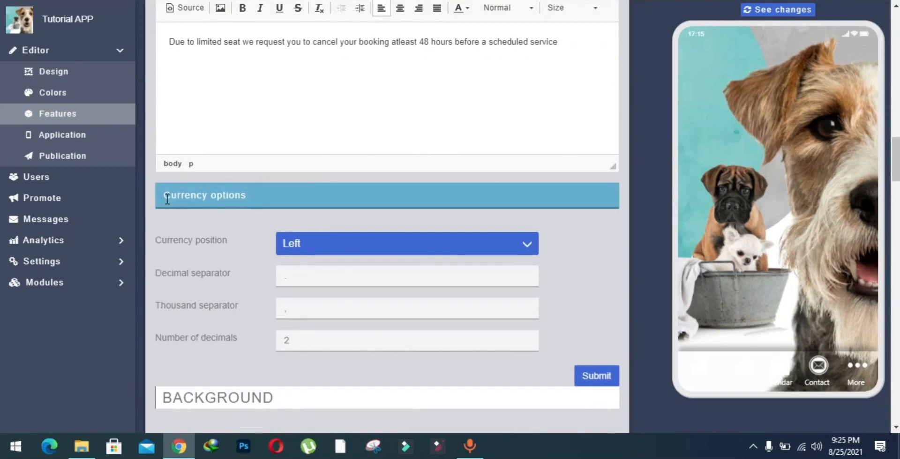
{"action": "left_click", "coordinate": [314, 240]}
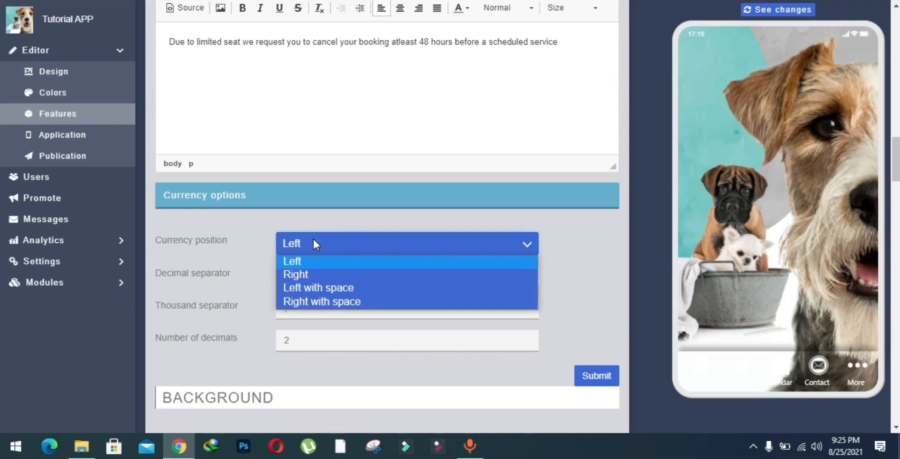
{"action": "left_click", "coordinate": [313, 240]}
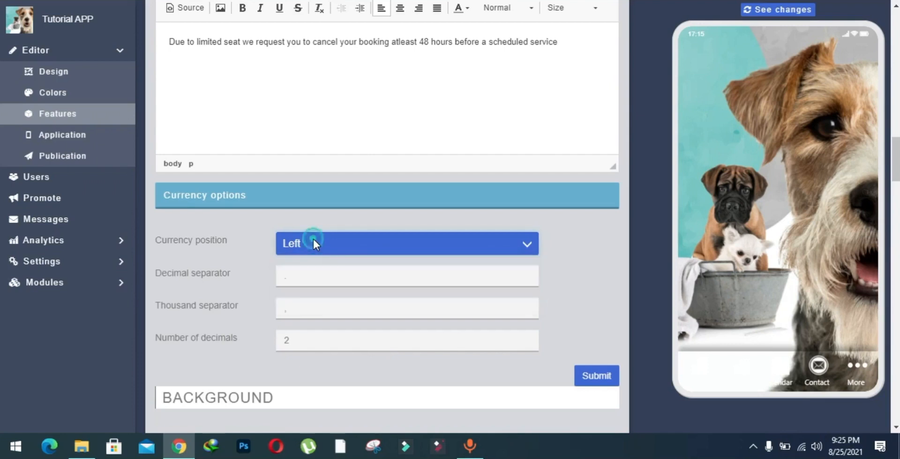
{"action": "scroll", "coordinate": [188, 284], "scroll_direction": "down", "scroll_amount": 1}
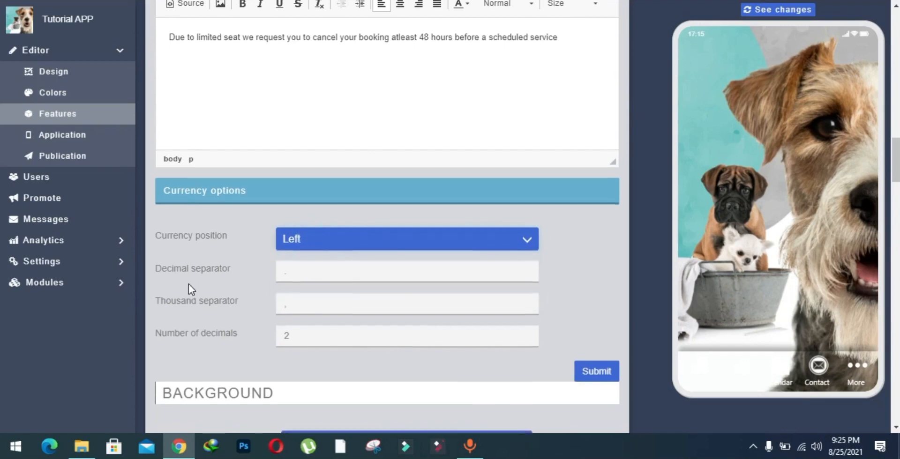
{"action": "left_click", "coordinate": [307, 259]}
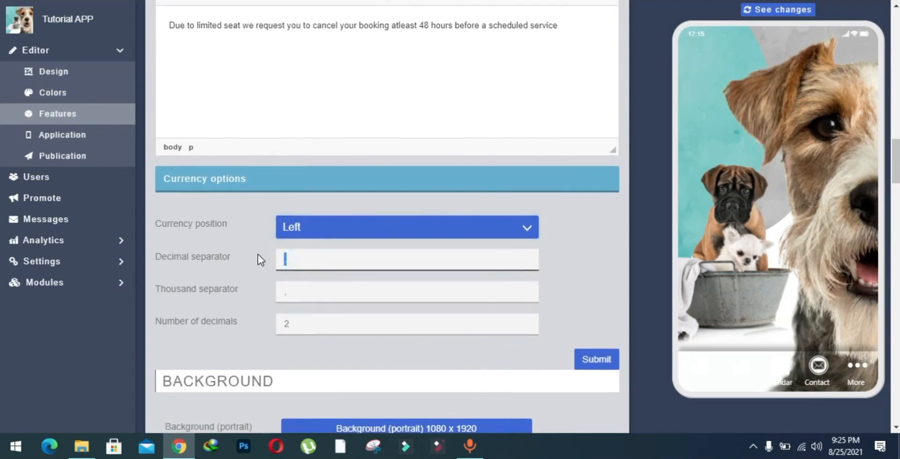
Examine the thousand separator and number of decimals in the currency options.
{"action": "scroll", "coordinate": [258, 255], "scroll_direction": "down", "scroll_amount": 2}
{"action": "left_click", "coordinate": [207, 219]}
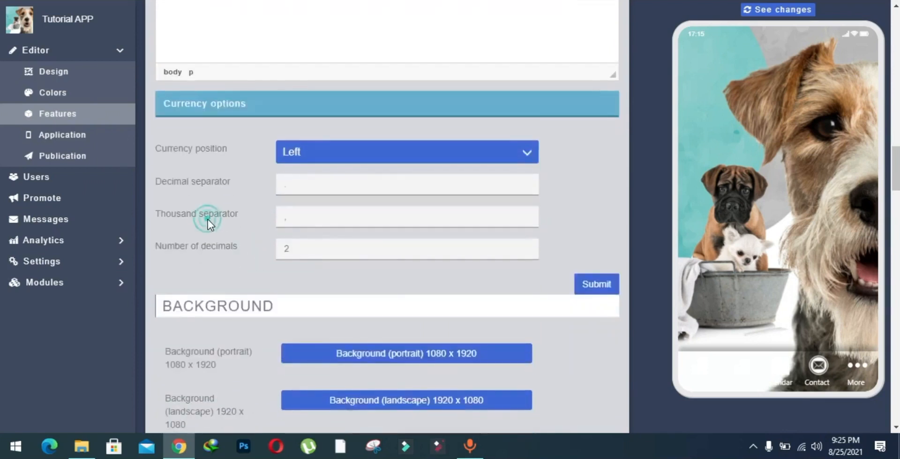
{"action": "left_click", "coordinate": [297, 215]}
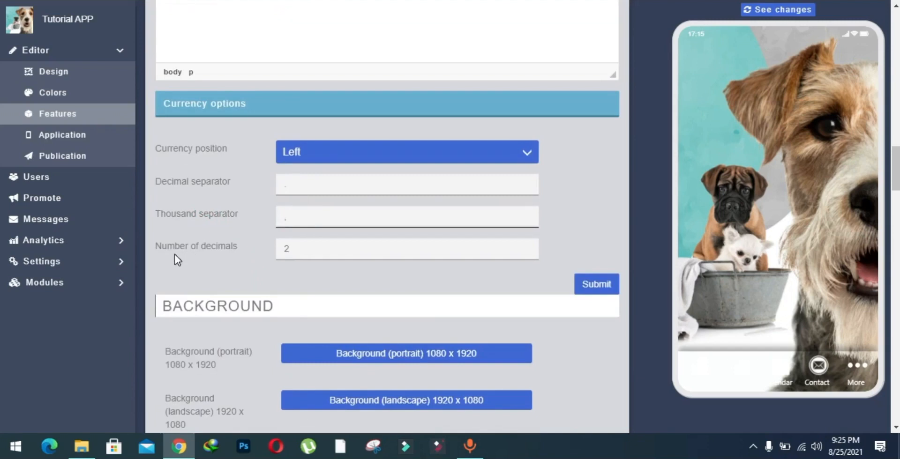
{"action": "left_click", "coordinate": [330, 253]}
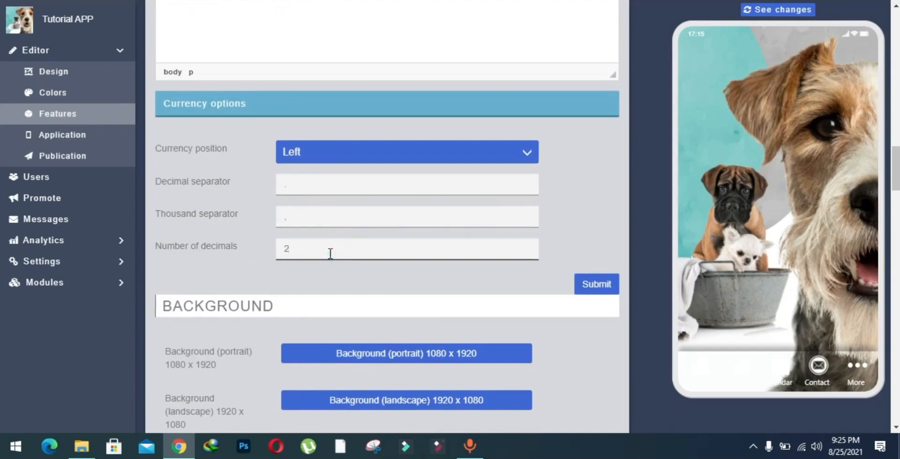
{"action": "scroll", "coordinate": [342, 216], "scroll_direction": "down", "scroll_amount": 2}
{"action": "scroll", "coordinate": [355, 175], "scroll_direction": "up", "scroll_amount": 1}
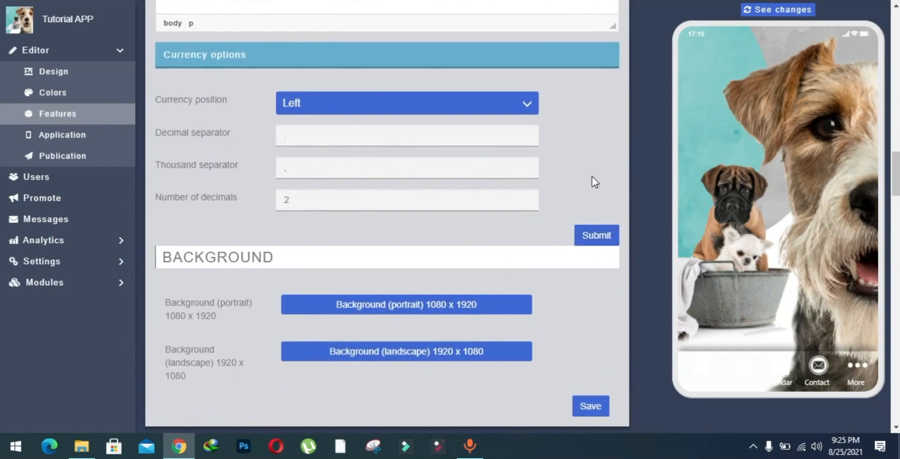
Examine the portrait and landscape background options, opening the portrait image picker and cancelling it without choosing a file.
{"action": "scroll", "coordinate": [591, 181], "scroll_direction": "down", "scroll_amount": 2}
{"action": "left_click", "coordinate": [164, 170]}
{"action": "left_click_drag", "start_coordinate": [163, 170], "coordinate": [283, 170]}
{"action": "left_click", "coordinate": [283, 171]}
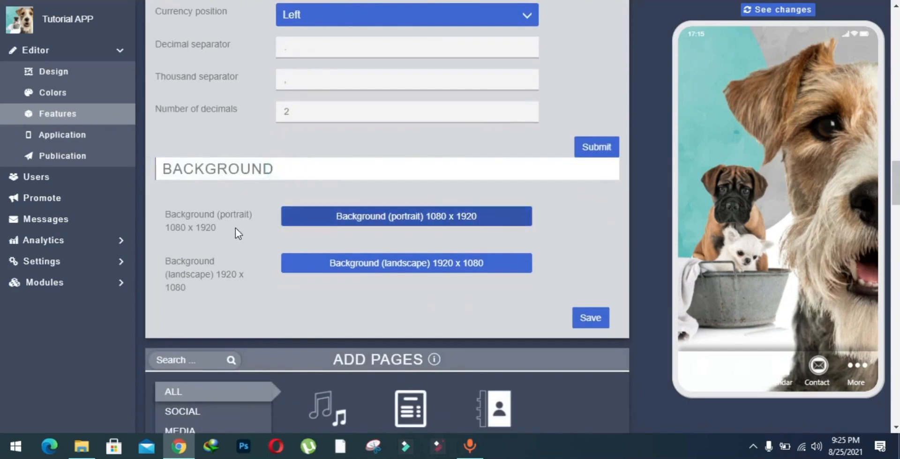
{"action": "left_click_drag", "start_coordinate": [222, 229], "coordinate": [165, 213]}
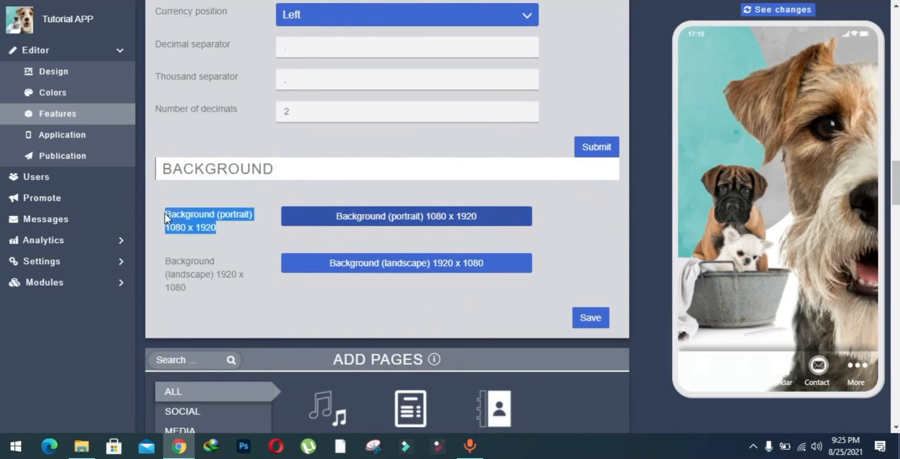
{"action": "left_click", "coordinate": [195, 228]}
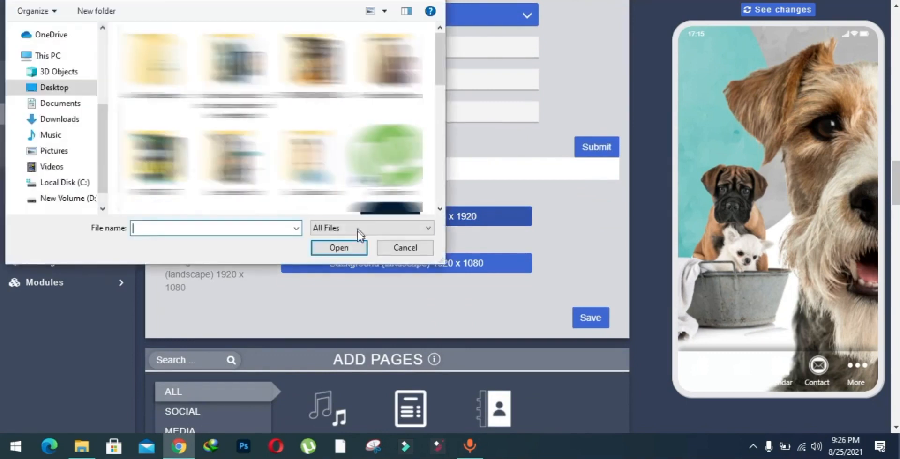
{"action": "left_click", "coordinate": [393, 247]}
{"action": "scroll", "coordinate": [232, 277], "scroll_direction": "down", "scroll_amount": 1}
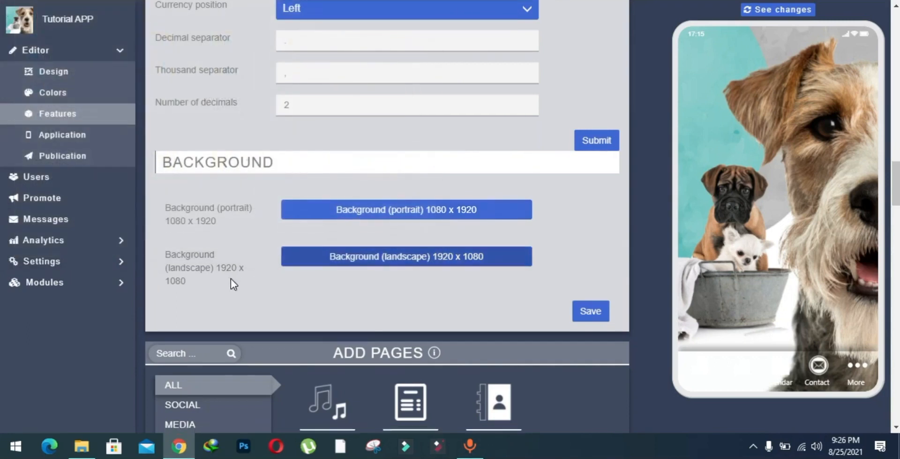
{"action": "scroll", "coordinate": [225, 281], "scroll_direction": "down", "scroll_amount": 1}
{"action": "scroll", "coordinate": [258, 256], "scroll_direction": "down", "scroll_amount": 5}
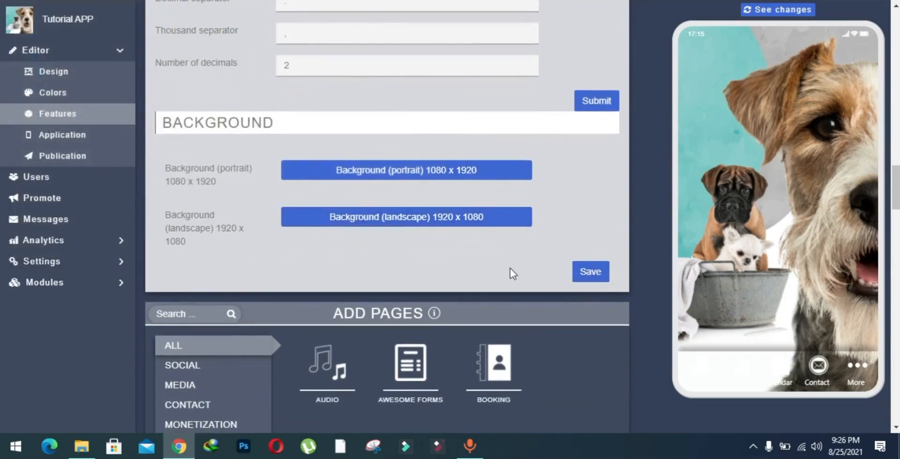
Go to the page's payment gateways and open the Paypal gateway for editing.
{"action": "scroll", "coordinate": [527, 246], "scroll_direction": "up", "scroll_amount": 3}
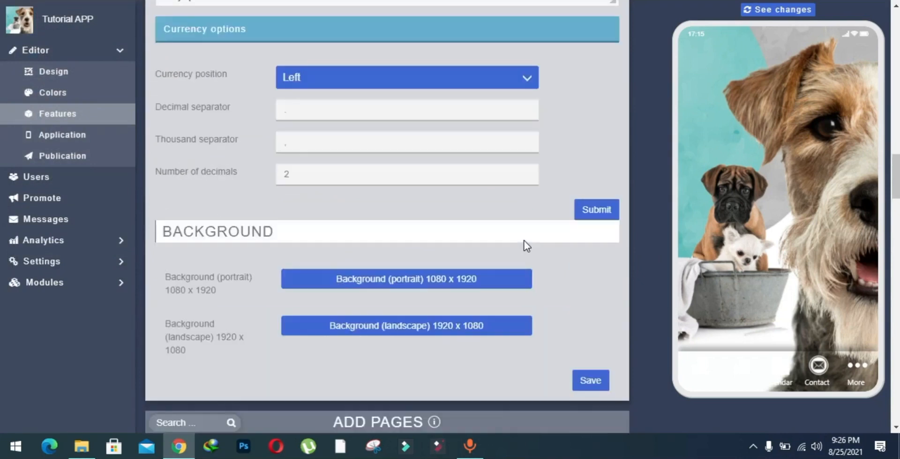
{"action": "scroll", "coordinate": [527, 246], "scroll_direction": "up", "scroll_amount": 15}
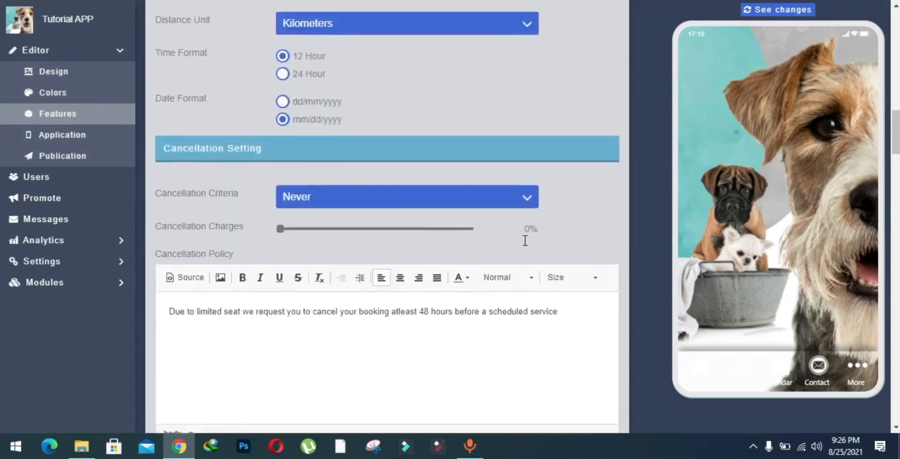
{"action": "scroll", "coordinate": [527, 246], "scroll_direction": "up", "scroll_amount": 8}
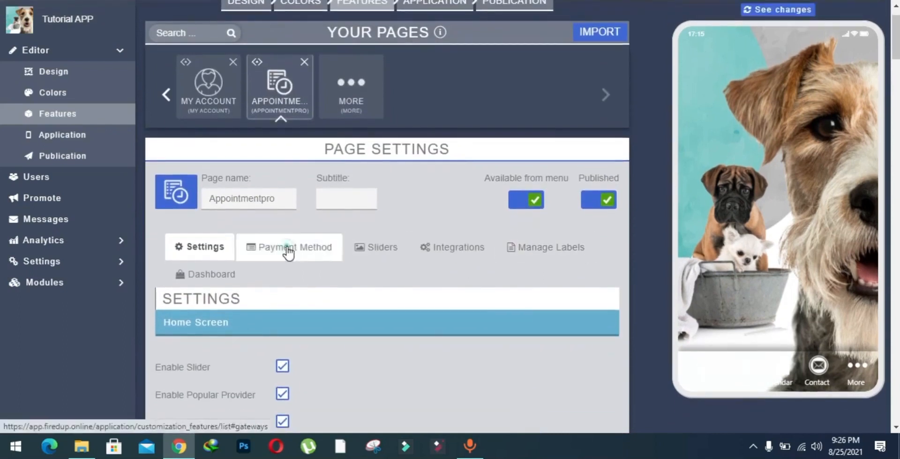
{"action": "left_click", "coordinate": [288, 248]}
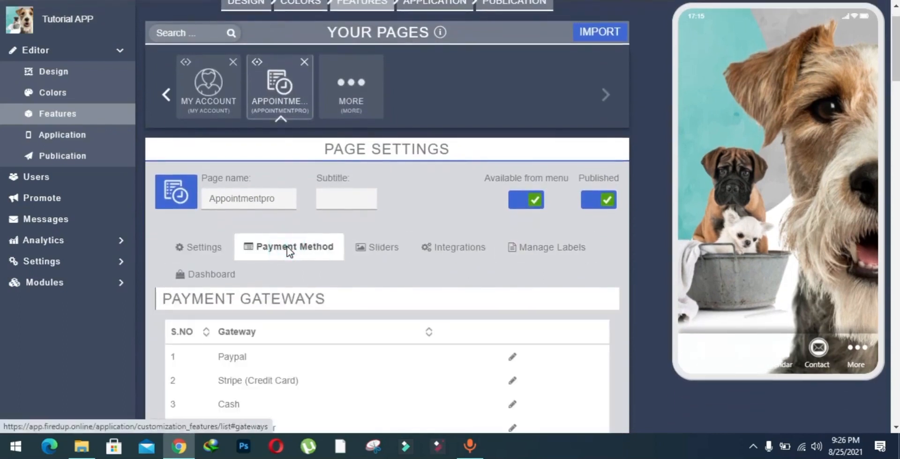
{"action": "scroll", "coordinate": [290, 251], "scroll_direction": "down", "scroll_amount": 2}
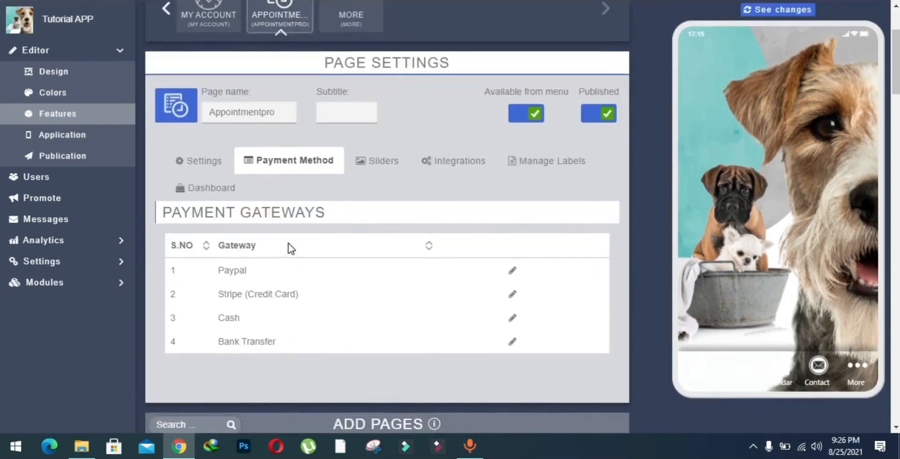
{"action": "scroll", "coordinate": [288, 245], "scroll_direction": "down", "scroll_amount": 1}
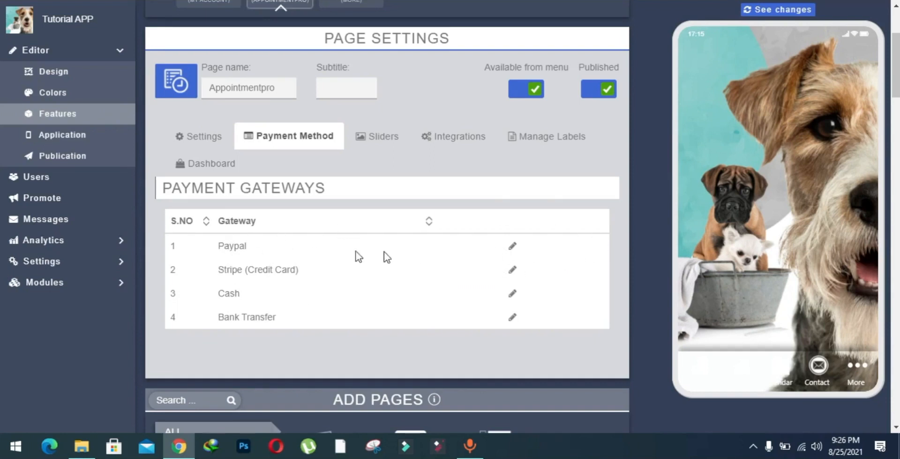
{"action": "left_click", "coordinate": [512, 247]}
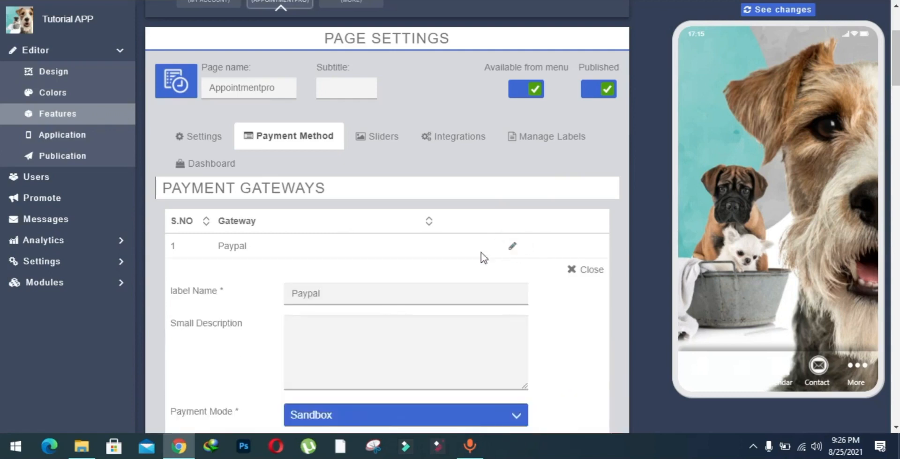
Examine the Paypal gateway's label name, small description and the available Payment Mode choices.
{"action": "scroll", "coordinate": [444, 257], "scroll_direction": "down", "scroll_amount": 2}
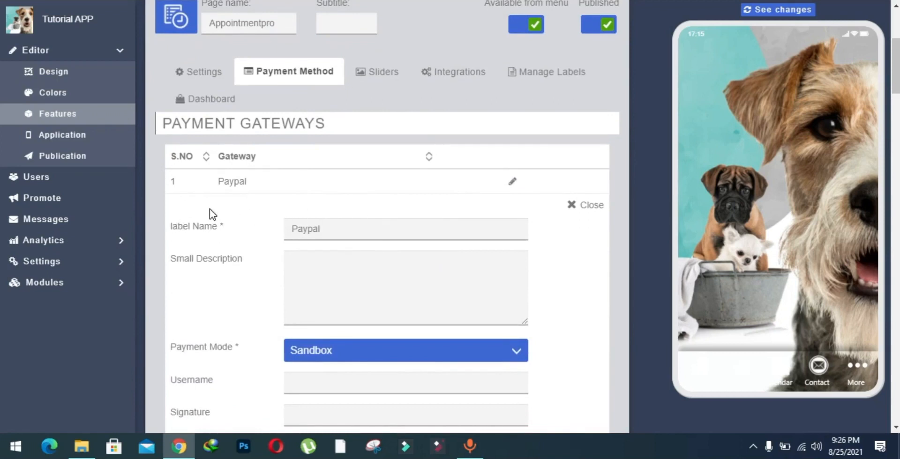
{"action": "double_click", "coordinate": [334, 229]}
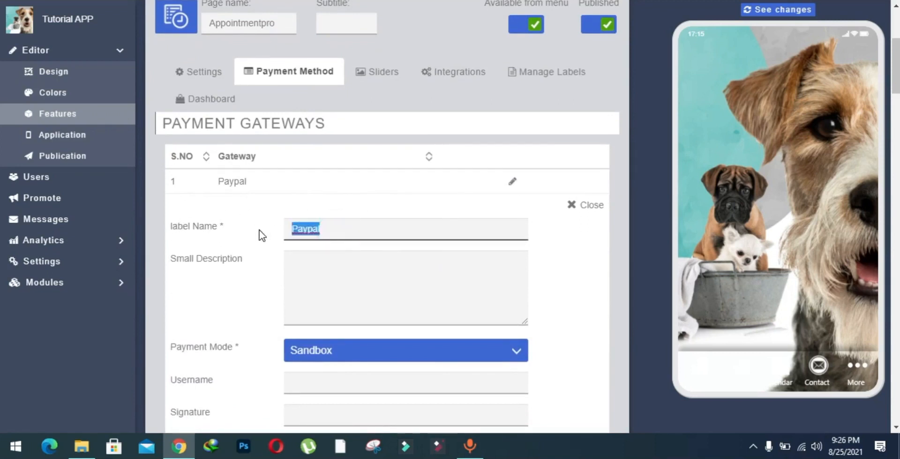
{"action": "left_click", "coordinate": [361, 227]}
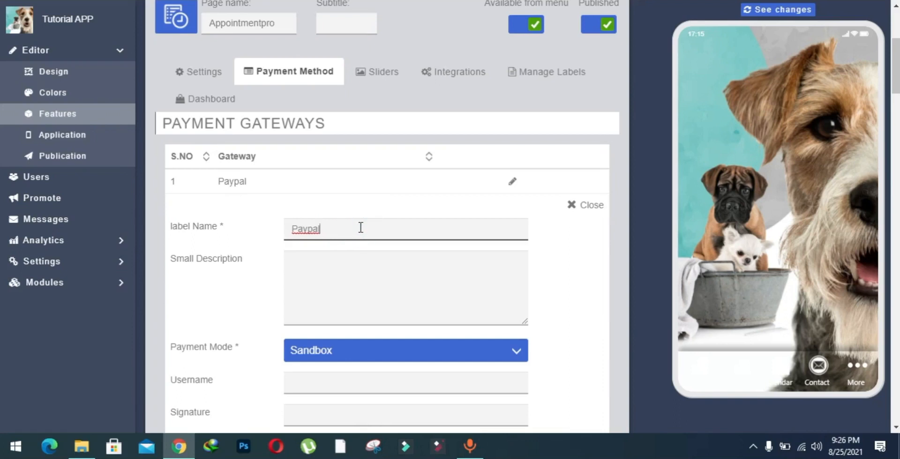
{"action": "left_click", "coordinate": [307, 274]}
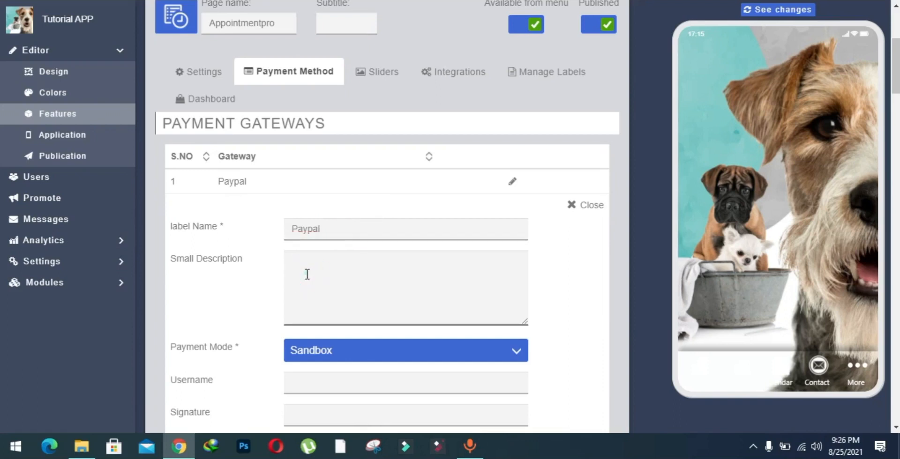
{"action": "scroll", "coordinate": [307, 274], "scroll_direction": "down", "scroll_amount": 2}
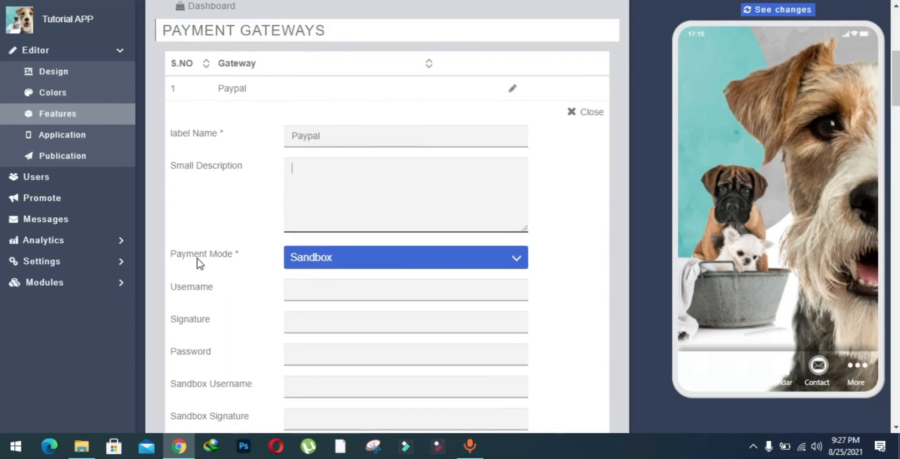
{"action": "left_click", "coordinate": [307, 251]}
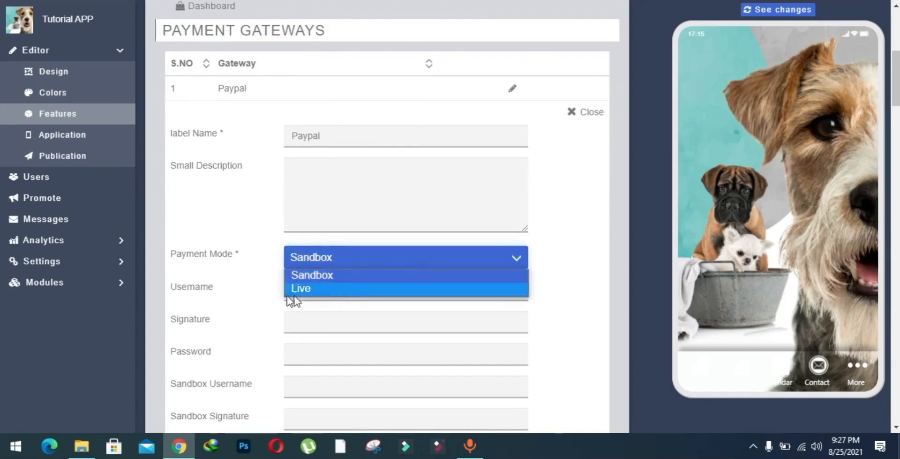
{"action": "left_click", "coordinate": [221, 260]}
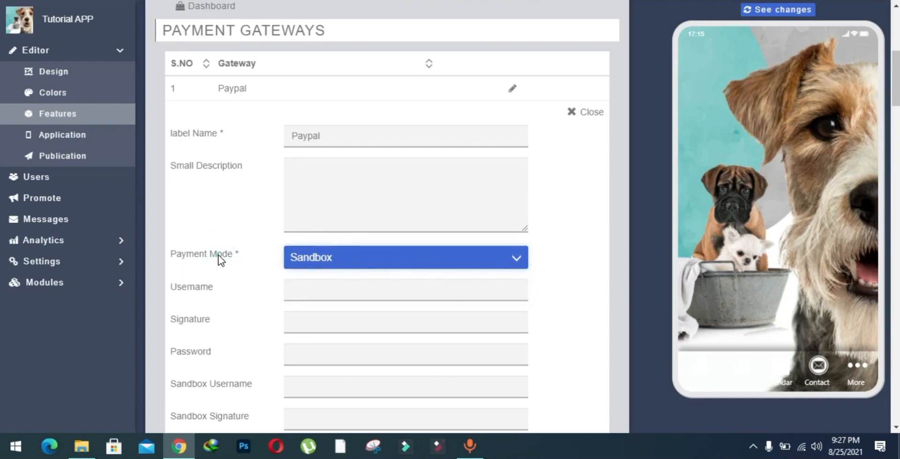
Examine the Paypal username, signature and password fields, along with their sandbox equivalents.
{"action": "scroll", "coordinate": [218, 256], "scroll_direction": "down", "scroll_amount": 1}
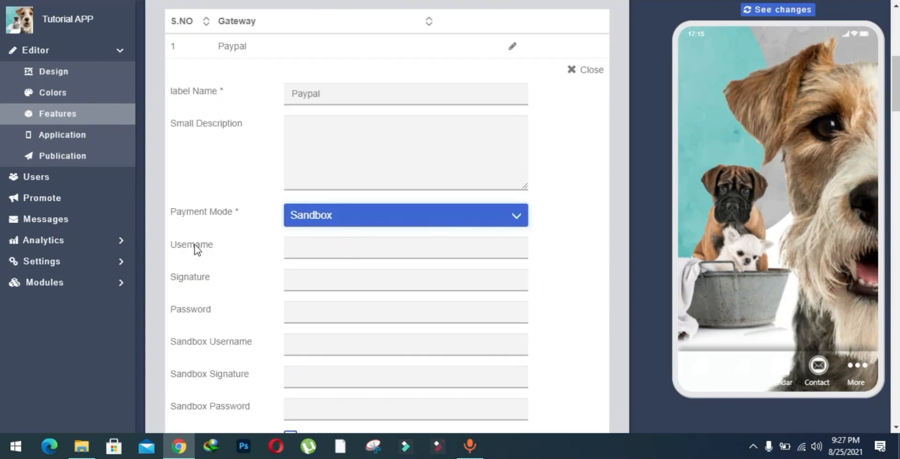
{"action": "left_click_drag", "start_coordinate": [194, 245], "coordinate": [228, 245]}
{"action": "left_click", "coordinate": [228, 245]}
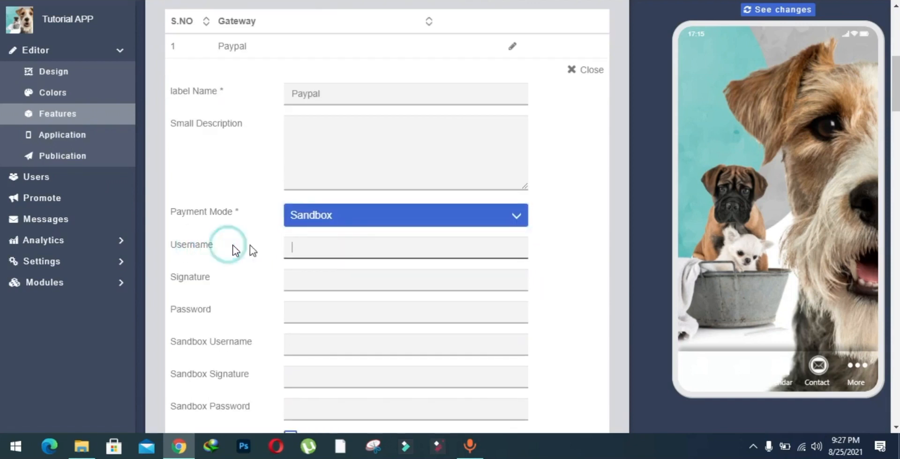
{"action": "left_click", "coordinate": [296, 246]}
{"action": "key", "text": "Escape"}
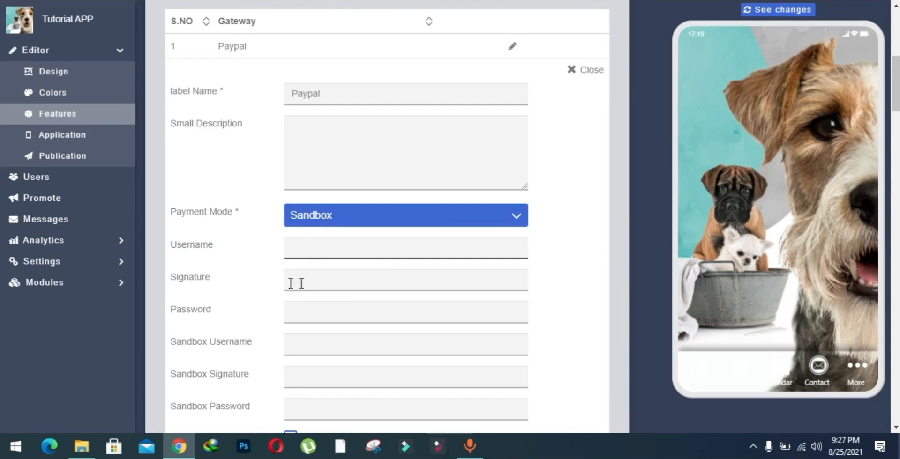
{"action": "left_click", "coordinate": [346, 287]}
{"action": "left_click", "coordinate": [236, 288]}
{"action": "scroll", "coordinate": [236, 293], "scroll_direction": "down", "scroll_amount": 2}
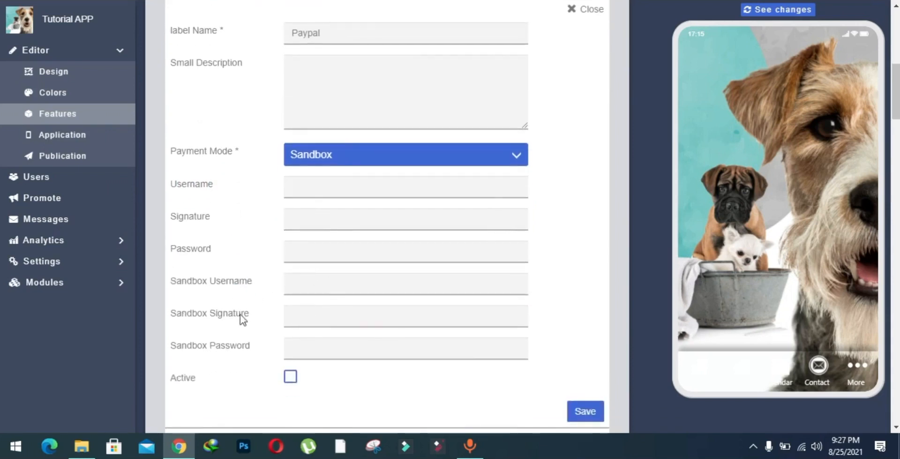
{"action": "scroll", "coordinate": [288, 323], "scroll_direction": "down", "scroll_amount": 2}
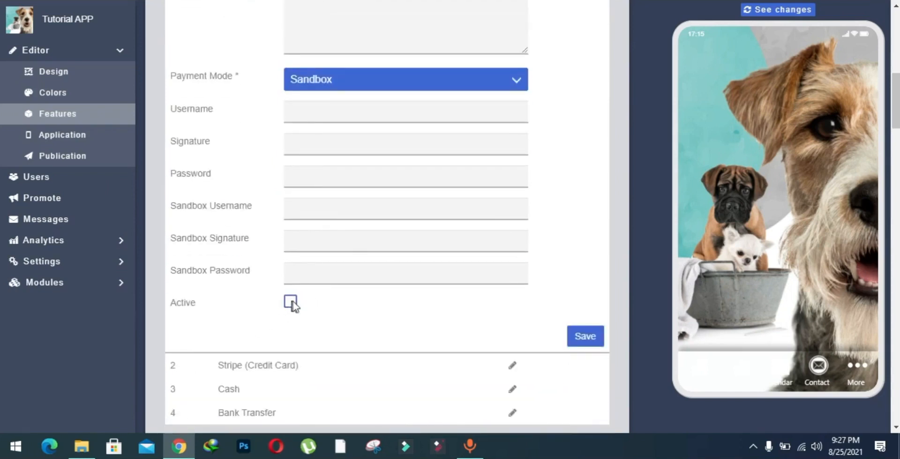
Mark the Paypal gateway as Active.
{"action": "scroll", "coordinate": [341, 214], "scroll_direction": "up", "scroll_amount": 4}
{"action": "scroll", "coordinate": [341, 213], "scroll_direction": "down", "scroll_amount": 5}
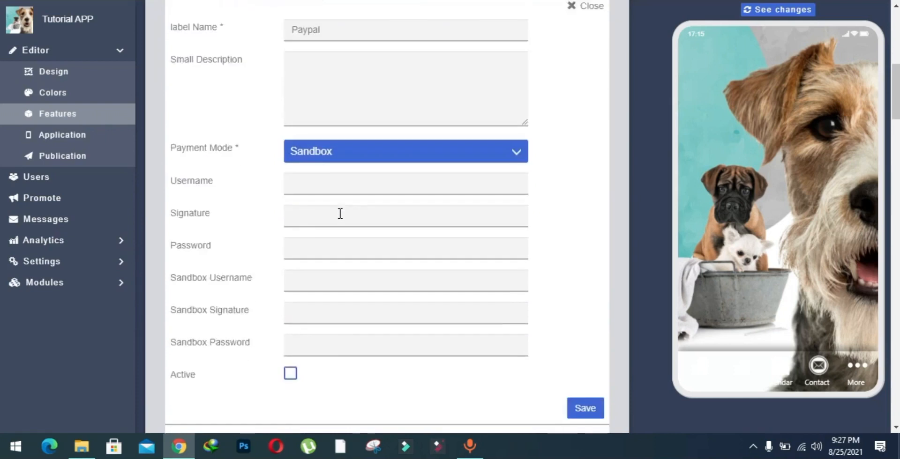
{"action": "left_click", "coordinate": [290, 229]}
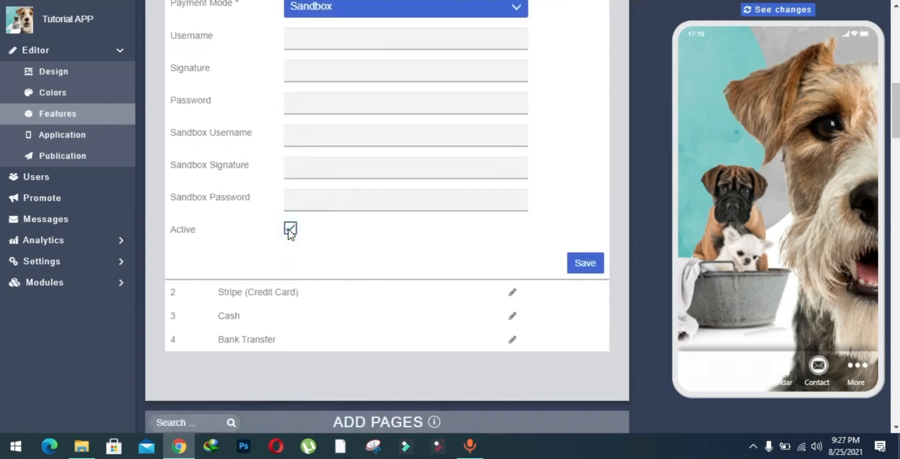
Review the Paypal gateway form and the Stripe, Cash and Bank Transfer entries below it.
{"action": "scroll", "coordinate": [290, 229], "scroll_direction": "down", "scroll_amount": 1}
{"action": "scroll", "coordinate": [289, 229], "scroll_direction": "up", "scroll_amount": 3}
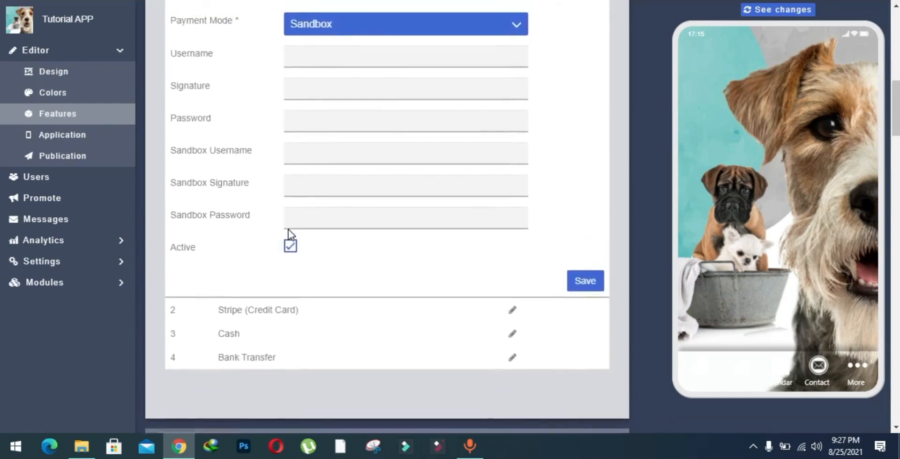
{"action": "scroll", "coordinate": [289, 230], "scroll_direction": "up", "scroll_amount": 2}
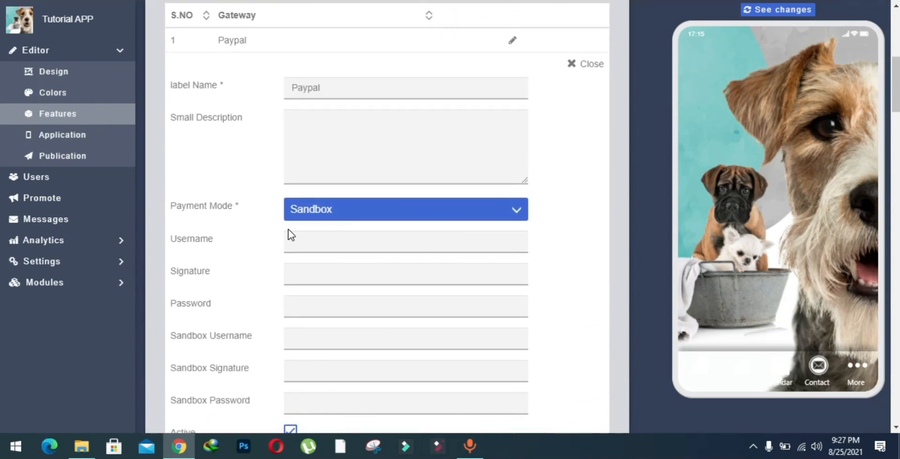
{"action": "scroll", "coordinate": [289, 235], "scroll_direction": "down", "scroll_amount": 5}
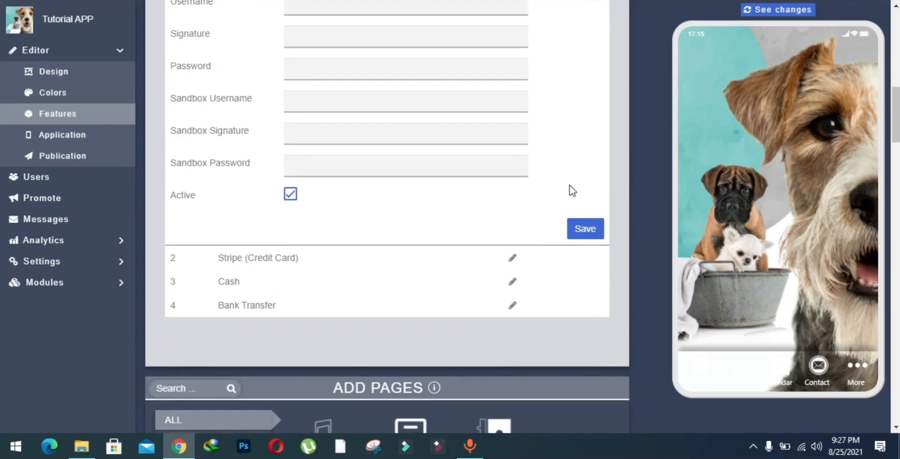
{"action": "scroll", "coordinate": [570, 184], "scroll_direction": "up", "scroll_amount": 1}
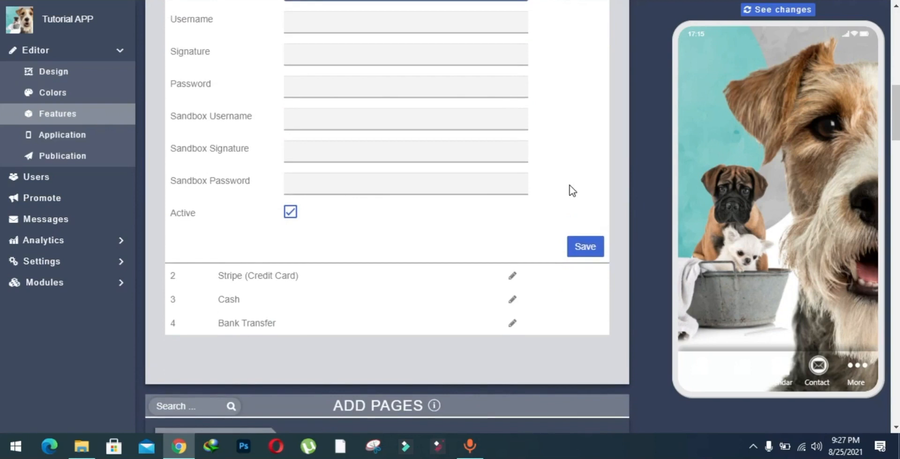
{"action": "scroll", "coordinate": [435, 227], "scroll_direction": "down", "scroll_amount": 1}
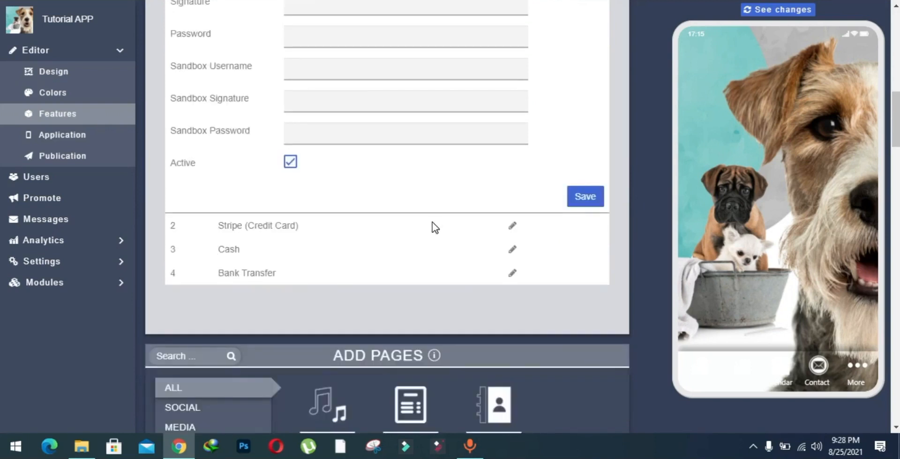
Start a new slider in the Appointmentpro page's slider settings and name it tutorial.
{"action": "scroll", "coordinate": [432, 222], "scroll_direction": "up", "scroll_amount": 12}
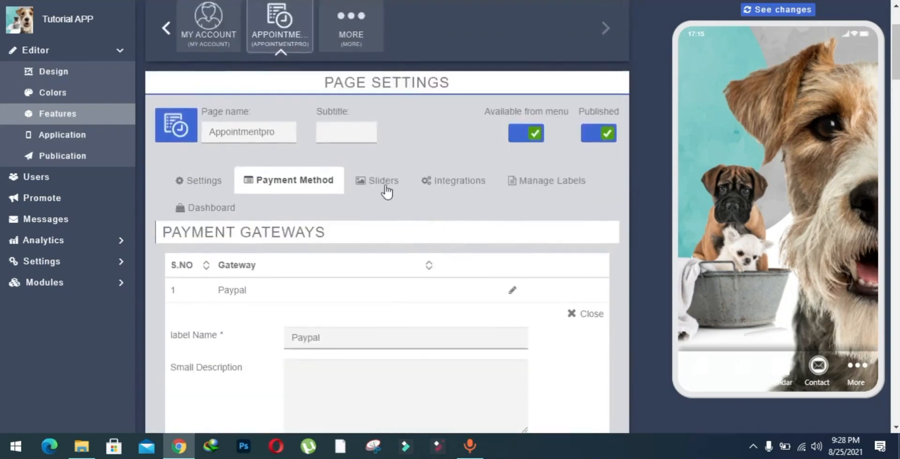
{"action": "left_click", "coordinate": [373, 181]}
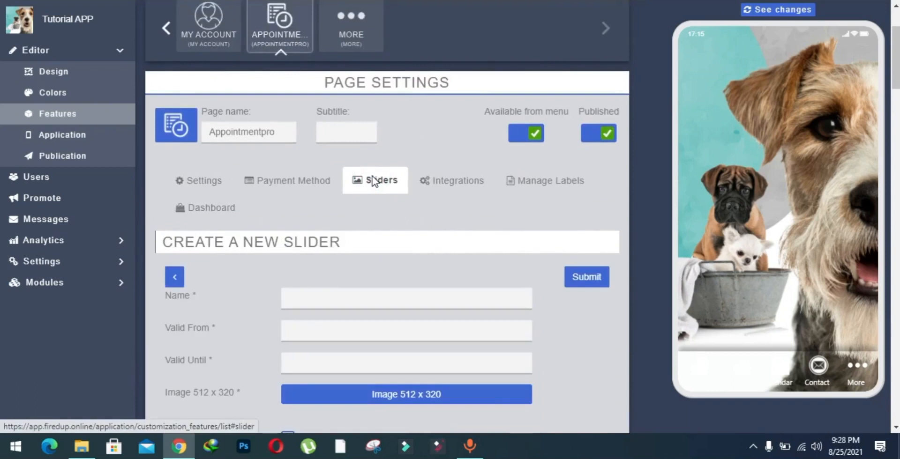
{"action": "scroll", "coordinate": [373, 181], "scroll_direction": "down", "scroll_amount": 1}
{"action": "left_click", "coordinate": [182, 218]}
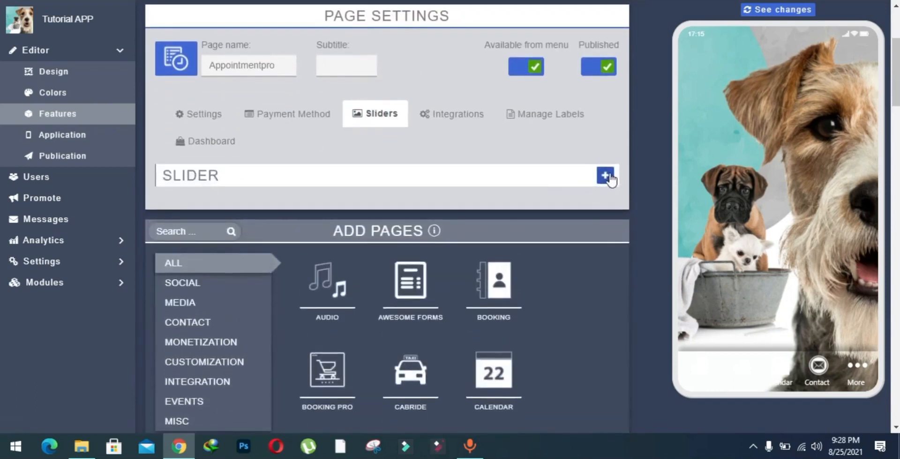
{"action": "left_click", "coordinate": [605, 176]}
{"action": "scroll", "coordinate": [387, 193], "scroll_direction": "down", "scroll_amount": 1}
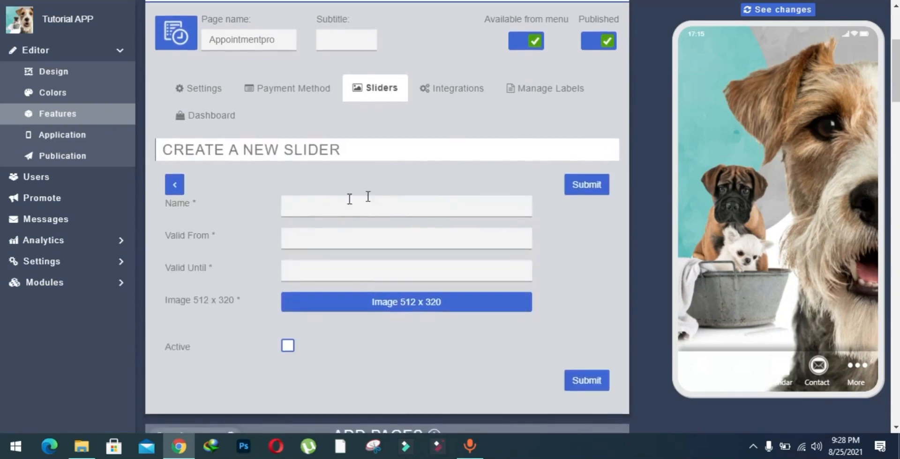
{"action": "left_click_drag", "start_coordinate": [197, 205], "coordinate": [165, 206]}
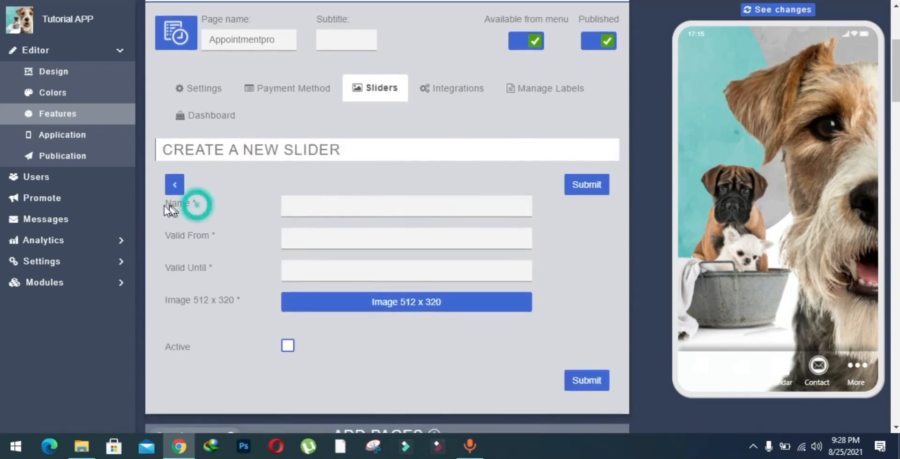
{"action": "left_click", "coordinate": [305, 205]}
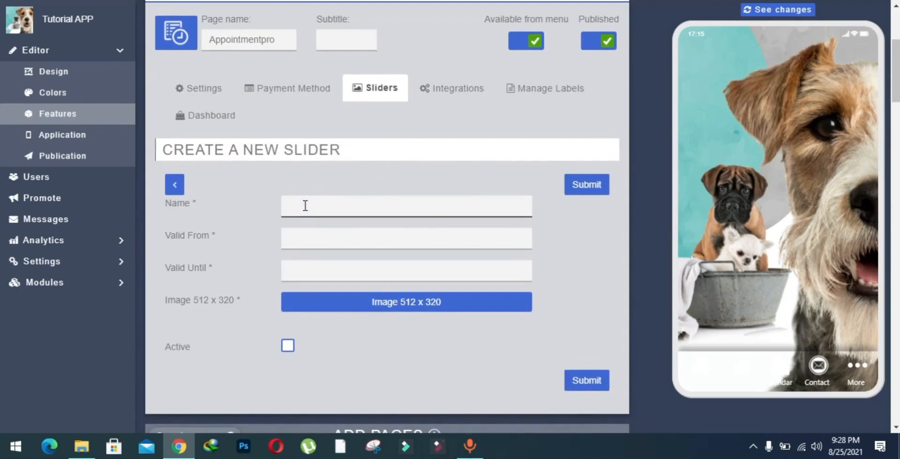
{"action": "type", "text": "tutorial"}
Set the slider's Valid From date to 08/26/2021 00:00 and Valid Until to 08/24/2021 00:00.
{"action": "left_click", "coordinate": [283, 244]}
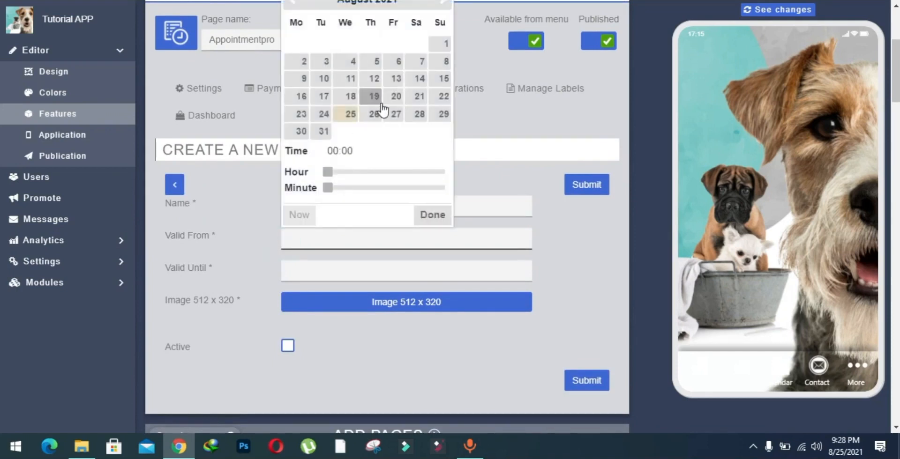
{"action": "left_click", "coordinate": [371, 115]}
{"action": "left_click", "coordinate": [331, 276]}
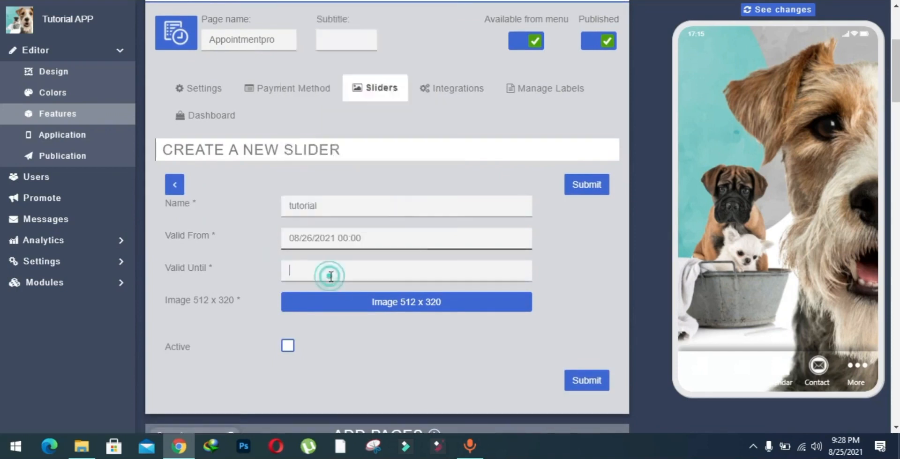
{"action": "left_click", "coordinate": [330, 155]}
Mark the new slider as Active and submit it.
{"action": "scroll", "coordinate": [362, 249], "scroll_direction": "down", "scroll_amount": 2}
{"action": "left_click", "coordinate": [362, 250]}
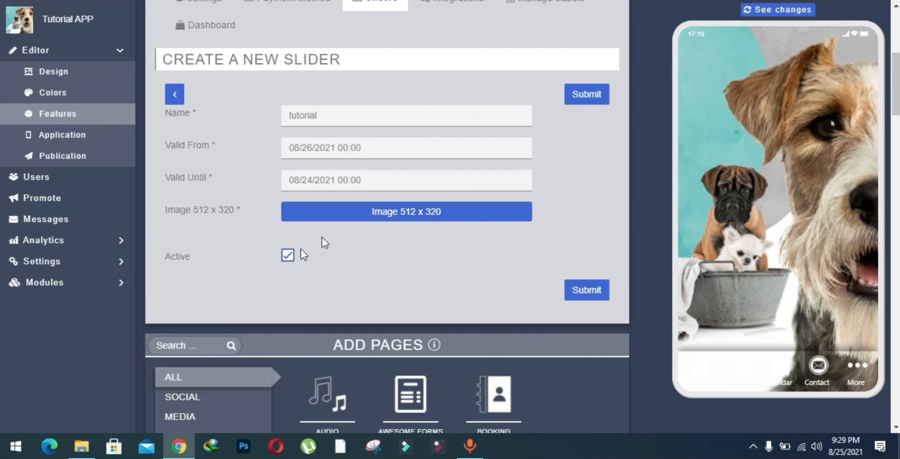
{"action": "left_click", "coordinate": [593, 290]}
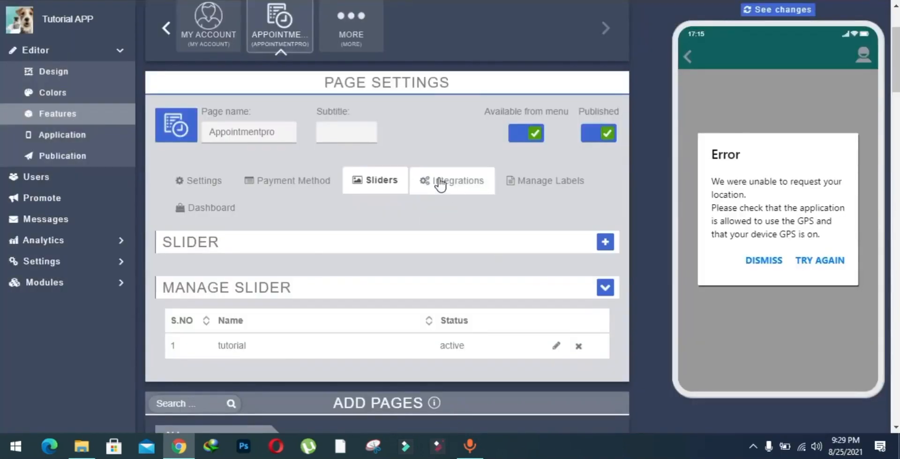
Examine the appointment web URL and the embed script in the Integrations settings.
{"action": "left_click", "coordinate": [439, 183]}
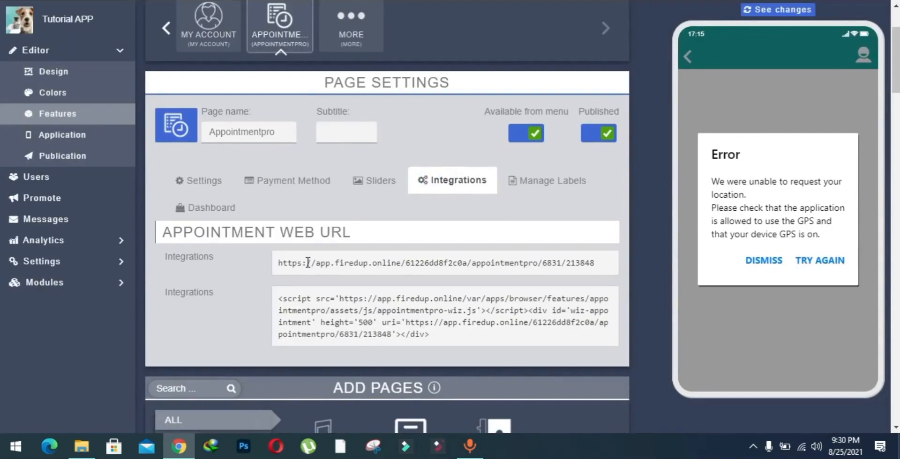
{"action": "left_click_drag", "start_coordinate": [306, 263], "coordinate": [531, 260]}
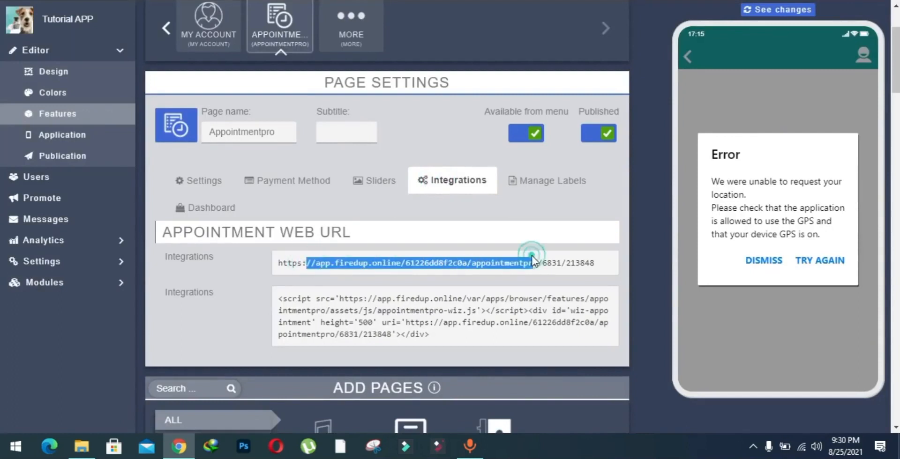
{"action": "left_click", "coordinate": [532, 258]}
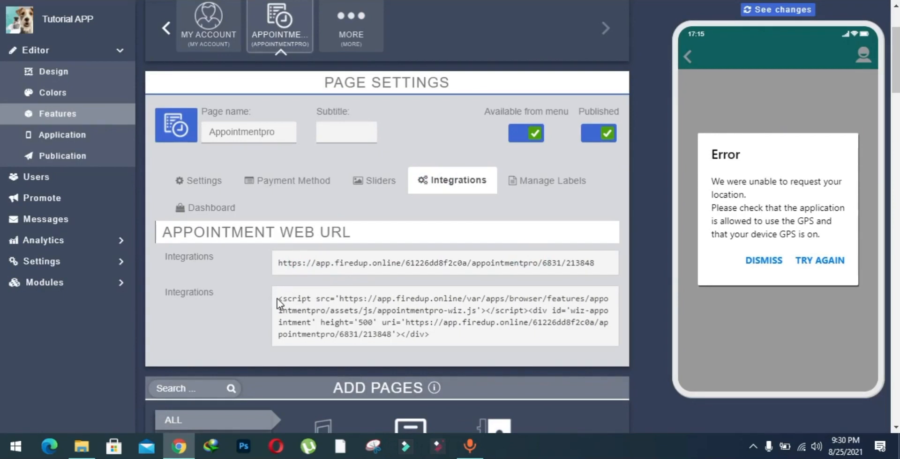
{"action": "left_click_drag", "start_coordinate": [278, 299], "coordinate": [435, 343]}
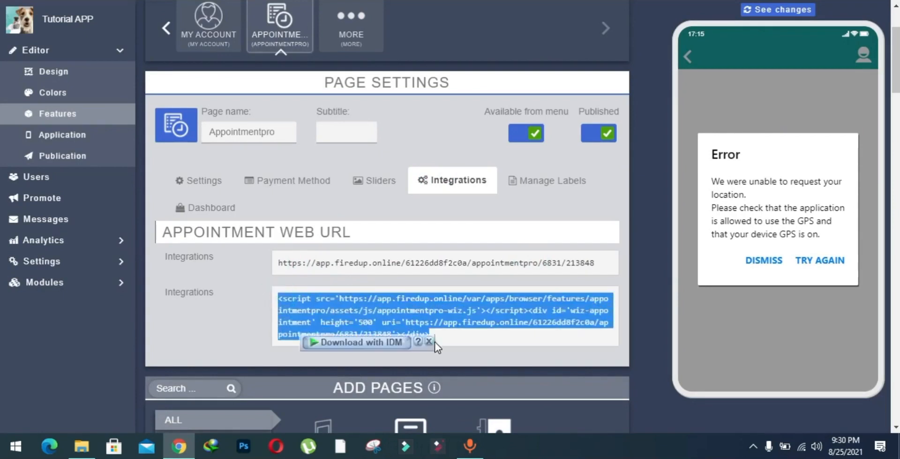
{"action": "left_click", "coordinate": [429, 343]}
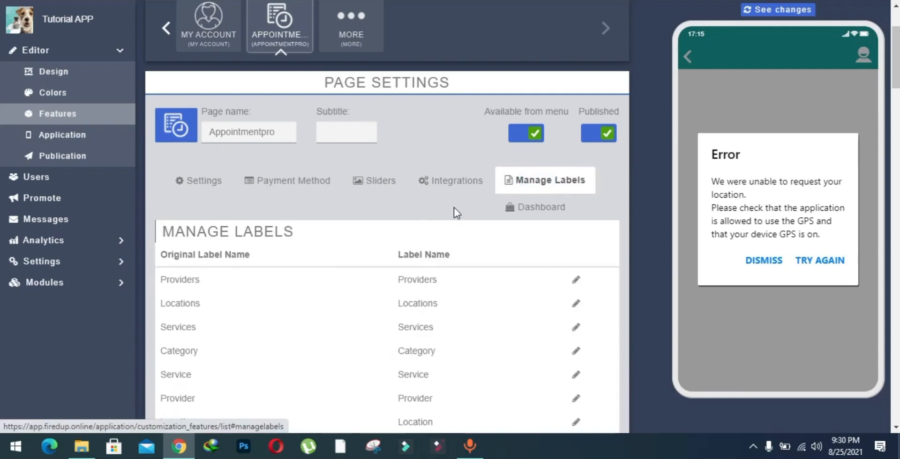
Compare the Original Label Name and Label Name columns in the label settings, including the Providers entry.
{"action": "scroll", "coordinate": [368, 248], "scroll_direction": "down", "scroll_amount": 1}
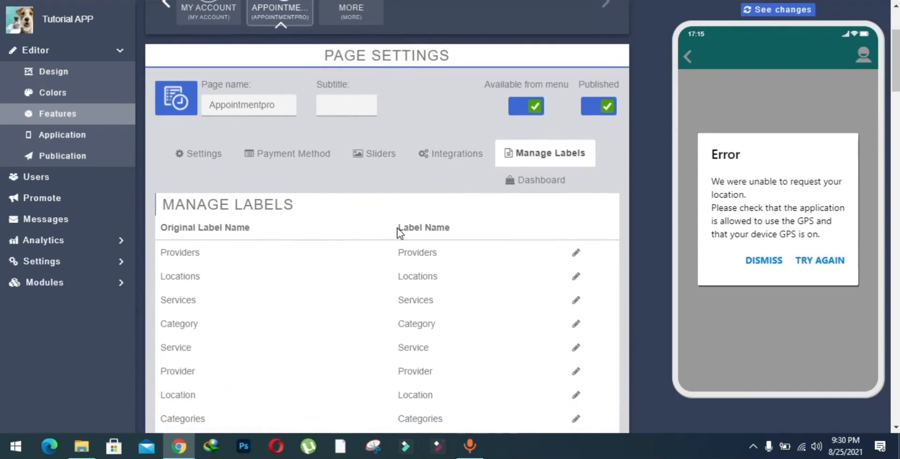
{"action": "left_click_drag", "start_coordinate": [192, 228], "coordinate": [259, 229]}
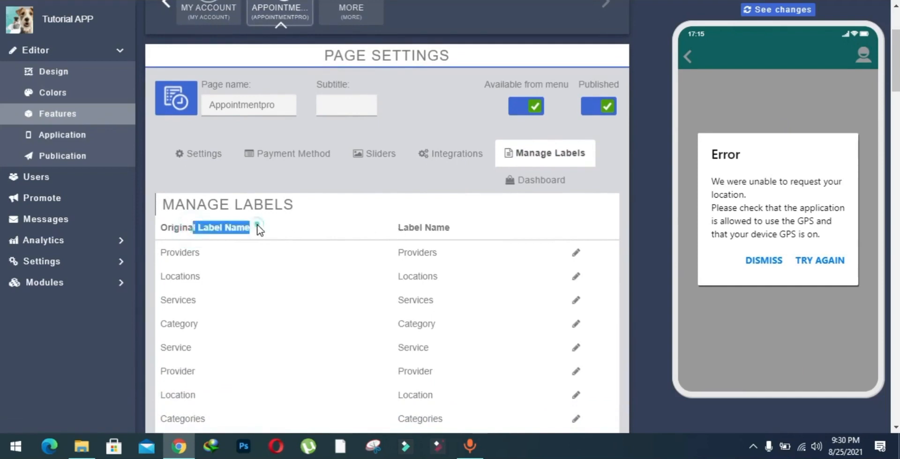
{"action": "left_click_drag", "start_coordinate": [382, 226], "coordinate": [446, 226]}
{"action": "left_click", "coordinate": [446, 224]}
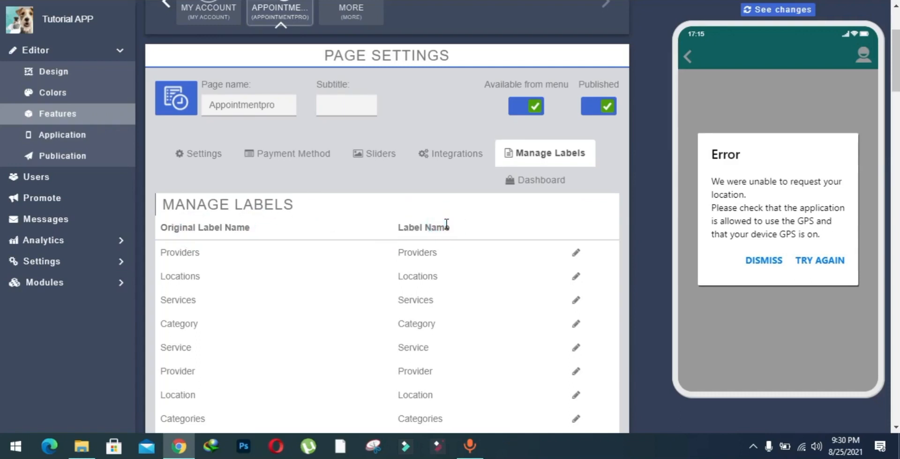
{"action": "left_click_drag", "start_coordinate": [166, 253], "coordinate": [186, 255]}
{"action": "left_click", "coordinate": [186, 256]}
Change the label name of Providers to Doctor and save it.
{"action": "left_click", "coordinate": [575, 255]}
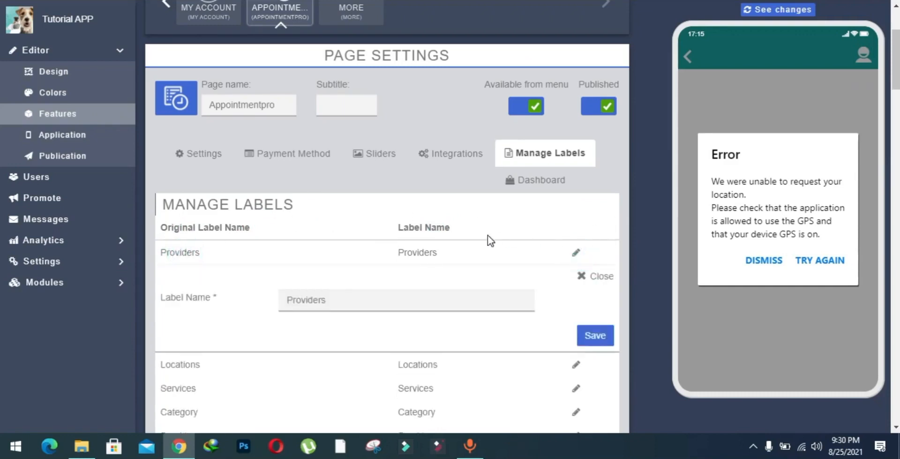
{"action": "scroll", "coordinate": [490, 240], "scroll_direction": "down", "scroll_amount": 2}
{"action": "double_click", "coordinate": [352, 227]}
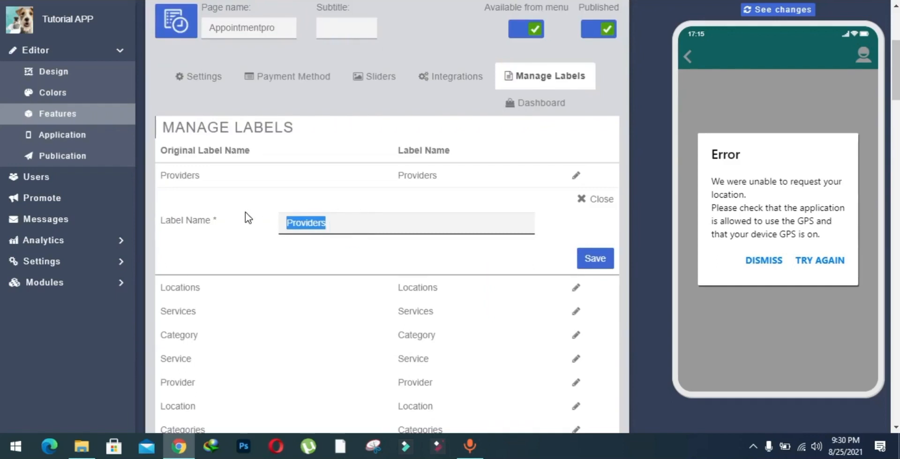
{"action": "type", "text": "Docto"}
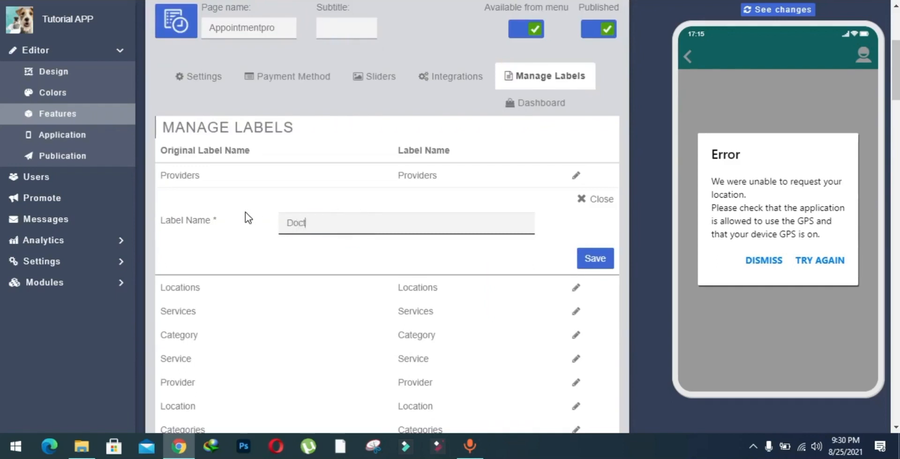
{"action": "type", "text": "r"}
{"action": "left_click", "coordinate": [579, 262]}
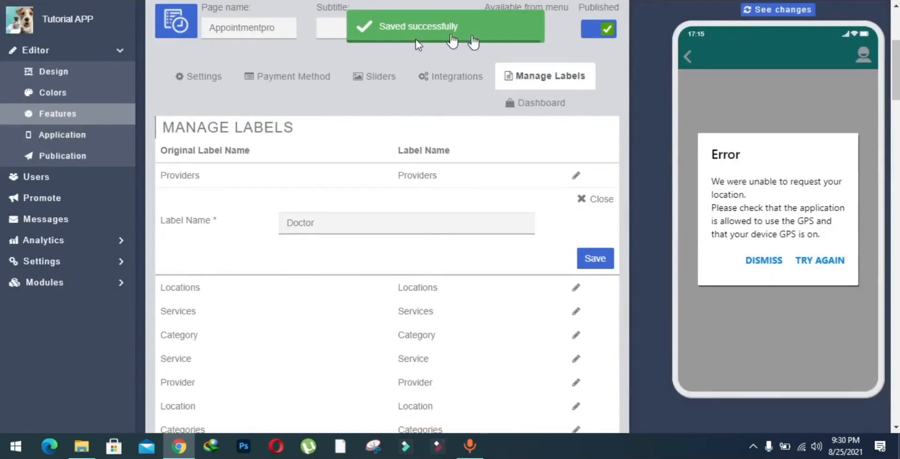
Review the updated Providers entry and the other renameable labels in the Manage Labels list.
{"action": "scroll", "coordinate": [437, 187], "scroll_direction": "down", "scroll_amount": 3}
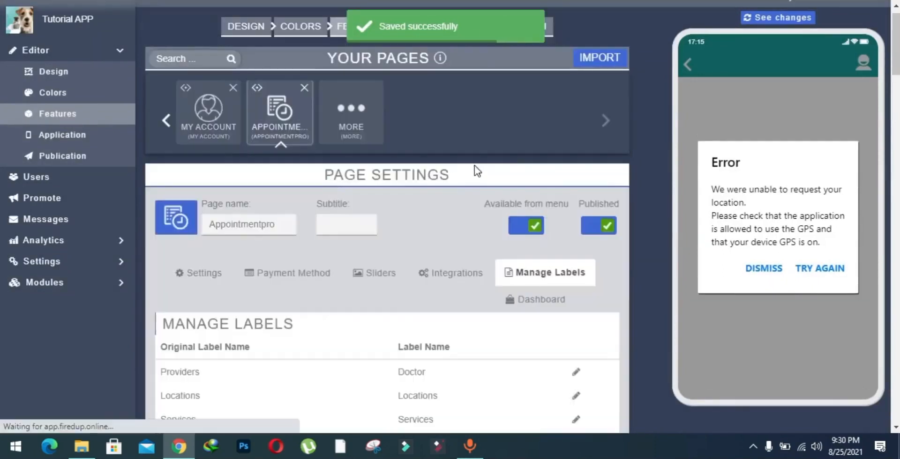
{"action": "scroll", "coordinate": [475, 165], "scroll_direction": "down", "scroll_amount": 3}
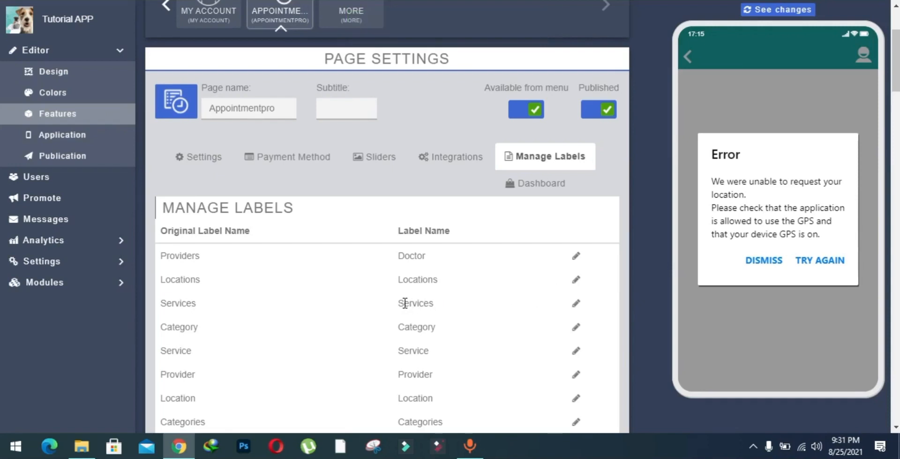
{"action": "scroll", "coordinate": [405, 303], "scroll_direction": "down", "scroll_amount": 1}
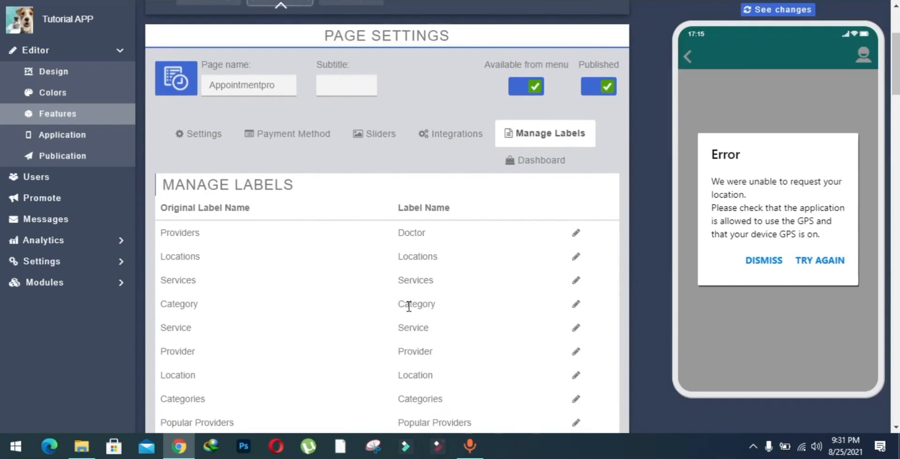
{"action": "scroll", "coordinate": [408, 306], "scroll_direction": "down", "scroll_amount": 1}
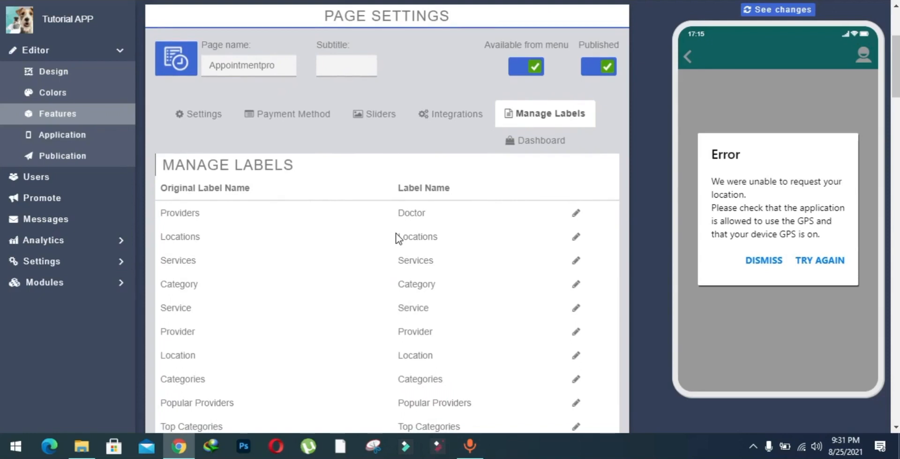
{"action": "scroll", "coordinate": [396, 239], "scroll_direction": "down", "scroll_amount": 3}
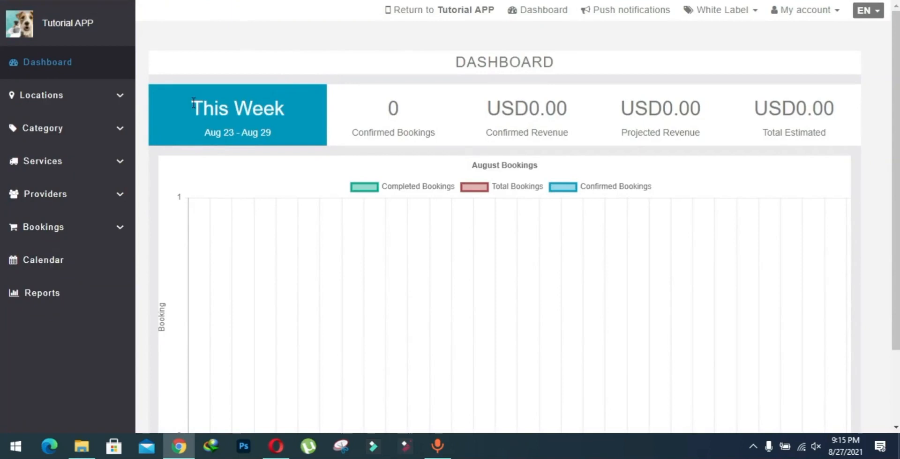
Examine the Appointmentpro dashboard's weekly booking and revenue summaries and the August Bookings chart.
{"action": "scroll", "coordinate": [202, 106], "scroll_direction": "down", "scroll_amount": 2}
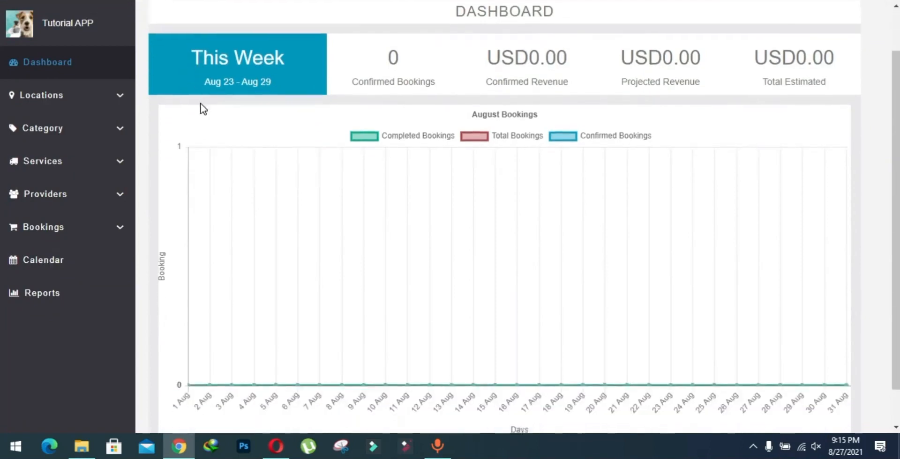
{"action": "scroll", "coordinate": [333, 197], "scroll_direction": "up", "scroll_amount": 2}
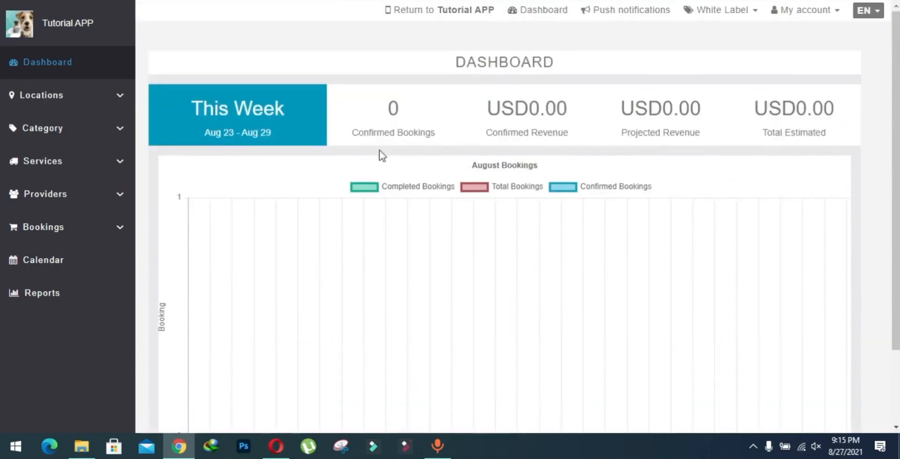
{"action": "left_click_drag", "start_coordinate": [349, 132], "coordinate": [421, 138]}
{"action": "left_click", "coordinate": [421, 137]}
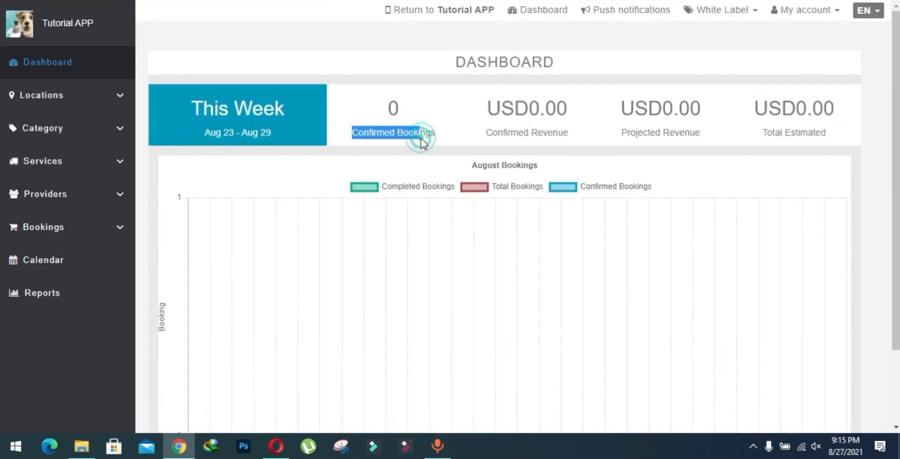
{"action": "left_click", "coordinate": [498, 133]}
{"action": "left_click_drag", "start_coordinate": [498, 133], "coordinate": [548, 133]}
{"action": "left_click", "coordinate": [548, 133]}
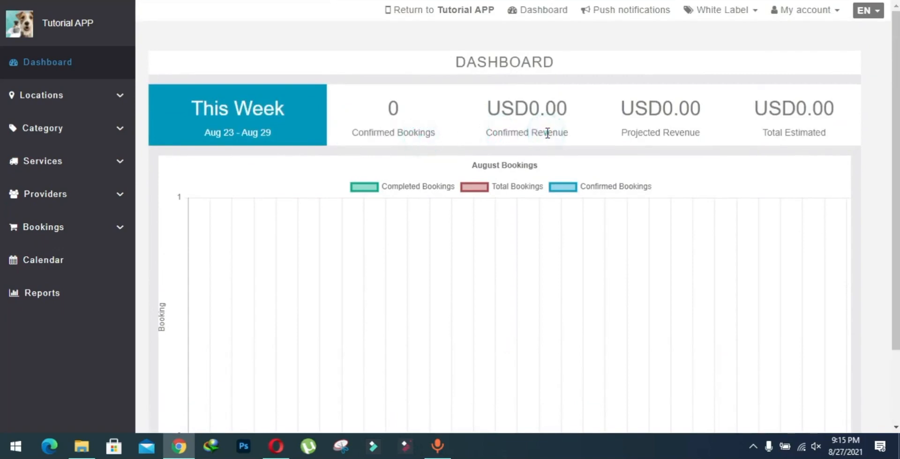
{"action": "scroll", "coordinate": [547, 133], "scroll_direction": "down", "scroll_amount": 1}
{"action": "scroll", "coordinate": [547, 133], "scroll_direction": "up", "scroll_amount": 1}
{"action": "left_click_drag", "start_coordinate": [896, 135], "coordinate": [889, 203]}
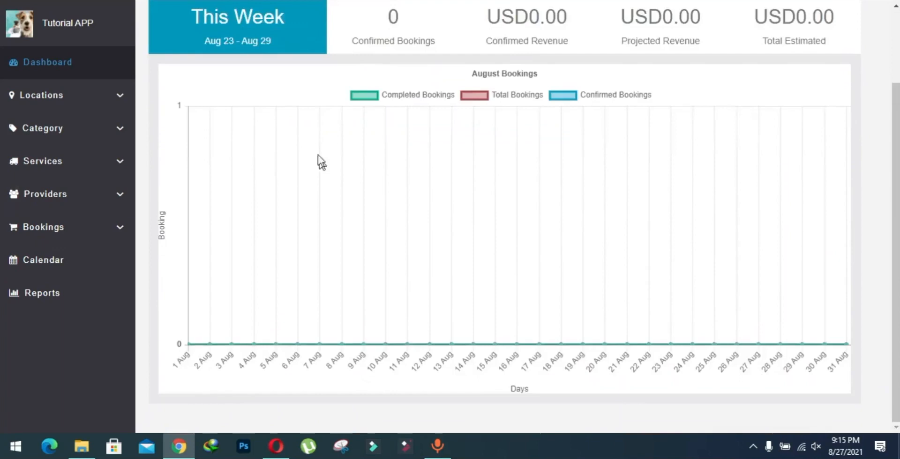
{"action": "scroll", "coordinate": [290, 61], "scroll_direction": "up", "scroll_amount": 2}
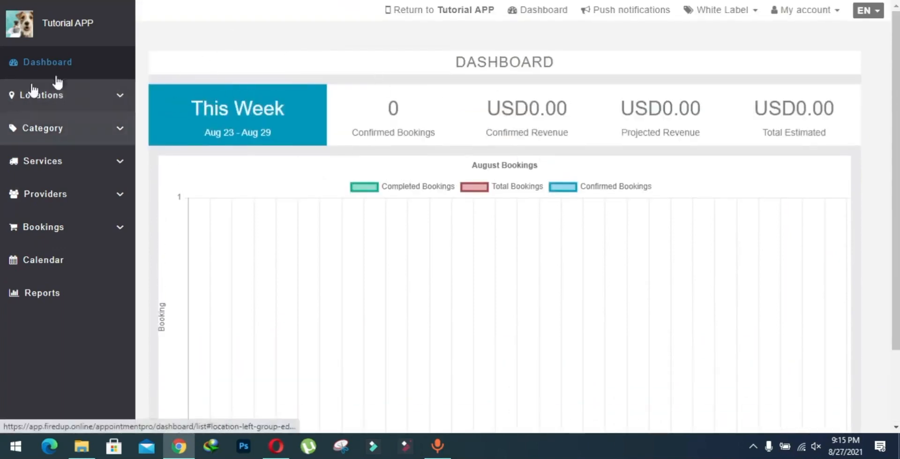
Start adding a new location and name it Dubai.
{"action": "left_click", "coordinate": [102, 96]}
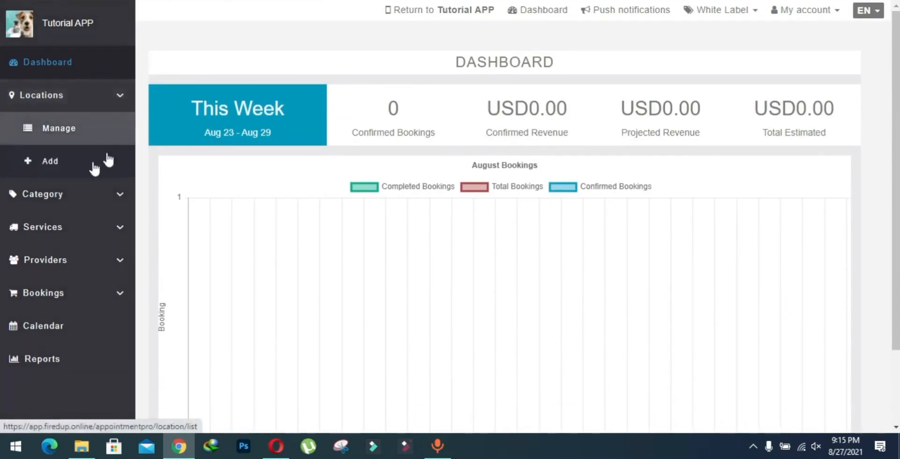
{"action": "left_click", "coordinate": [28, 163]}
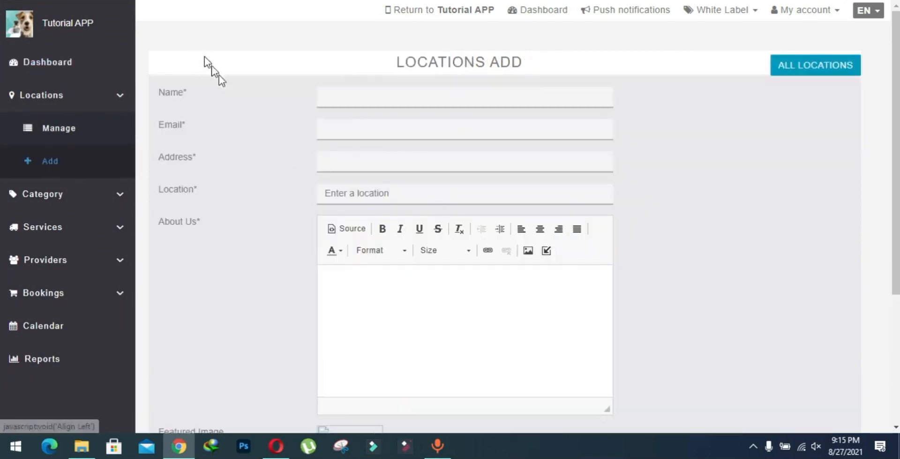
{"action": "left_click_drag", "start_coordinate": [203, 96], "coordinate": [301, 105]}
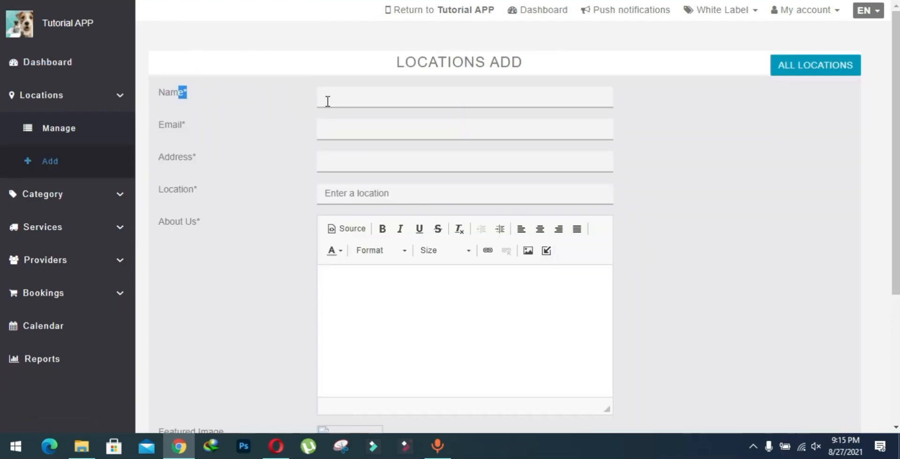
{"action": "left_click", "coordinate": [327, 100]}
{"action": "type", "text": "Dubai"}
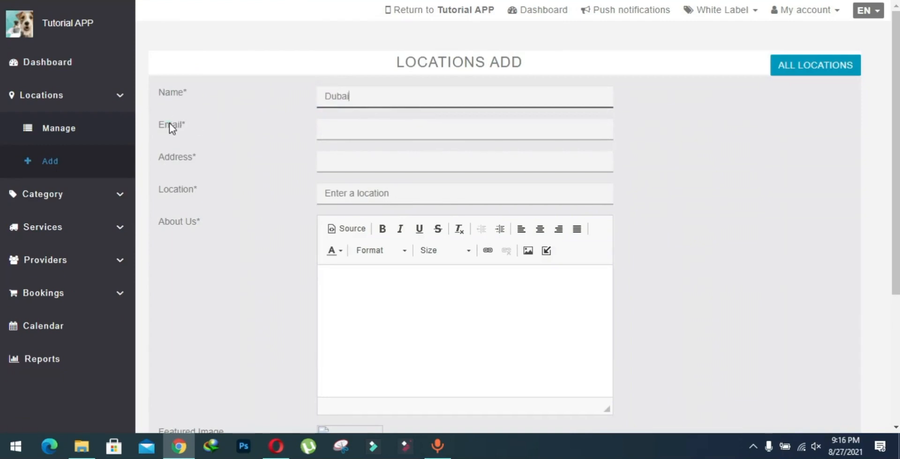
Go through the Email, Address, Location and About Us fields of the new location form.
{"action": "left_click_drag", "start_coordinate": [171, 128], "coordinate": [198, 126]}
{"action": "left_click", "coordinate": [197, 127]}
{"action": "left_click", "coordinate": [333, 126]}
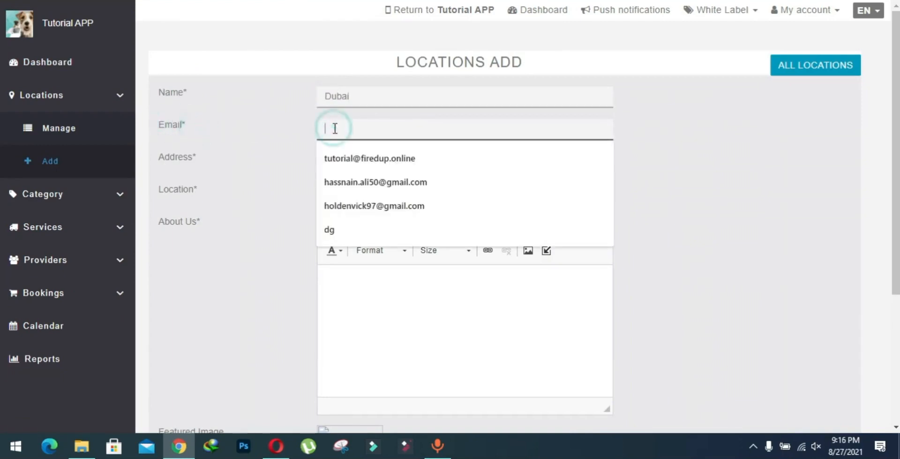
{"action": "left_click", "coordinate": [294, 122]}
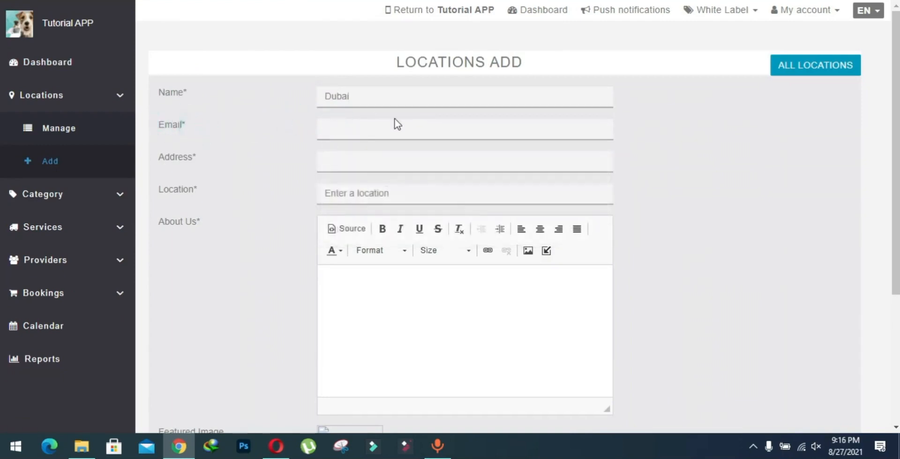
{"action": "left_click", "coordinate": [371, 166]}
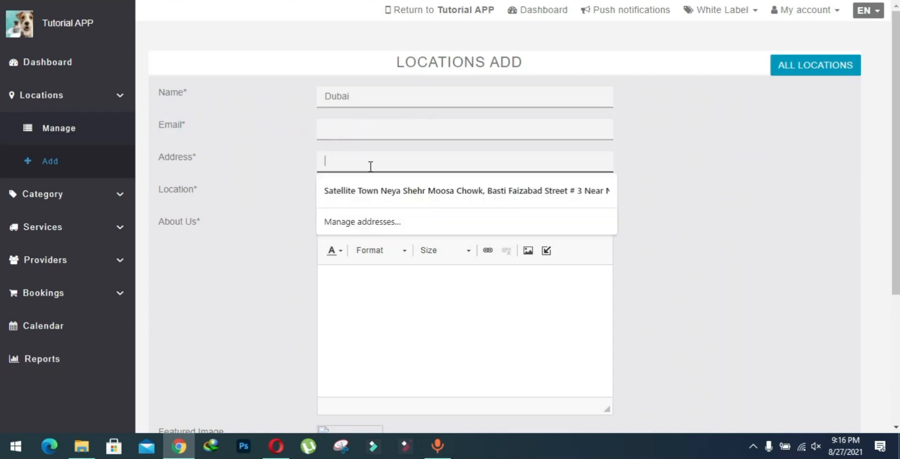
{"action": "left_click", "coordinate": [260, 158]}
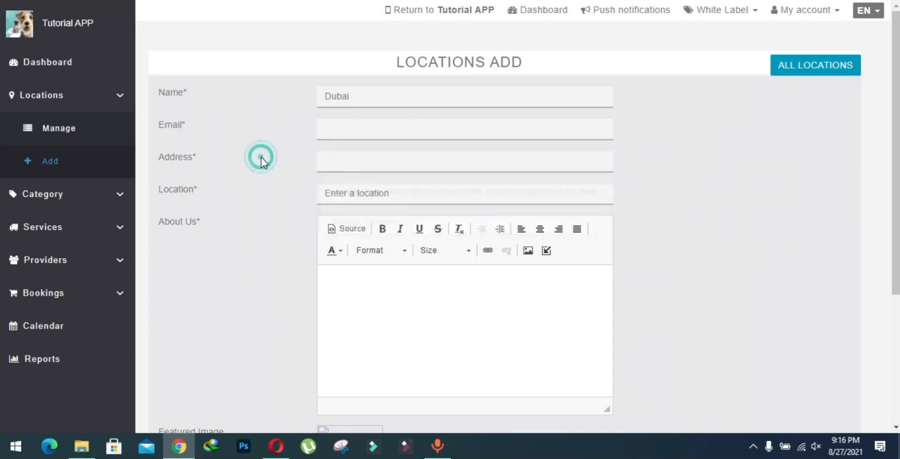
{"action": "left_click", "coordinate": [326, 189]}
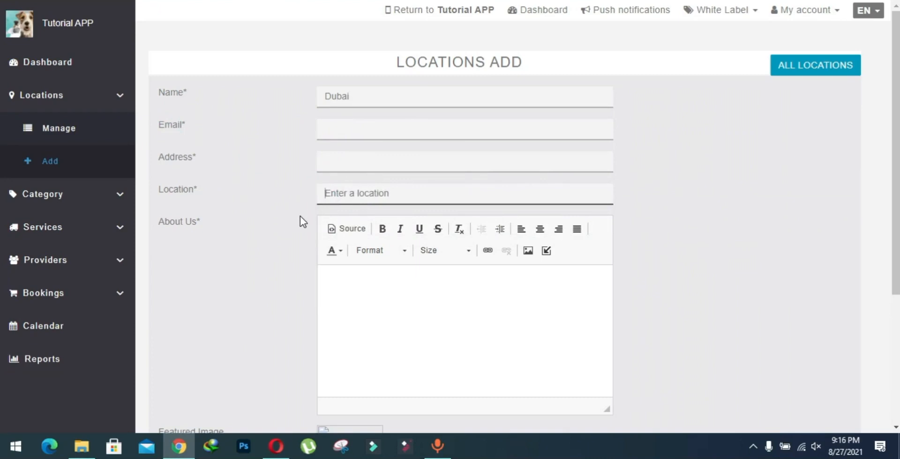
{"action": "scroll", "coordinate": [300, 216], "scroll_direction": "down", "scroll_amount": 1}
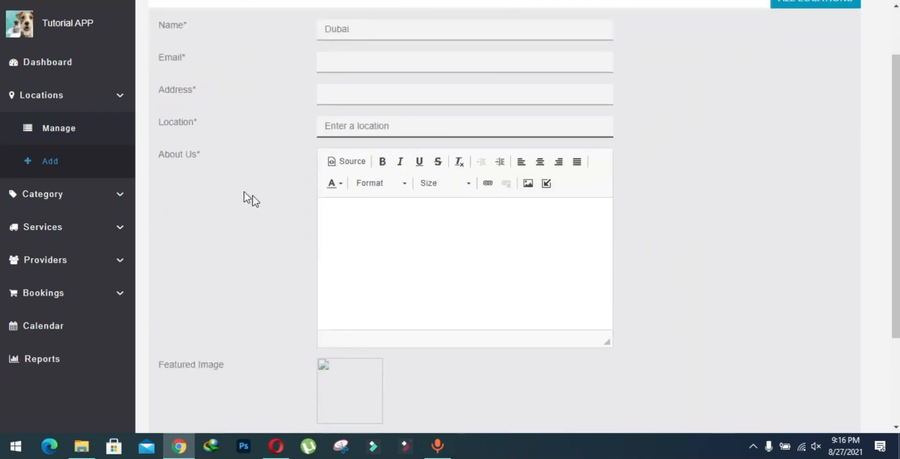
{"action": "left_click", "coordinate": [415, 230]}
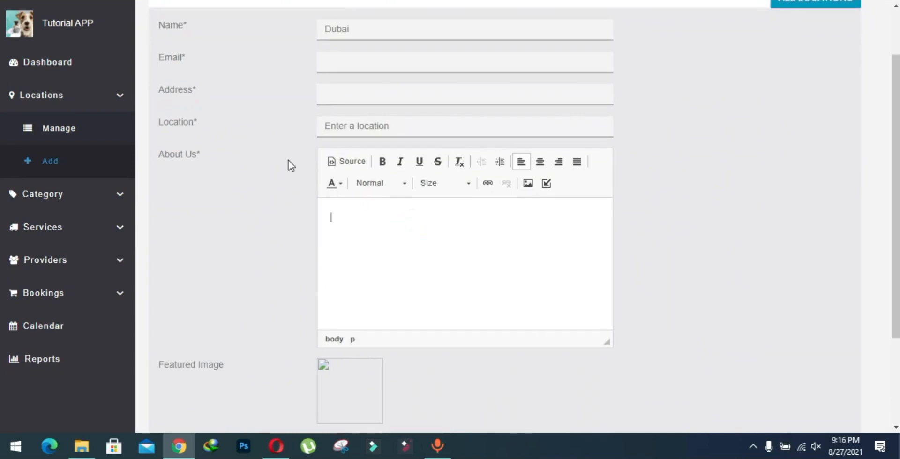
Mark the new Dubai location as active and try to save it.
{"action": "scroll", "coordinate": [190, 260], "scroll_direction": "down", "scroll_amount": 2}
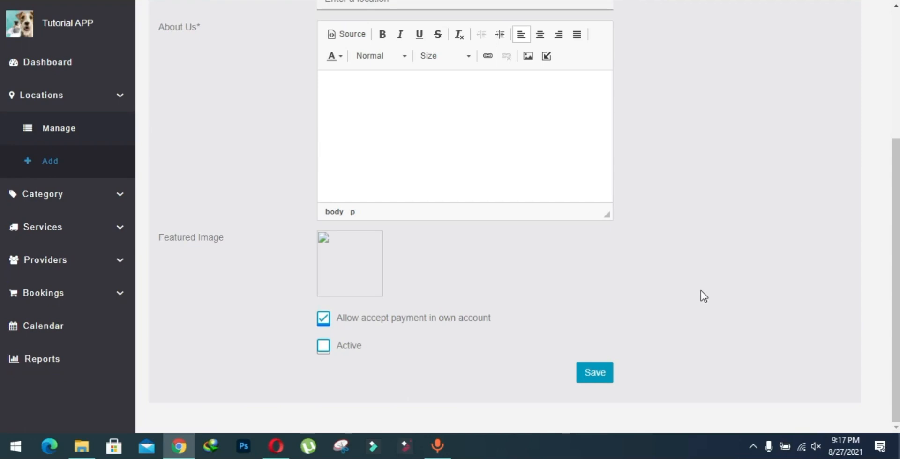
{"action": "left_click", "coordinate": [319, 350]}
{"action": "scroll", "coordinate": [621, 240], "scroll_direction": "up", "scroll_amount": 1}
{"action": "scroll", "coordinate": [621, 240], "scroll_direction": "down", "scroll_amount": 1}
{"action": "left_click", "coordinate": [587, 376]}
{"action": "scroll", "coordinate": [364, 130], "scroll_direction": "up", "scroll_amount": 5}
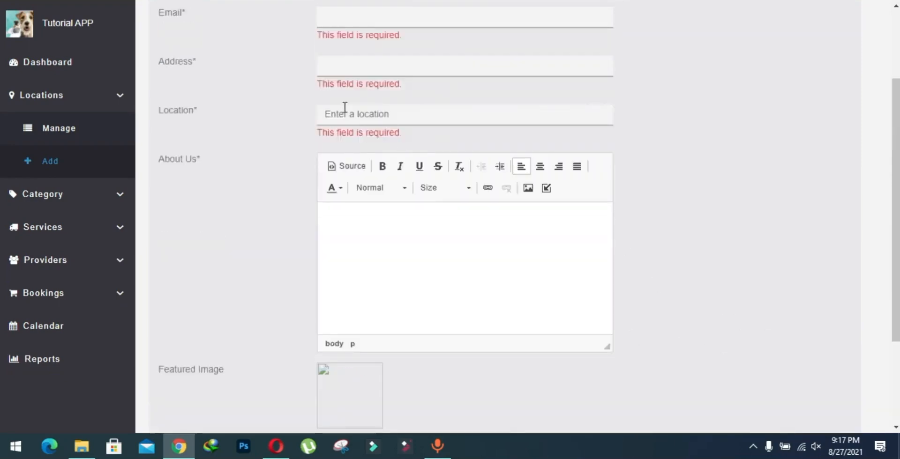
{"action": "scroll", "coordinate": [344, 108], "scroll_direction": "up", "scroll_amount": 3}
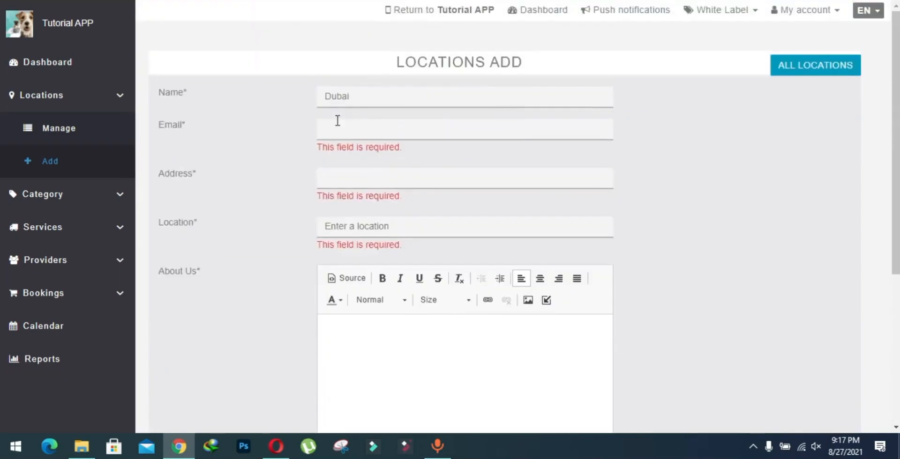
Review the location form for required fields, from Email down to the payment and Active options.
{"action": "left_click", "coordinate": [337, 121]}
{"action": "left_click", "coordinate": [260, 176]}
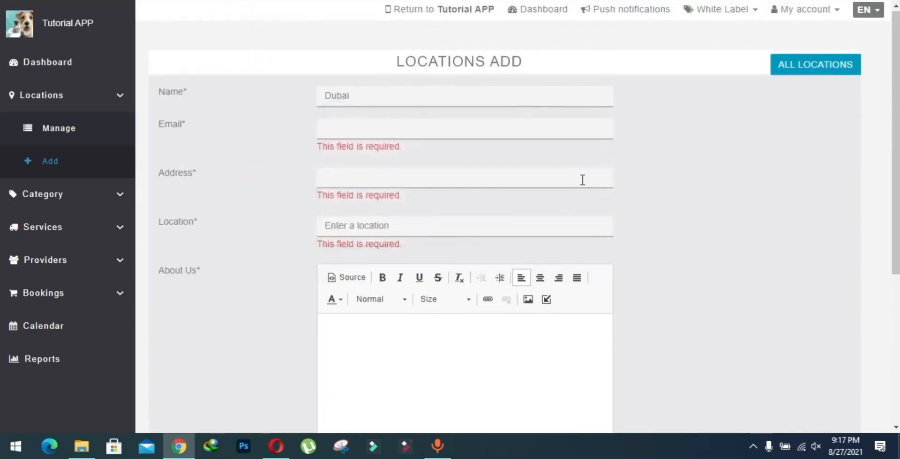
{"action": "scroll", "coordinate": [582, 180], "scroll_direction": "down", "scroll_amount": 5}
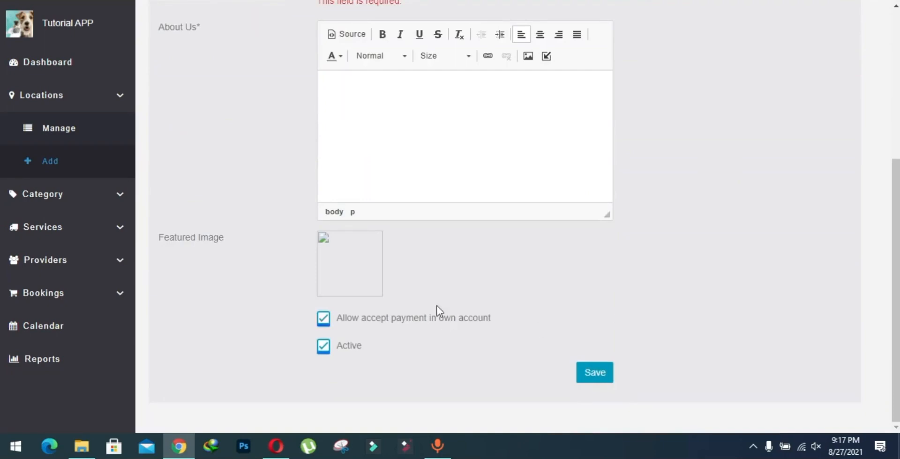
{"action": "scroll", "coordinate": [437, 307], "scroll_direction": "up", "scroll_amount": 5}
{"action": "scroll", "coordinate": [341, 218], "scroll_direction": "down", "scroll_amount": 5}
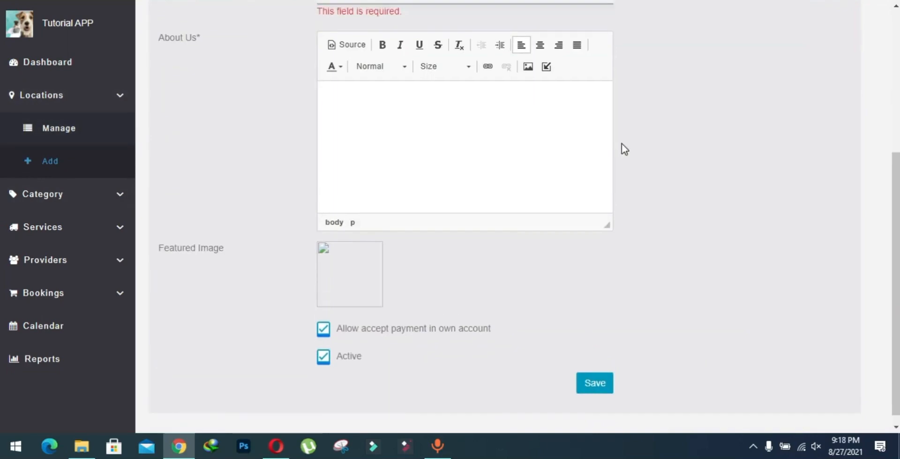
{"action": "scroll", "coordinate": [621, 143], "scroll_direction": "up", "scroll_amount": 4}
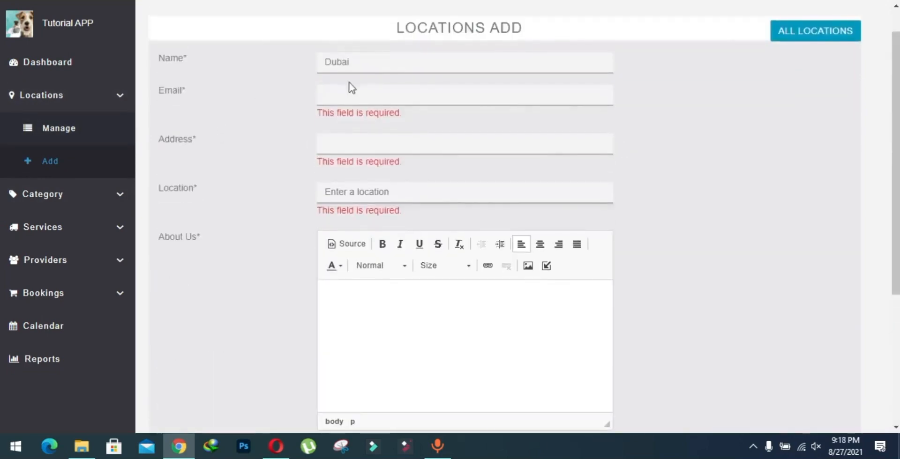
Complete the location's email and address, set its Location to Dubai, and save it.
{"action": "left_click", "coordinate": [329, 98]}
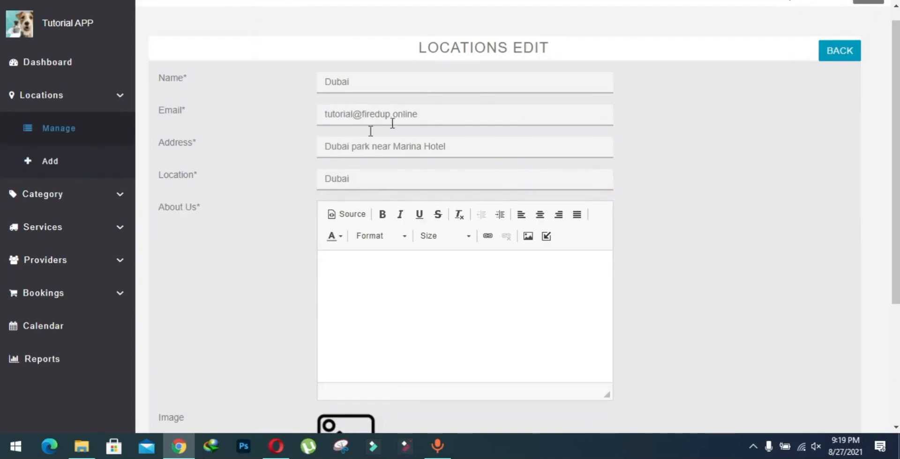
{"action": "scroll", "coordinate": [321, 230], "scroll_direction": "down", "scroll_amount": 2}
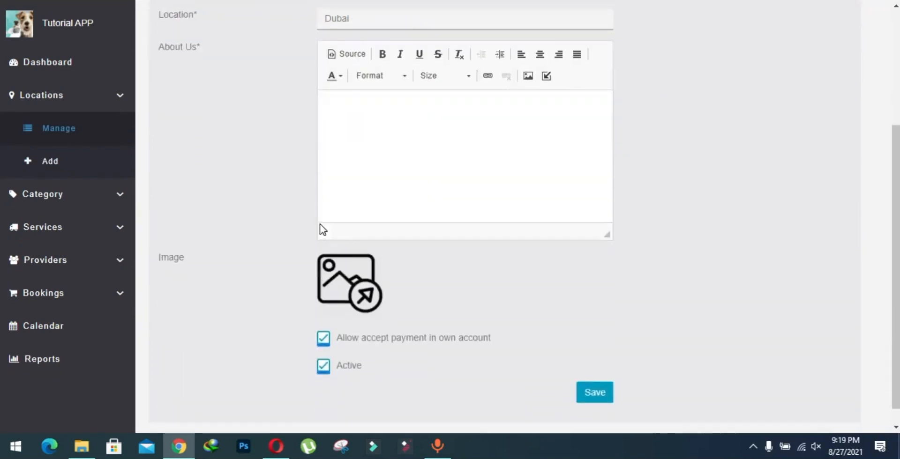
{"action": "left_click", "coordinate": [593, 382]}
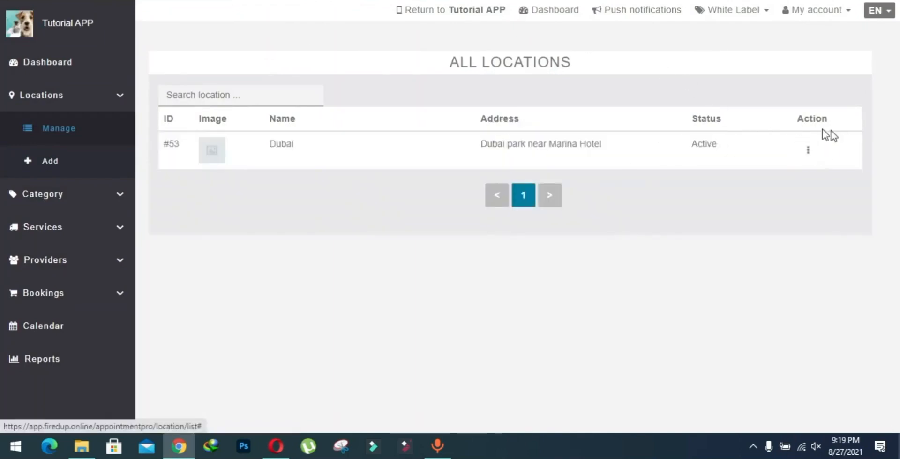
Open the Dubai location's edit form to review its details, and return to the list of locations.
{"action": "left_click", "coordinate": [808, 156]}
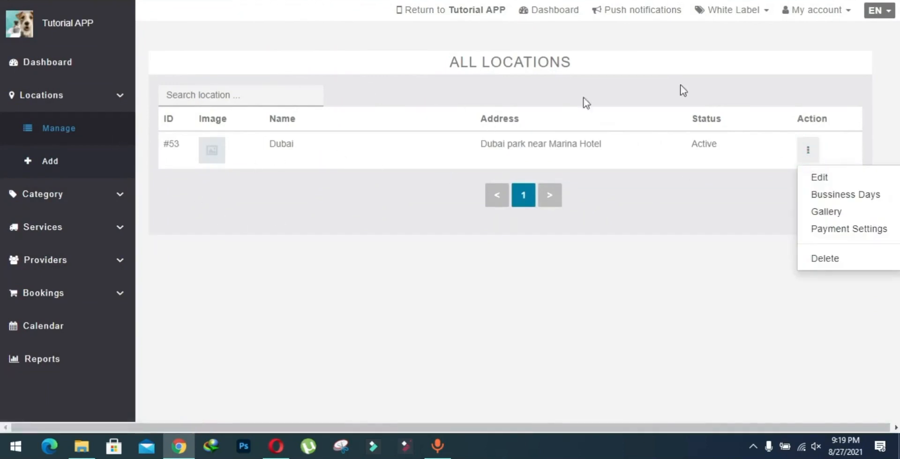
{"action": "left_click", "coordinate": [838, 177]}
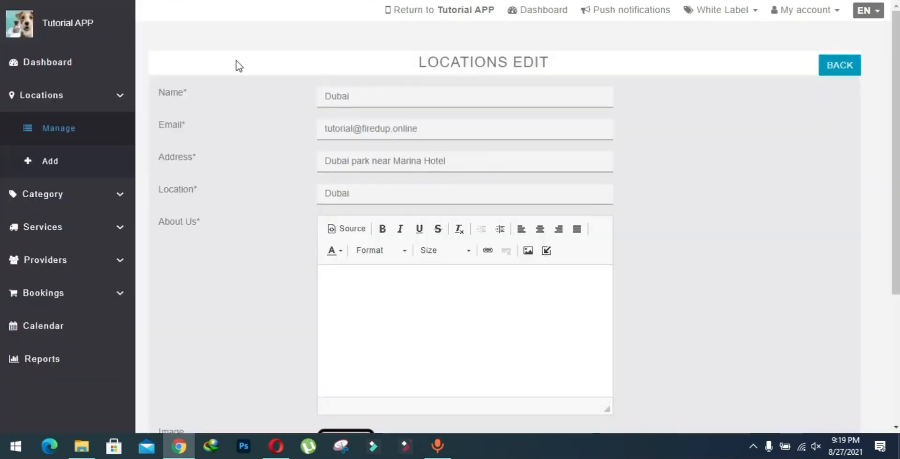
{"action": "scroll", "coordinate": [563, 133], "scroll_direction": "down", "scroll_amount": 3}
{"action": "scroll", "coordinate": [563, 132], "scroll_direction": "up", "scroll_amount": 3}
{"action": "left_click", "coordinate": [81, 129]}
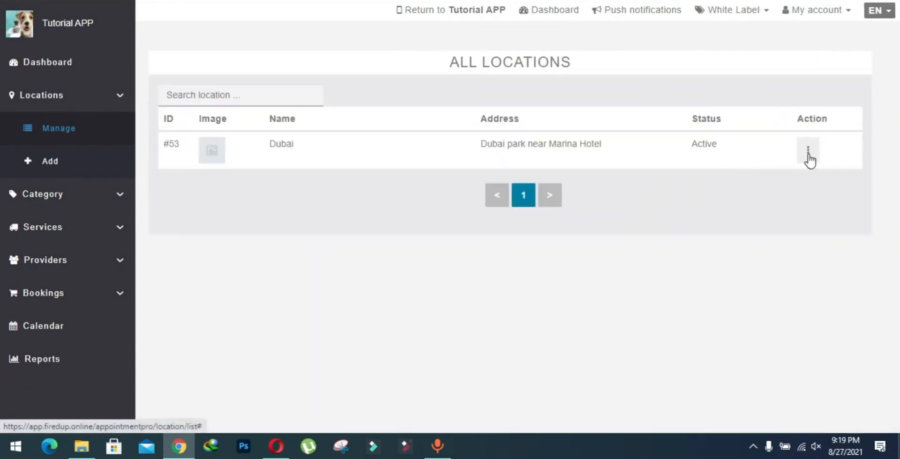
Open the Dubai location's business days and mark Monday, Tuesday, Wednesday and Thursday as working days.
{"action": "left_click", "coordinate": [808, 151]}
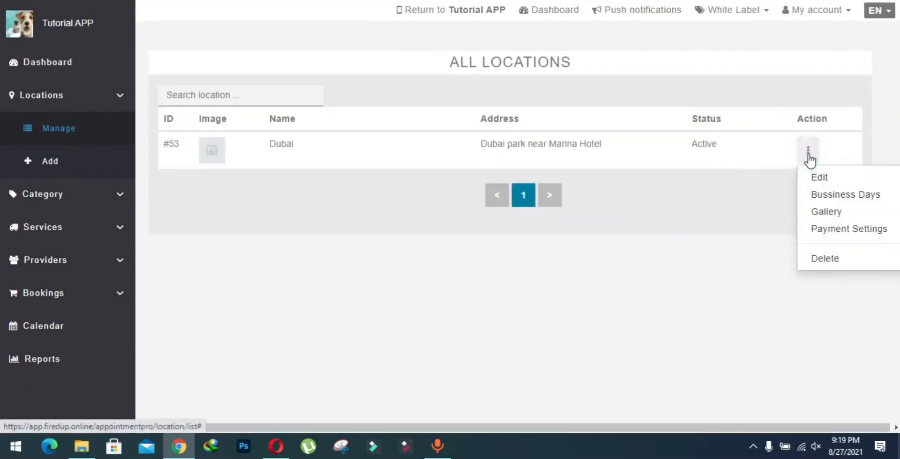
{"action": "left_click", "coordinate": [839, 199]}
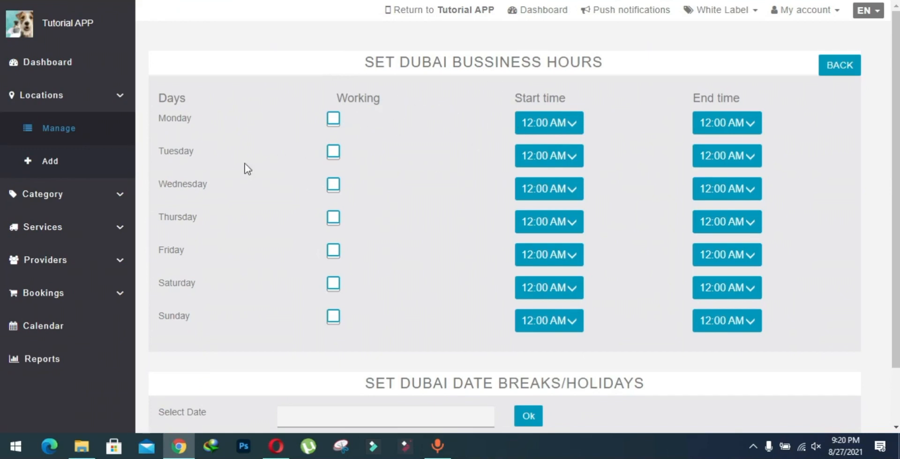
{"action": "scroll", "coordinate": [318, 182], "scroll_direction": "down", "scroll_amount": 1}
{"action": "scroll", "coordinate": [319, 182], "scroll_direction": "up", "scroll_amount": 1}
{"action": "left_click", "coordinate": [333, 122]}
{"action": "left_click", "coordinate": [336, 150]}
{"action": "left_click", "coordinate": [334, 182]}
{"action": "left_click", "coordinate": [336, 216]}
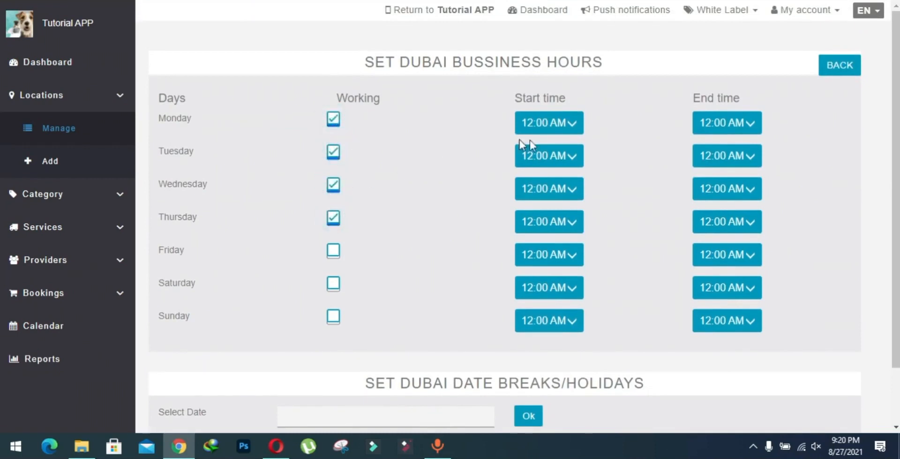
Set Monday's start time to 8:00 AM.
{"action": "left_click", "coordinate": [571, 122]}
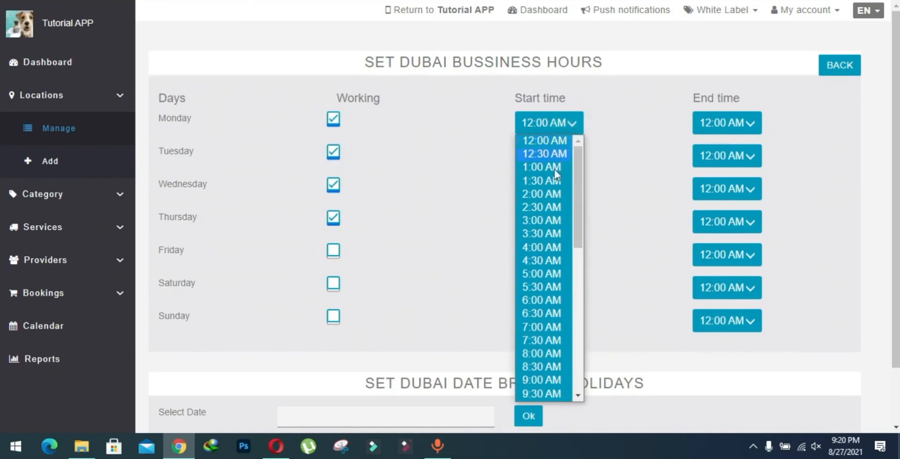
{"action": "scroll", "coordinate": [547, 245], "scroll_direction": "down", "scroll_amount": 4}
{"action": "scroll", "coordinate": [547, 244], "scroll_direction": "down", "scroll_amount": 2}
{"action": "scroll", "coordinate": [548, 250], "scroll_direction": "up", "scroll_amount": 4}
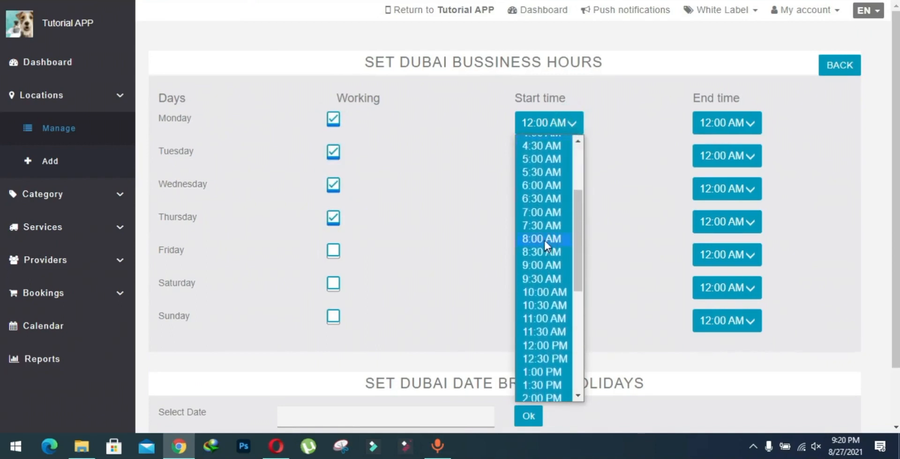
{"action": "left_click", "coordinate": [544, 239]}
Set Monday's end time to 8:00 PM.
{"action": "left_click", "coordinate": [734, 121]}
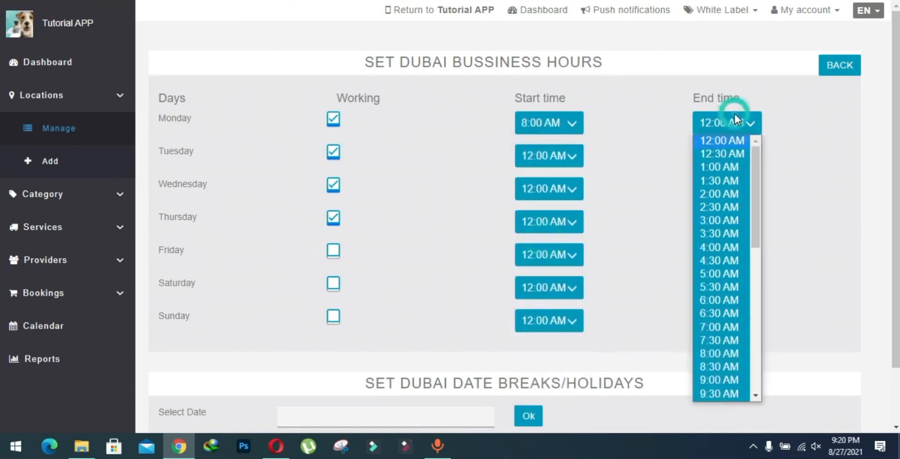
{"action": "scroll", "coordinate": [726, 291], "scroll_direction": "down", "scroll_amount": 4}
{"action": "scroll", "coordinate": [726, 291], "scroll_direction": "up", "scroll_amount": 1}
{"action": "scroll", "coordinate": [726, 290], "scroll_direction": "up", "scroll_amount": 1}
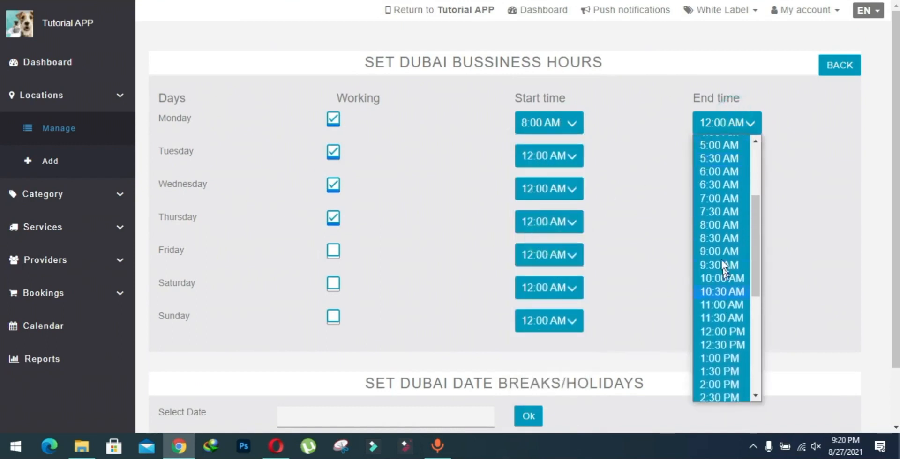
{"action": "scroll", "coordinate": [715, 315], "scroll_direction": "down", "scroll_amount": 3}
{"action": "scroll", "coordinate": [715, 315], "scroll_direction": "down", "scroll_amount": 3}
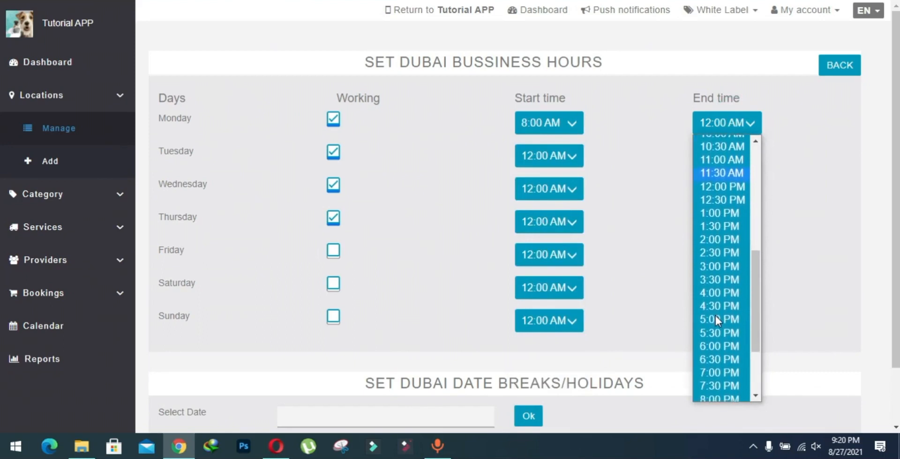
{"action": "left_click", "coordinate": [715, 350]}
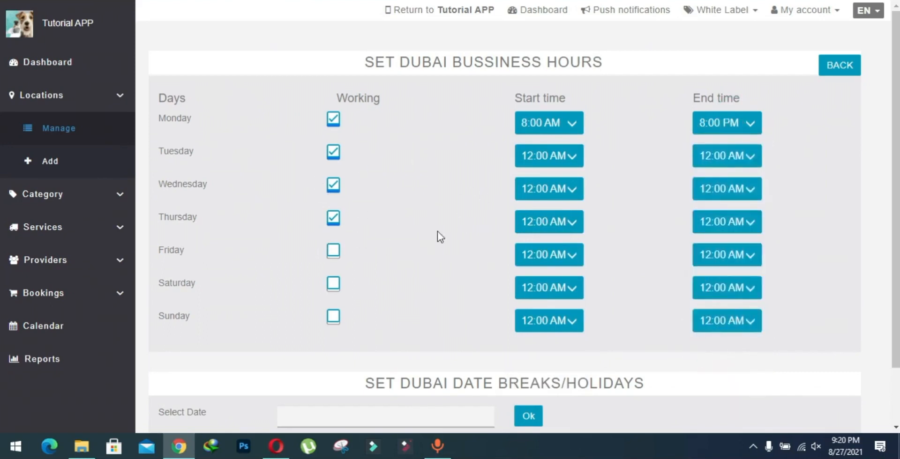
{"action": "left_click", "coordinate": [558, 155]}
{"action": "left_click", "coordinate": [403, 190]}
Choose 21/08/2021 as the date for the Dubai location's breaks and holidays.
{"action": "scroll", "coordinate": [403, 190], "scroll_direction": "down", "scroll_amount": 2}
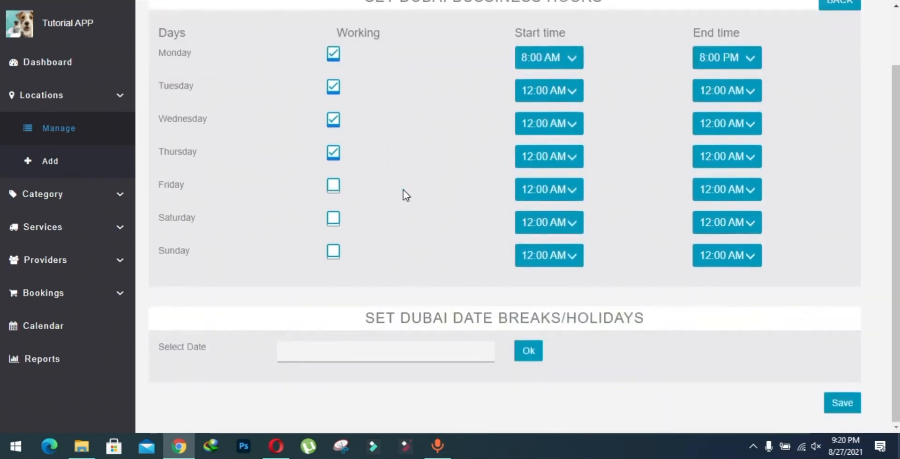
{"action": "left_click_drag", "start_coordinate": [376, 324], "coordinate": [594, 318]}
{"action": "left_click", "coordinate": [593, 317]}
{"action": "left_click", "coordinate": [304, 351]}
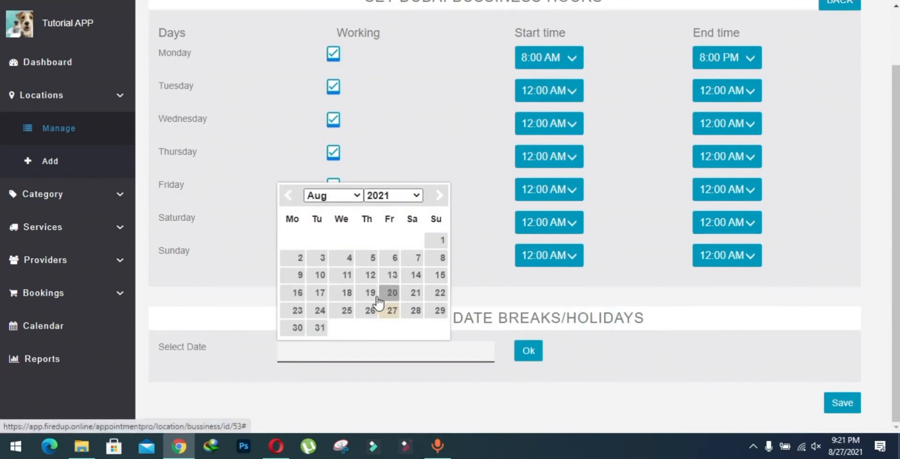
{"action": "left_click", "coordinate": [414, 296]}
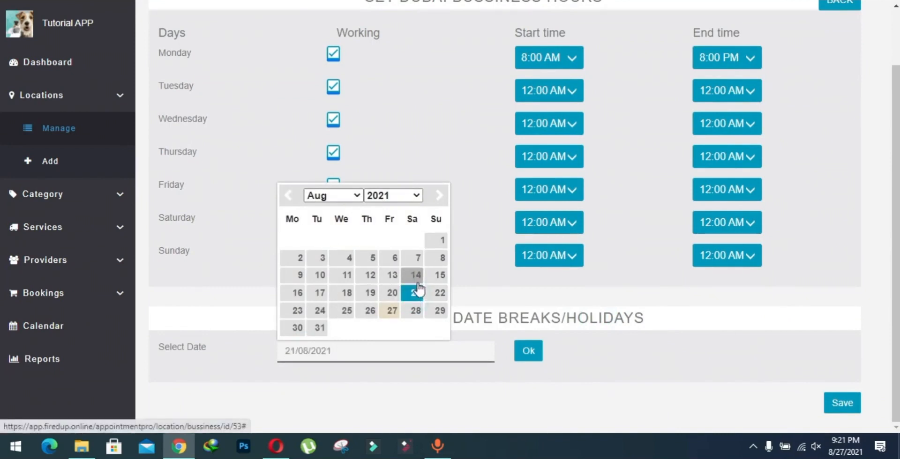
{"action": "left_click", "coordinate": [429, 388]}
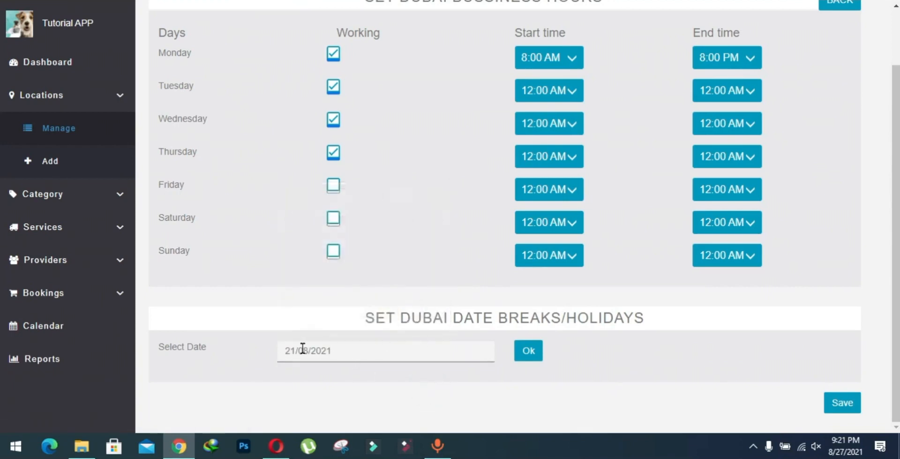
Save the Dubai location's business hours and holiday settings, and return to the list of locations.
{"action": "scroll", "coordinate": [702, 293], "scroll_direction": "up", "scroll_amount": 2}
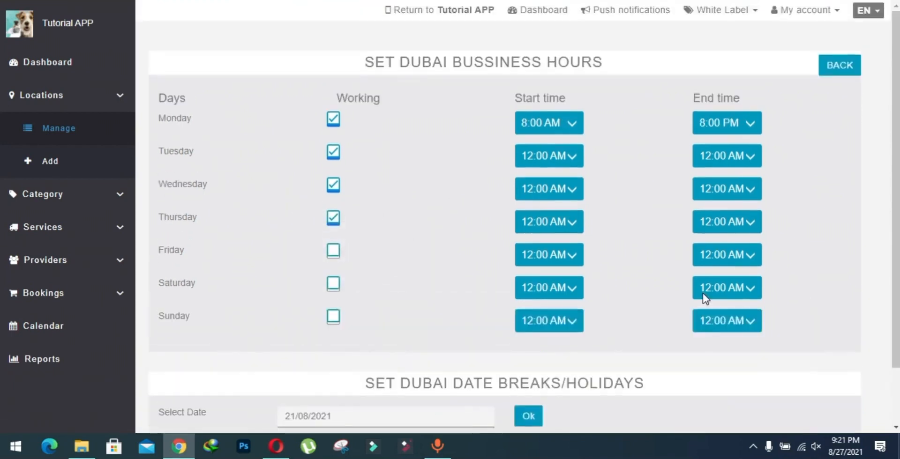
{"action": "scroll", "coordinate": [702, 294], "scroll_direction": "down", "scroll_amount": 2}
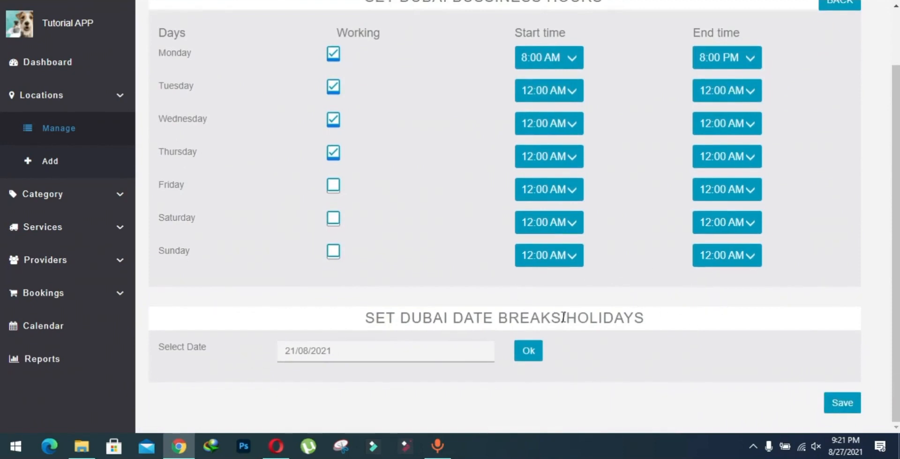
{"action": "left_click", "coordinate": [842, 403]}
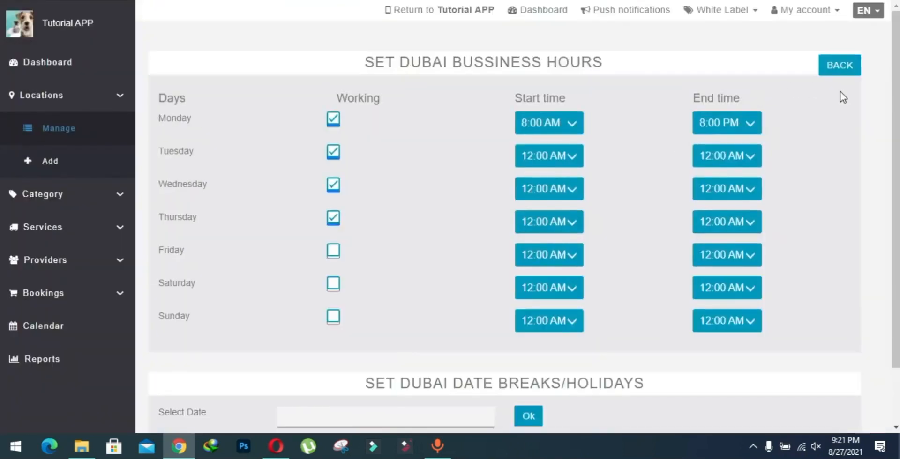
{"action": "left_click", "coordinate": [837, 75]}
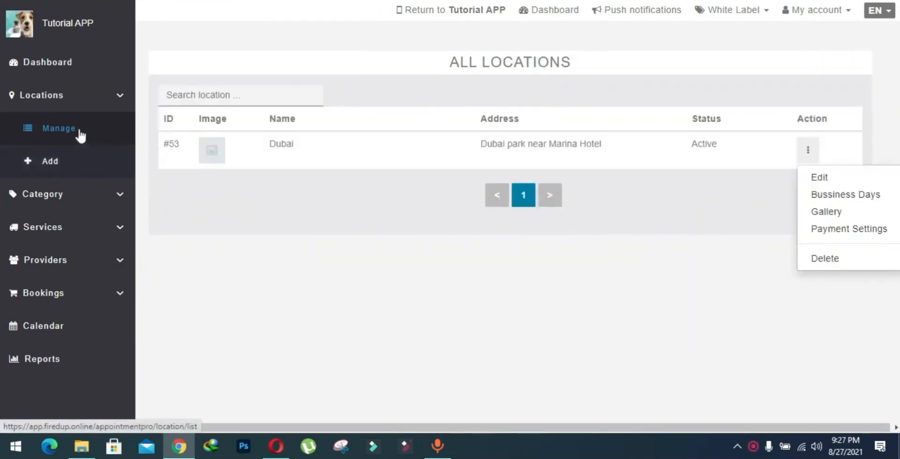
Reload the list of locations and open the Dubai location's gallery.
{"action": "left_click", "coordinate": [80, 134]}
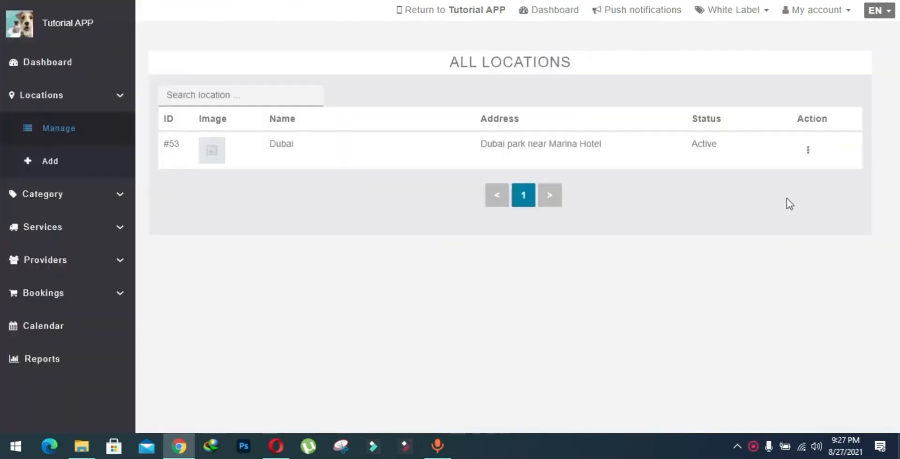
{"action": "left_click", "coordinate": [808, 151]}
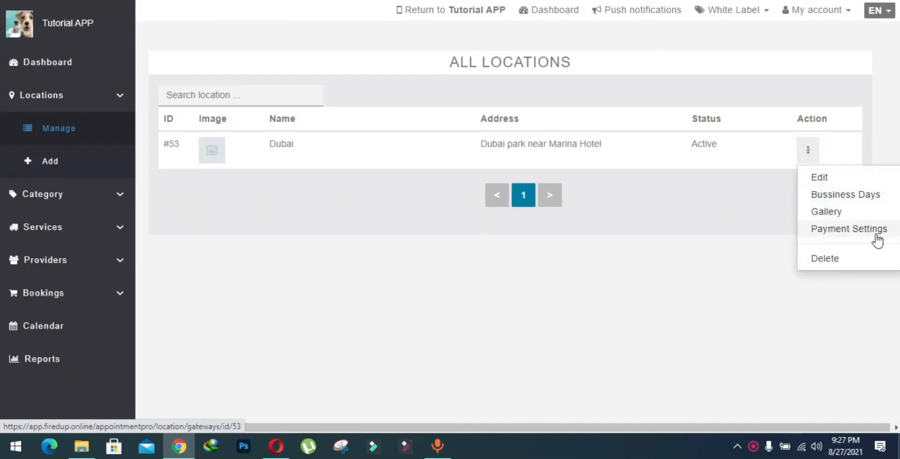
{"action": "left_click", "coordinate": [829, 214]}
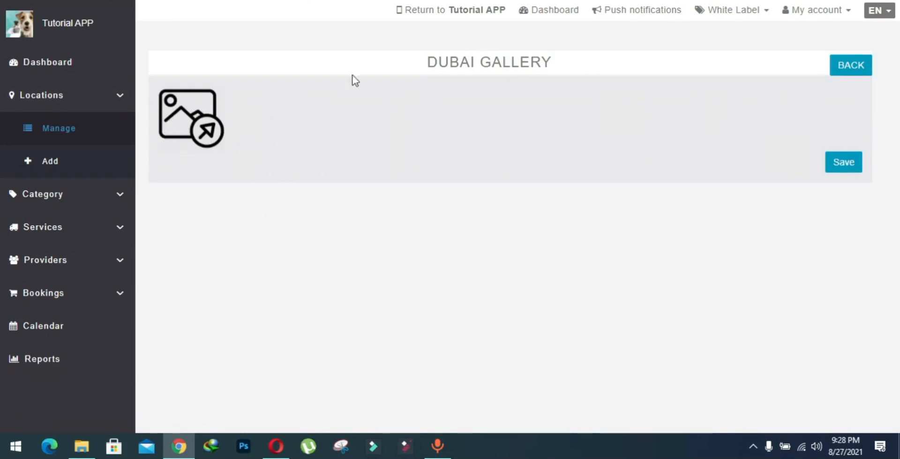
Return to the list of locations and open the Dubai location's payment settings.
{"action": "left_click", "coordinate": [77, 136]}
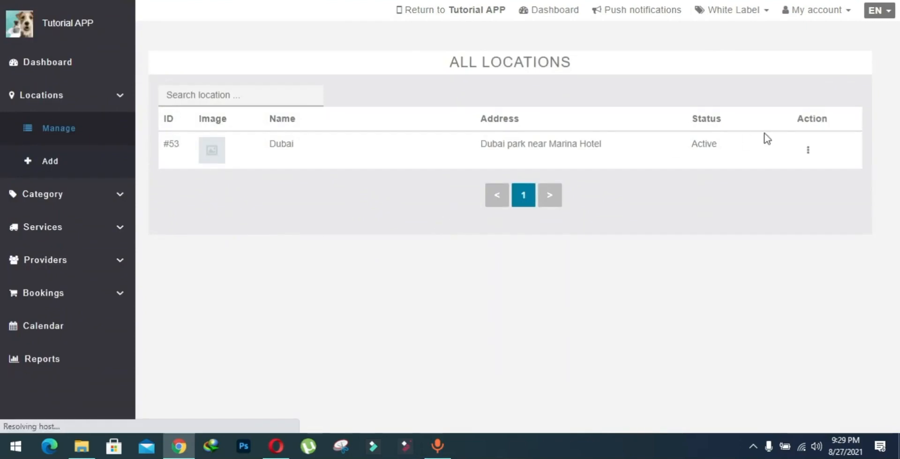
{"action": "left_click", "coordinate": [807, 154]}
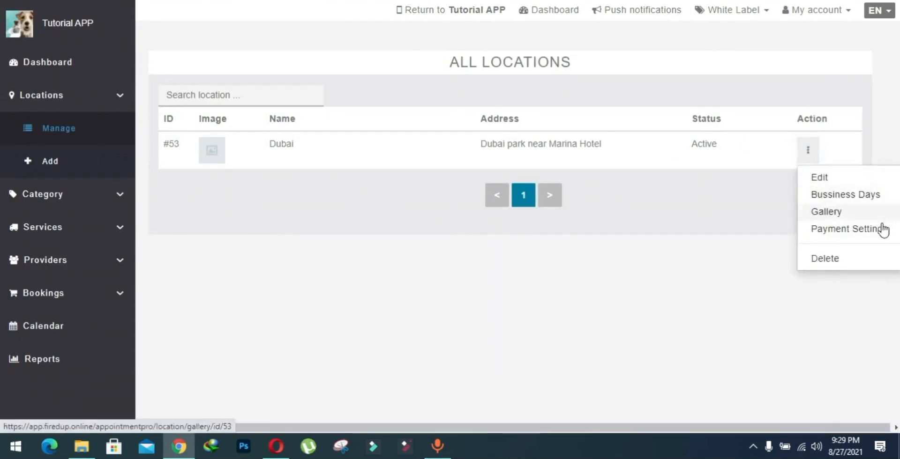
{"action": "left_click", "coordinate": [852, 237]}
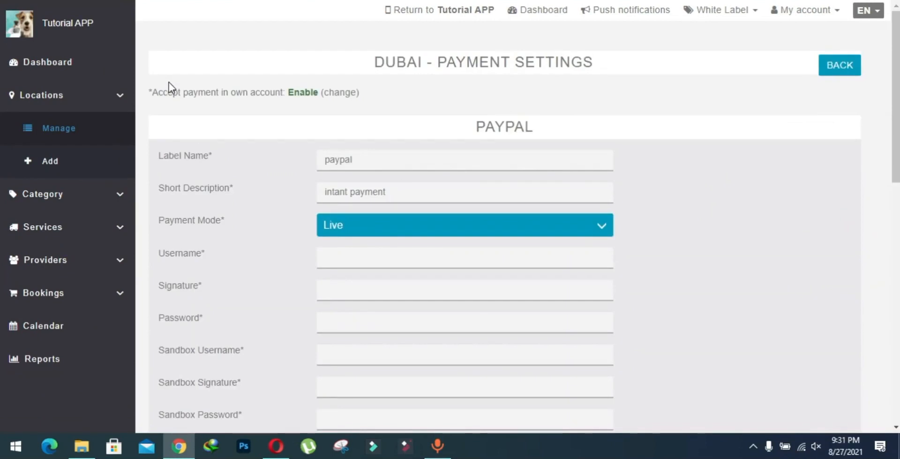
Review the label name and short description in the Dubai location's PayPal settings.
{"action": "left_click_drag", "start_coordinate": [465, 125], "coordinate": [541, 129]}
{"action": "left_click", "coordinate": [541, 129]}
{"action": "left_click_drag", "start_coordinate": [167, 156], "coordinate": [216, 161]}
{"action": "left_click", "coordinate": [336, 157]}
{"action": "left_click", "coordinate": [199, 185]}
{"action": "left_click_drag", "start_coordinate": [402, 191], "coordinate": [332, 190]}
{"action": "left_click", "coordinate": [333, 190]}
{"action": "scroll", "coordinate": [243, 212], "scroll_direction": "down", "scroll_amount": 1}
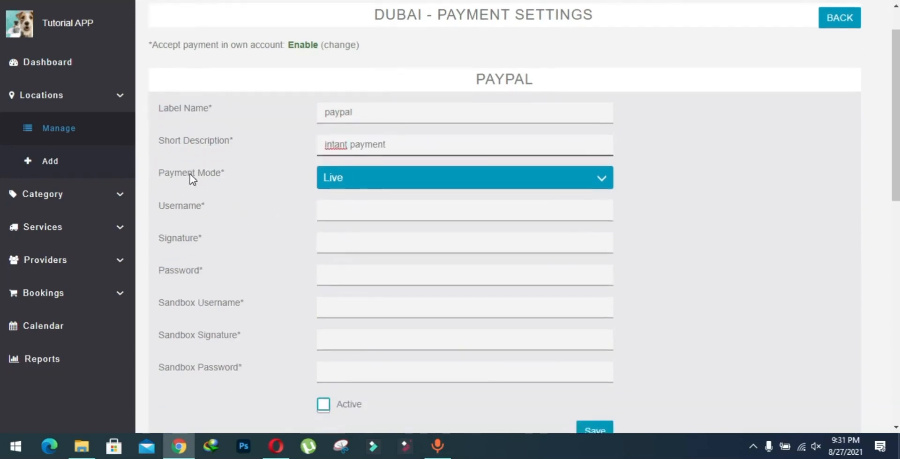
Choose Live as the PayPal payment mode and mark the PayPal gateway as active.
{"action": "left_click", "coordinate": [347, 178]}
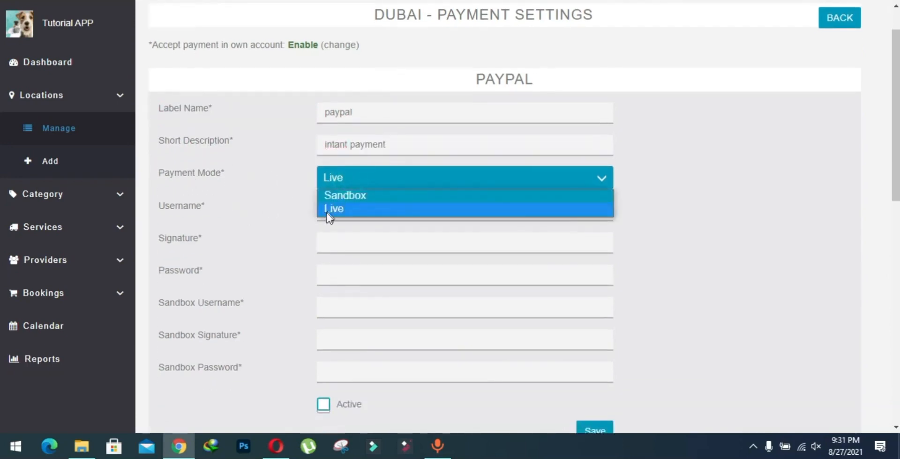
{"action": "left_click", "coordinate": [272, 197]}
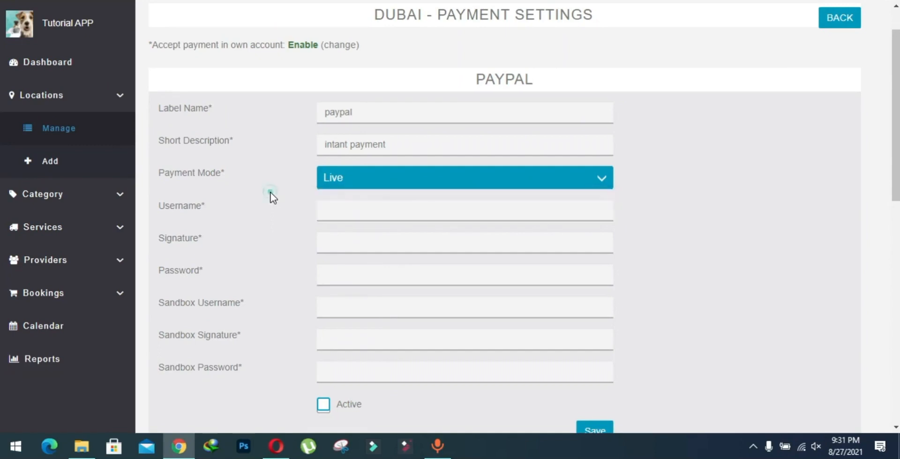
{"action": "left_click", "coordinate": [337, 184]}
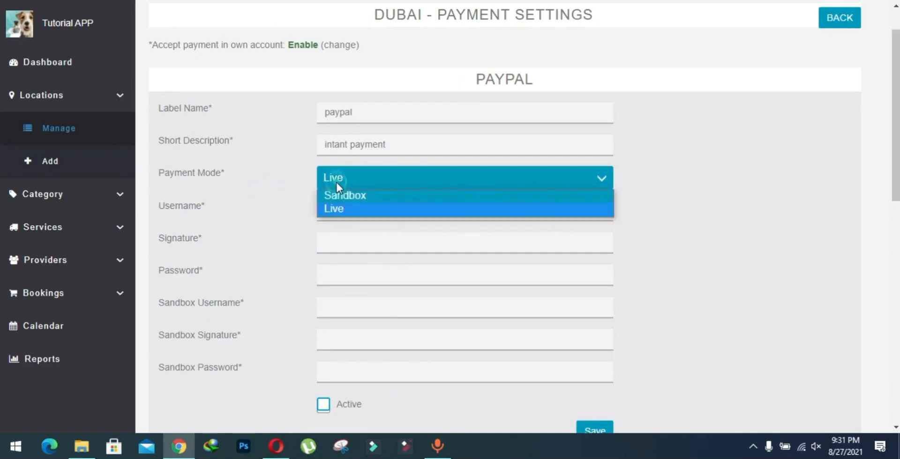
{"action": "left_click", "coordinate": [344, 210]}
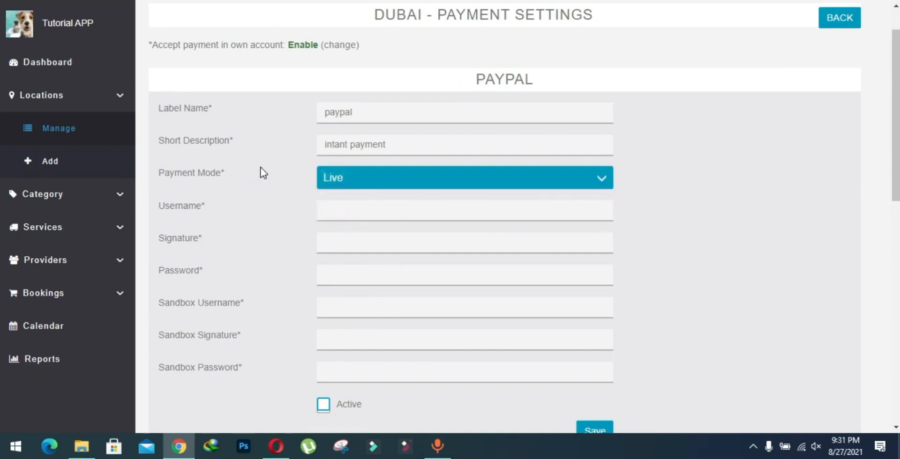
{"action": "scroll", "coordinate": [258, 61], "scroll_direction": "down", "scroll_amount": 2}
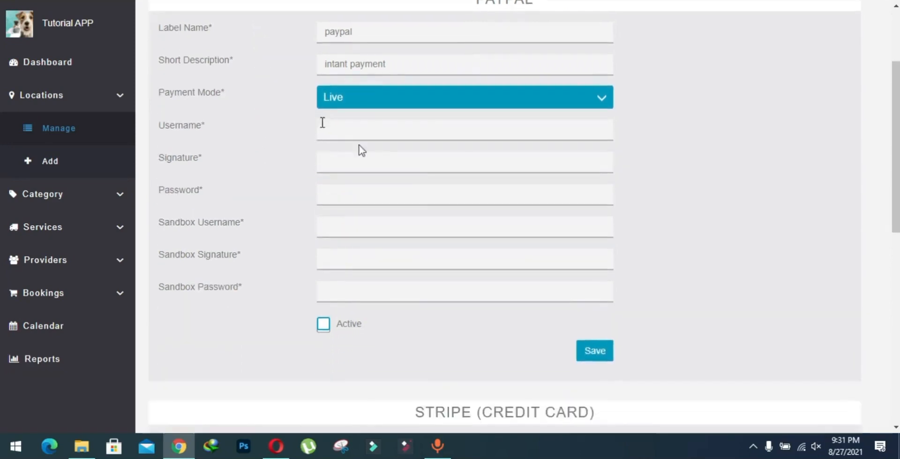
{"action": "left_click", "coordinate": [326, 328]}
Examine the username, signature and password fields in the PayPal settings.
{"action": "scroll", "coordinate": [267, 206], "scroll_direction": "up", "scroll_amount": 3}
{"action": "scroll", "coordinate": [549, 118], "scroll_direction": "down", "scroll_amount": 1}
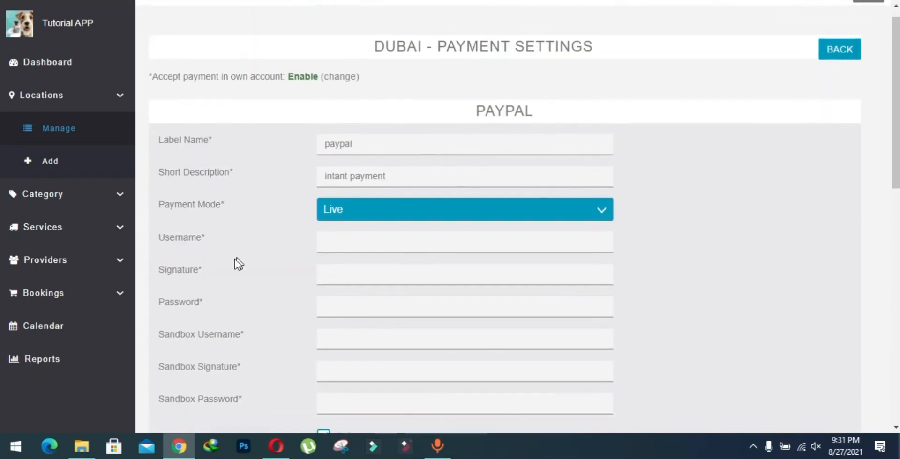
{"action": "scroll", "coordinate": [234, 265], "scroll_direction": "down", "scroll_amount": 1}
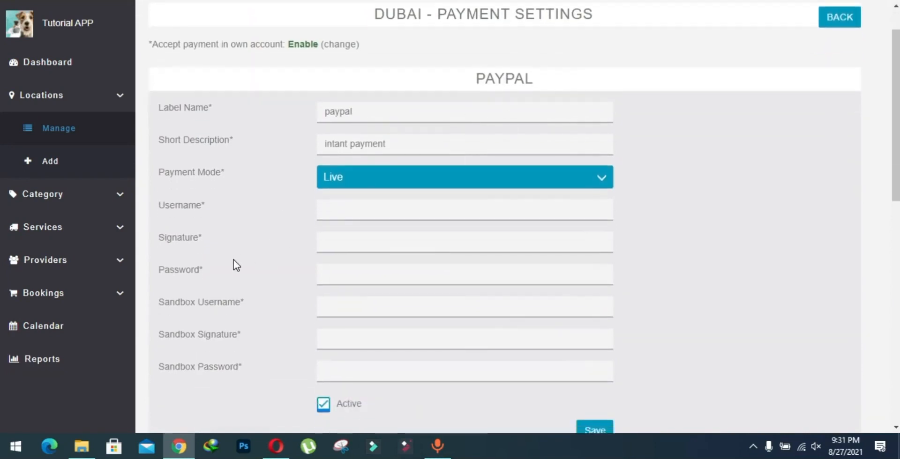
{"action": "left_click_drag", "start_coordinate": [186, 205], "coordinate": [203, 205]}
{"action": "left_click_drag", "start_coordinate": [189, 234], "coordinate": [209, 235]}
{"action": "left_click_drag", "start_coordinate": [171, 270], "coordinate": [223, 270]}
{"action": "left_click", "coordinate": [223, 271]}
{"action": "scroll", "coordinate": [223, 270], "scroll_direction": "down", "scroll_amount": 5}
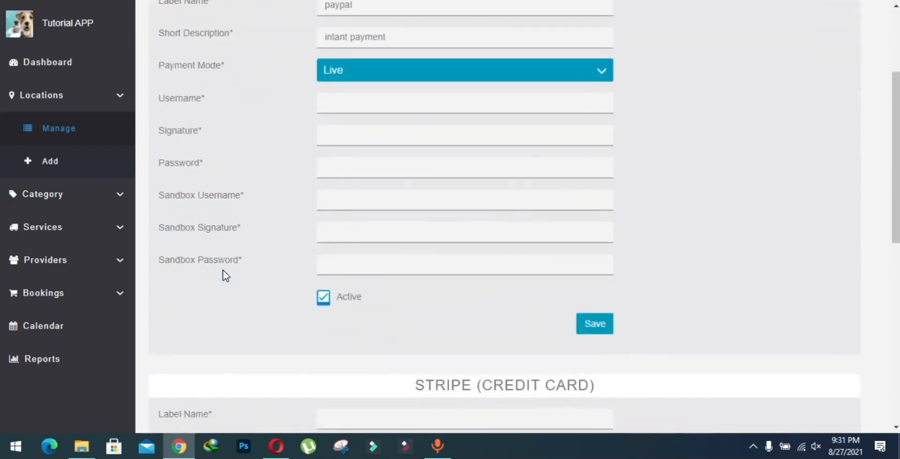
Label the Stripe gateway "stripe" with the short description "Easy and Reliable", and mark it as active.
{"action": "scroll", "coordinate": [223, 270], "scroll_direction": "down", "scroll_amount": 4}
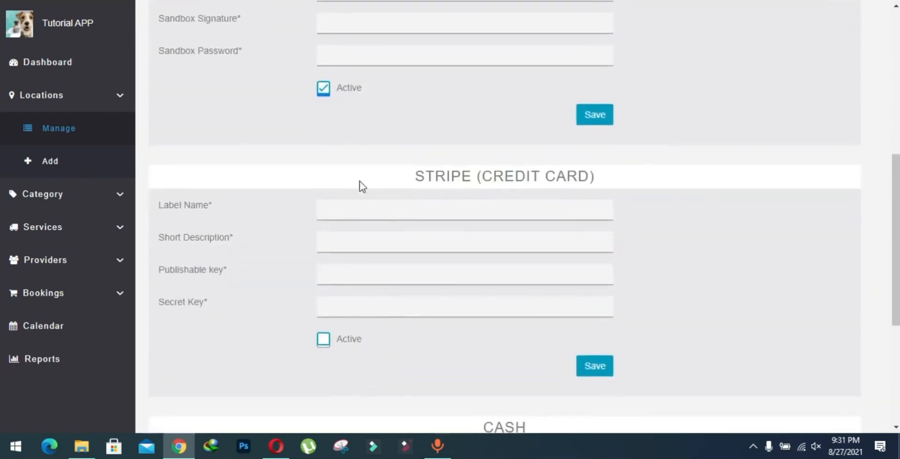
{"action": "left_click", "coordinate": [416, 177]}
{"action": "left_click_drag", "start_coordinate": [473, 177], "coordinate": [508, 177]}
{"action": "left_click", "coordinate": [351, 219]}
{"action": "type", "text": "stripe"}
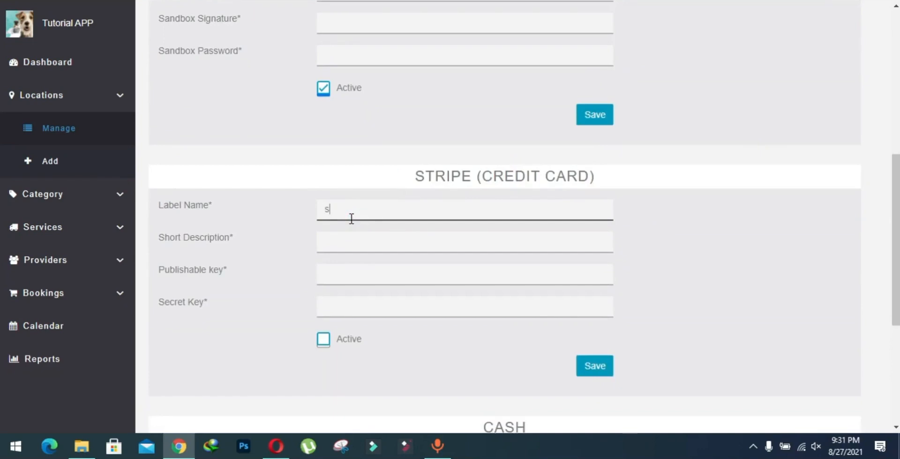
{"action": "left_click", "coordinate": [347, 236]}
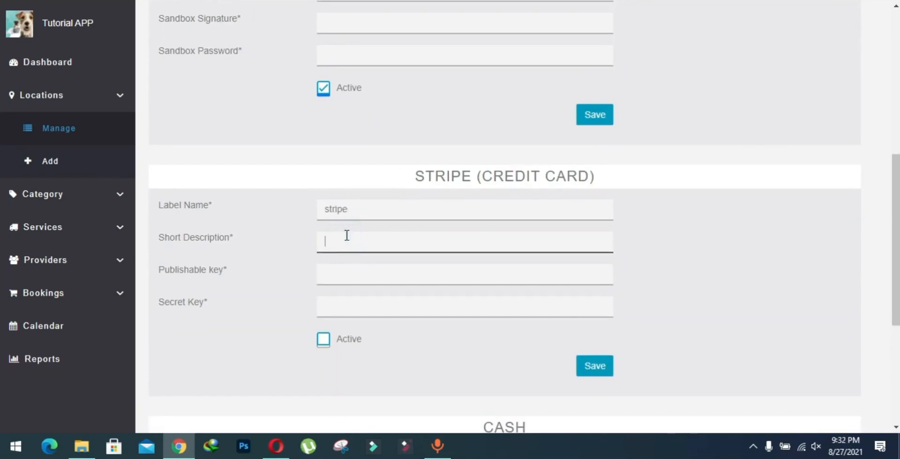
{"action": "type", "text": "Easy and Reliable"}
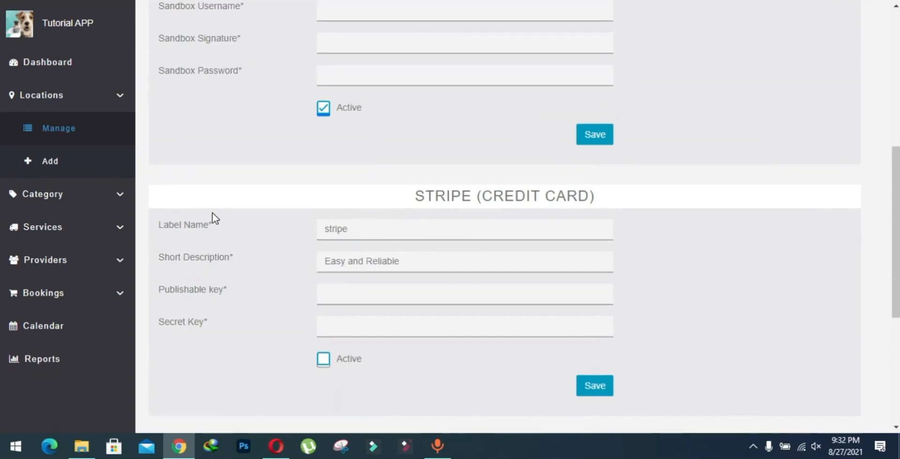
{"action": "left_click", "coordinate": [349, 260]}
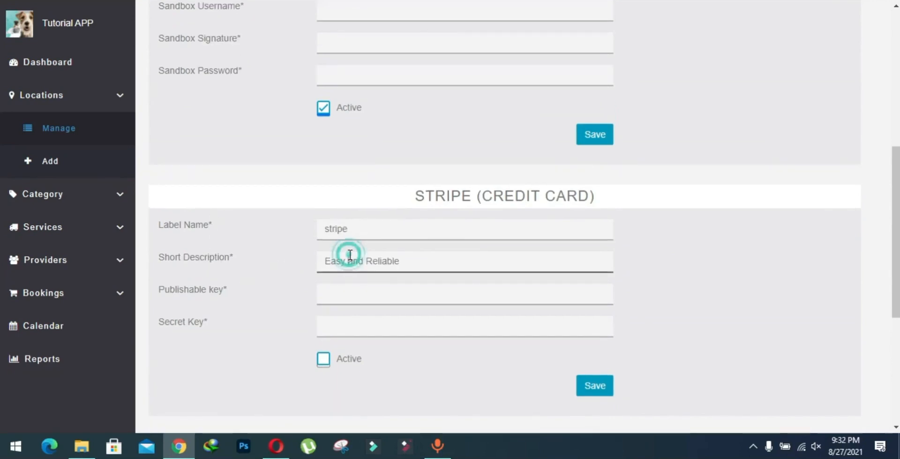
{"action": "left_click", "coordinate": [323, 359]}
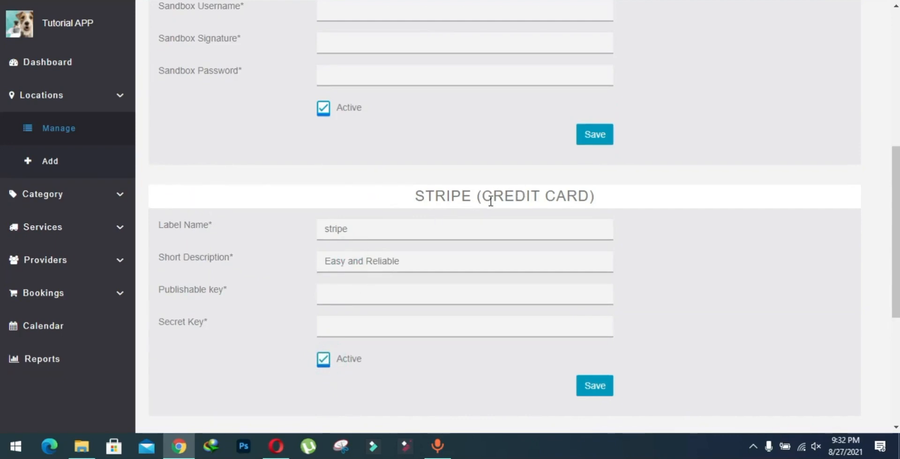
Examine the Stripe publishable and secret key fields and the Cash payment section.
{"action": "left_click_drag", "start_coordinate": [482, 198], "coordinate": [595, 197]}
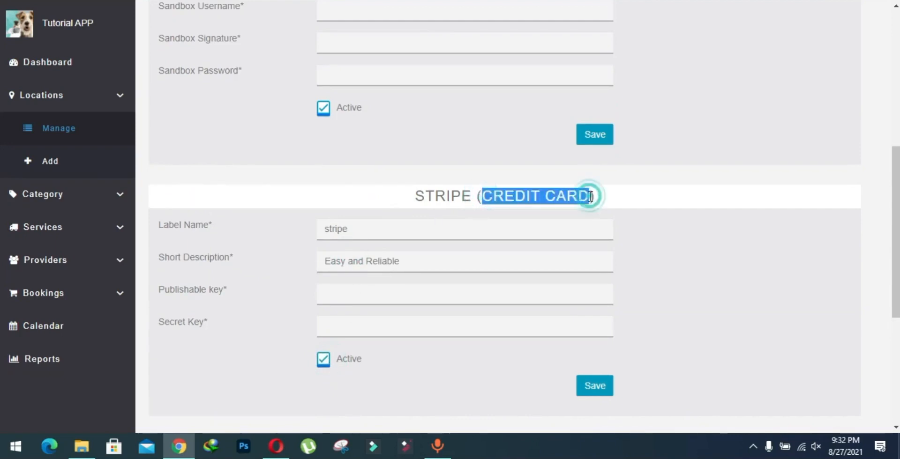
{"action": "left_click", "coordinate": [576, 201]}
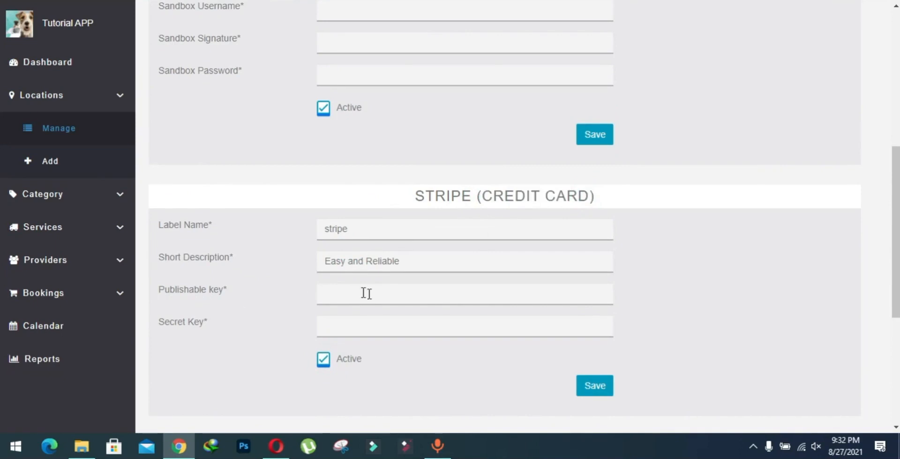
{"action": "left_click", "coordinate": [380, 296]}
{"action": "left_click", "coordinate": [357, 323]}
{"action": "scroll", "coordinate": [259, 294], "scroll_direction": "down", "scroll_amount": 2}
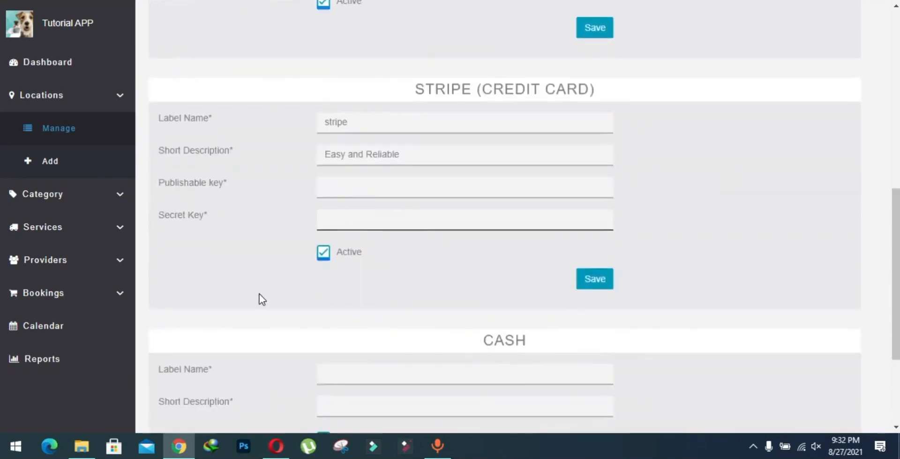
{"action": "scroll", "coordinate": [260, 294], "scroll_direction": "down", "scroll_amount": 2}
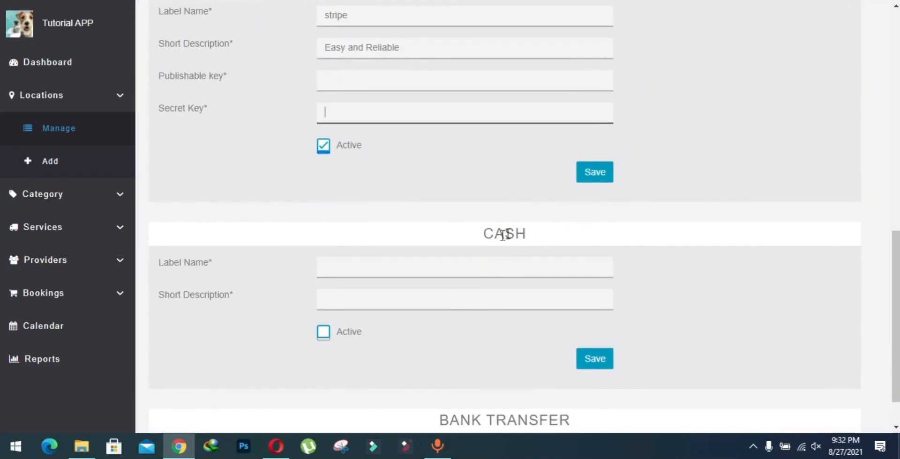
{"action": "left_click_drag", "start_coordinate": [489, 234], "coordinate": [562, 236]}
{"action": "left_click", "coordinate": [564, 230]}
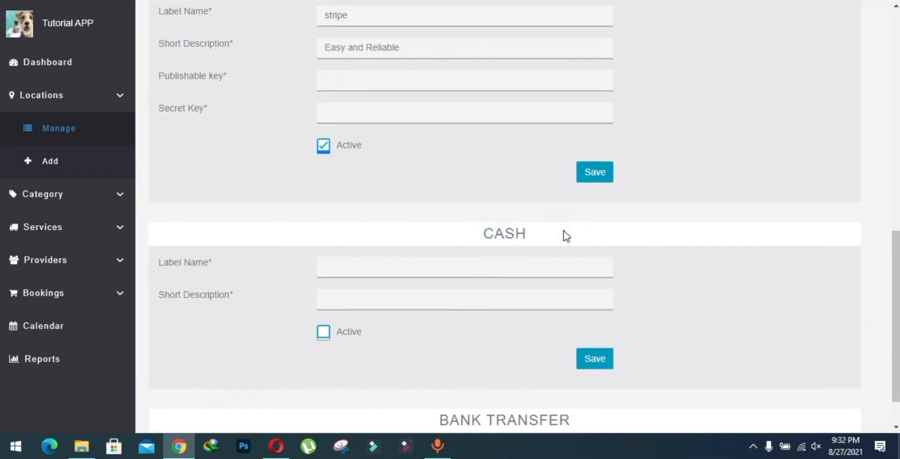
{"action": "scroll", "coordinate": [564, 232], "scroll_direction": "down", "scroll_amount": 1}
{"action": "scroll", "coordinate": [564, 231], "scroll_direction": "up", "scroll_amount": 7}
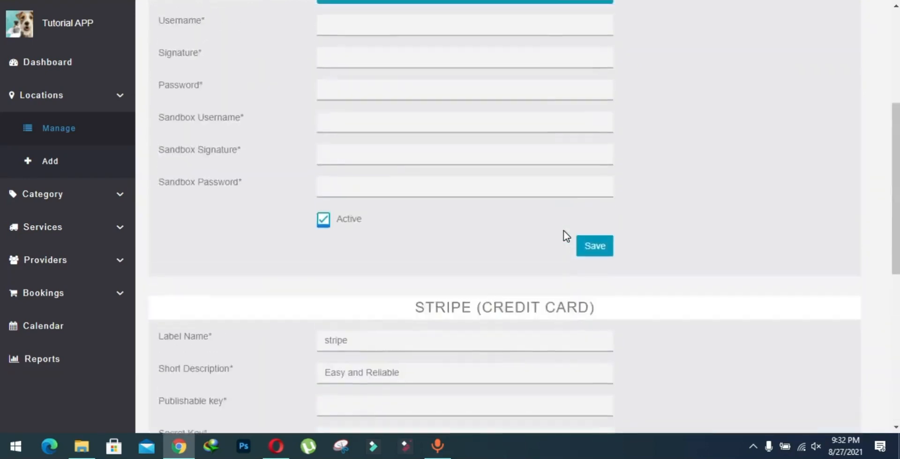
Review the Dubai payment settings, return to the locations list and check the actions available for the Dubai location.
{"action": "scroll", "coordinate": [564, 232], "scroll_direction": "down", "scroll_amount": 9}
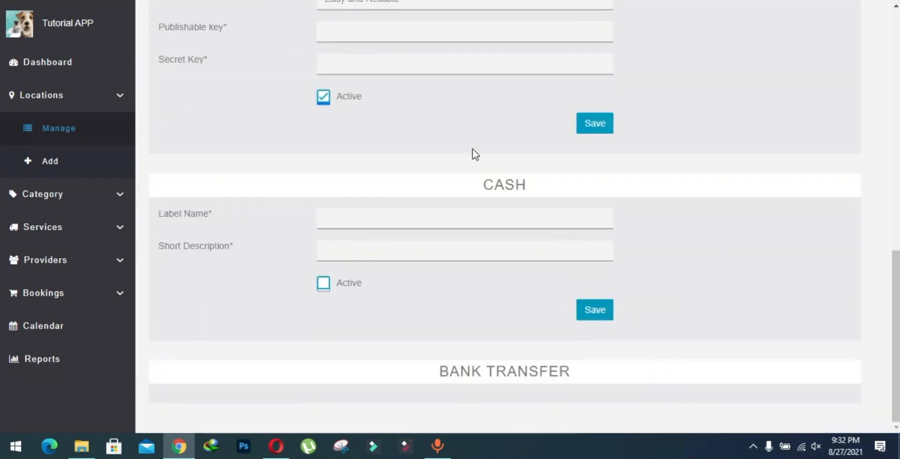
{"action": "scroll", "coordinate": [474, 153], "scroll_direction": "up", "scroll_amount": 12}
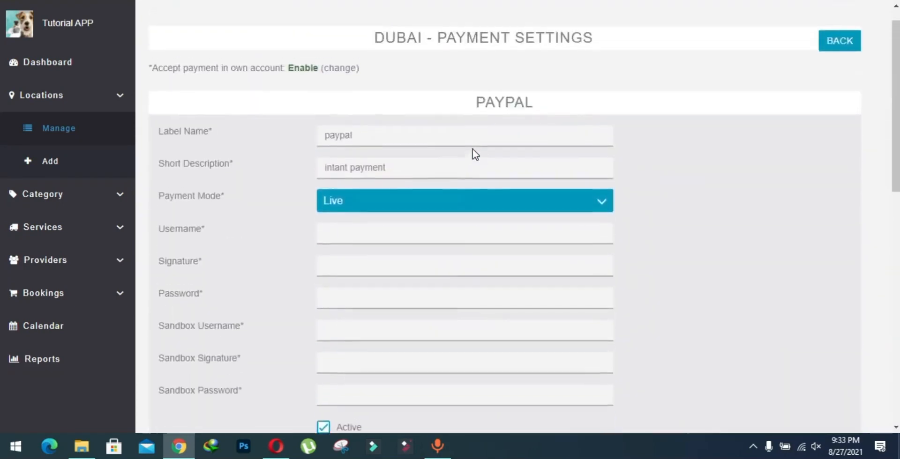
{"action": "scroll", "coordinate": [474, 152], "scroll_direction": "up", "scroll_amount": 1}
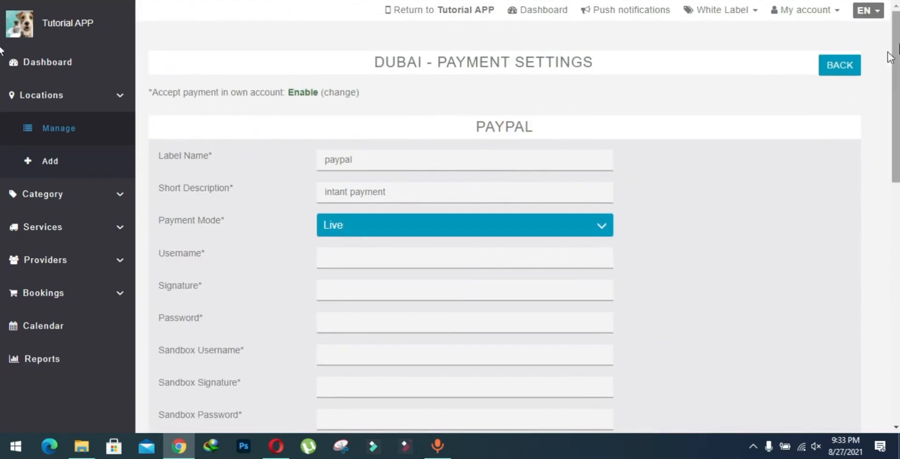
{"action": "left_click", "coordinate": [837, 65]}
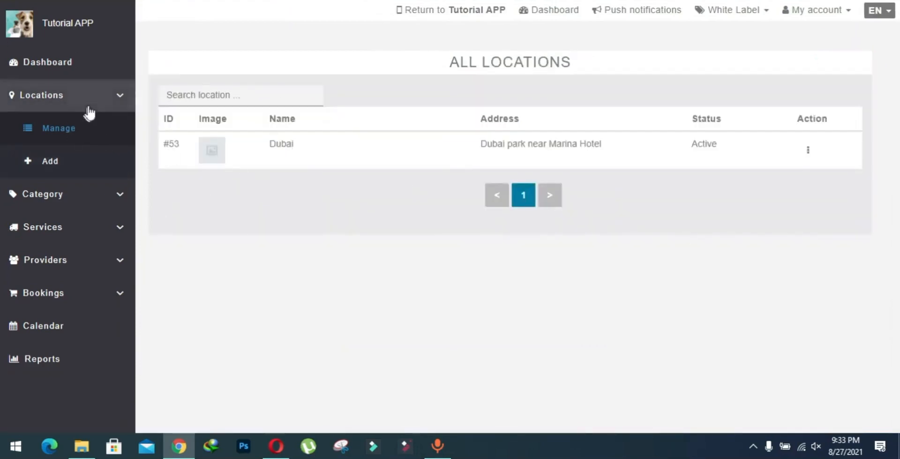
{"action": "left_click", "coordinate": [808, 150]}
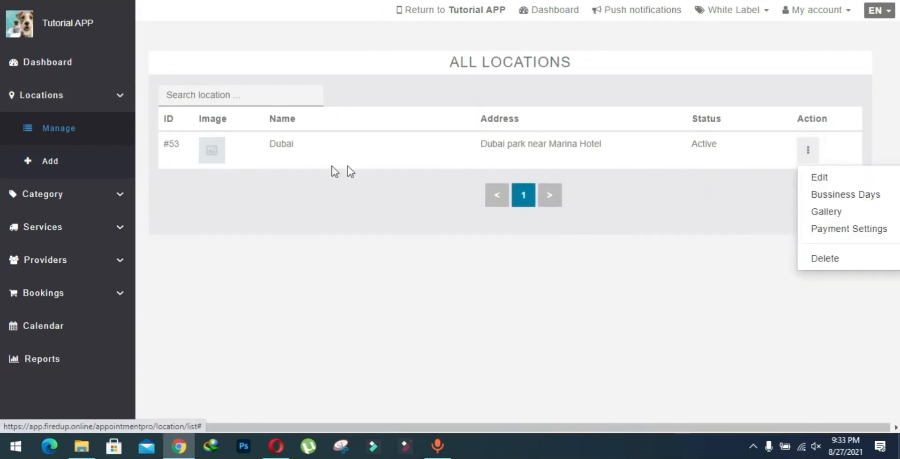
{"action": "left_click", "coordinate": [843, 261]}
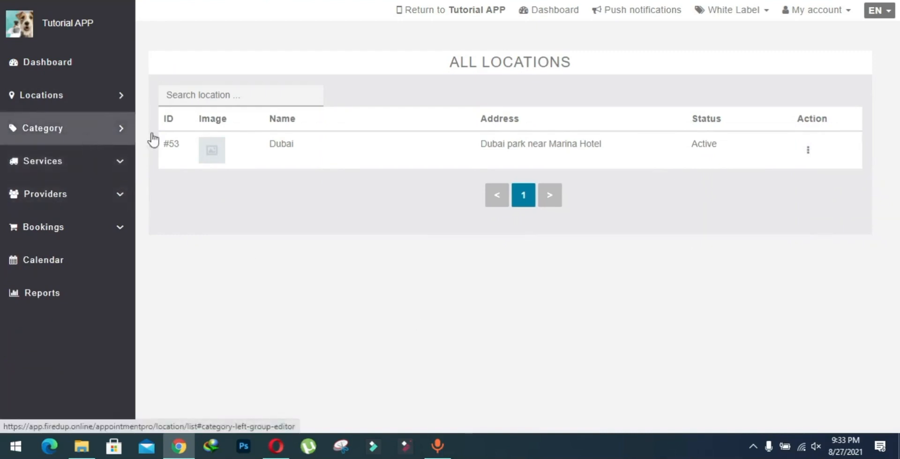
Open the form for adding a category in a new browser tab.
{"action": "left_click", "coordinate": [67, 130]}
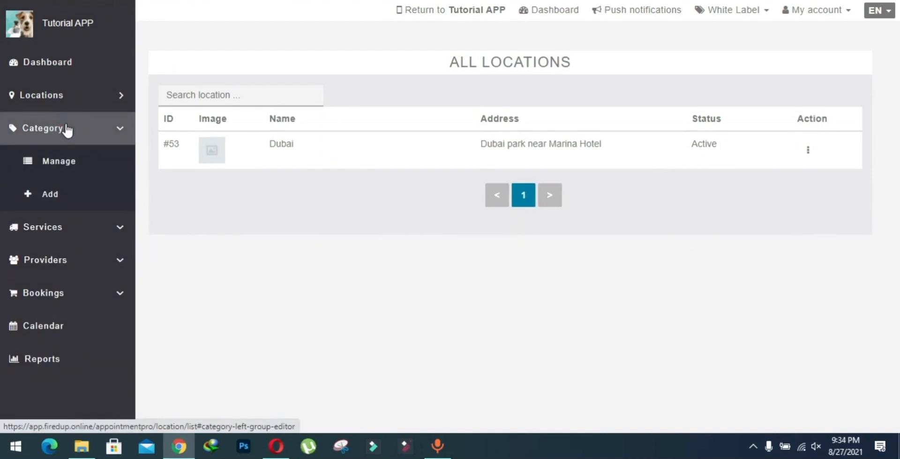
{"action": "right_click", "coordinate": [54, 197]}
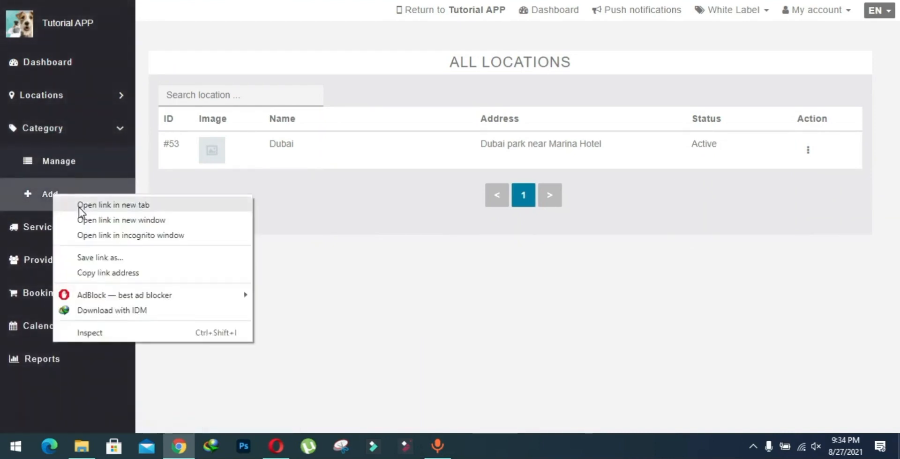
{"action": "left_click", "coordinate": [78, 206]}
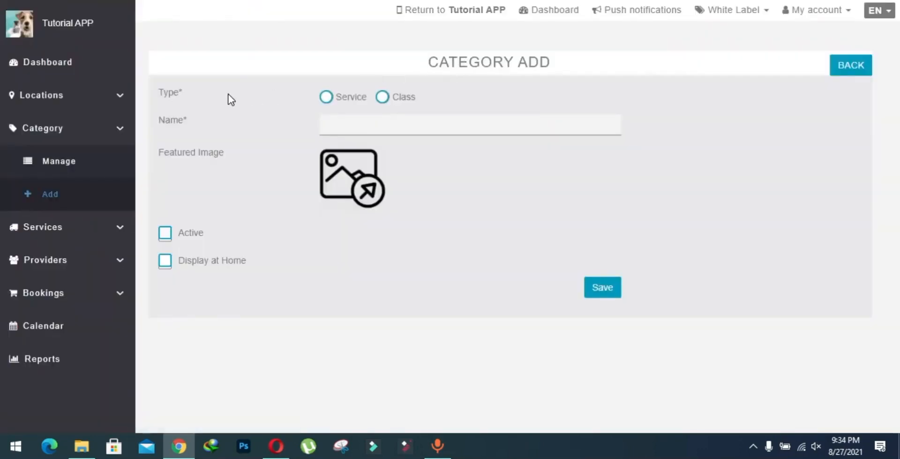
Create a Service category named "Pizza", mark it as active and displayed at home, and save it.
{"action": "left_click_drag", "start_coordinate": [167, 93], "coordinate": [187, 93]}
{"action": "left_click", "coordinate": [237, 96]}
{"action": "left_click", "coordinate": [378, 96]}
{"action": "left_click", "coordinate": [328, 96]}
{"action": "left_click", "coordinate": [378, 127]}
{"action": "type", "text": "Pizza"}
{"action": "left_click", "coordinate": [173, 157]}
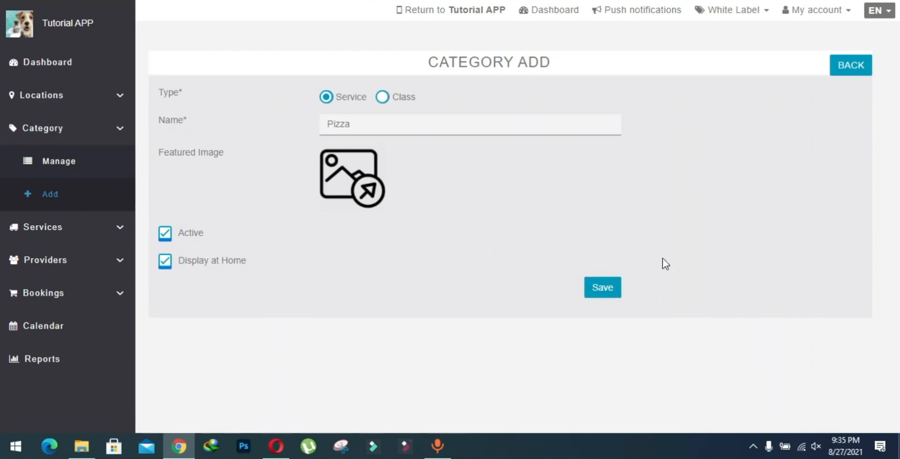
{"action": "left_click", "coordinate": [599, 290]}
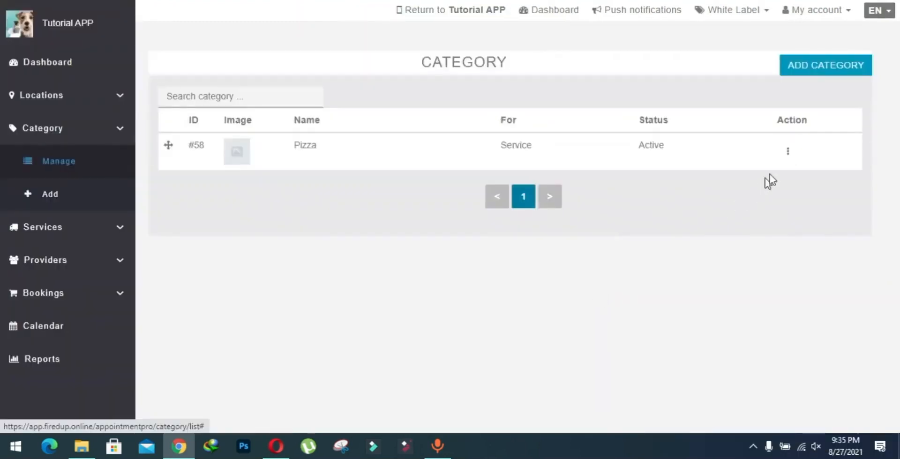
{"action": "left_click", "coordinate": [792, 164]}
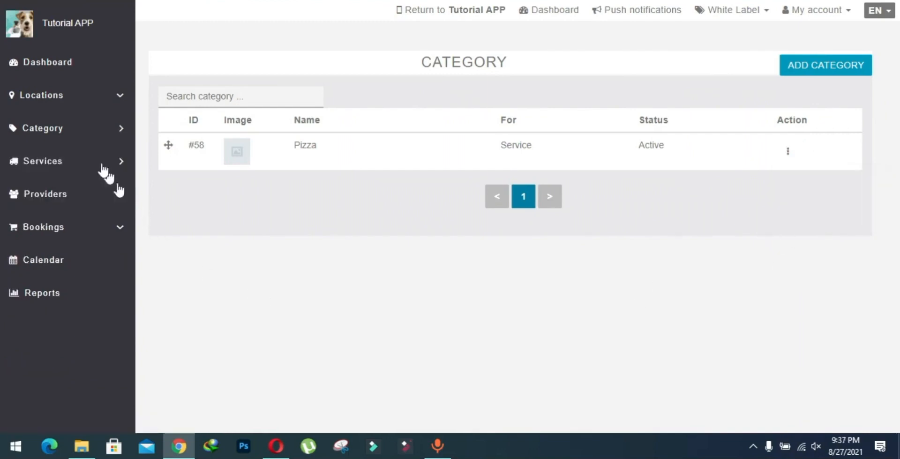
Start a new service in a new browser tab, named "pizza delivery" with price 5$ and special price 3$.
{"action": "left_click", "coordinate": [74, 169]}
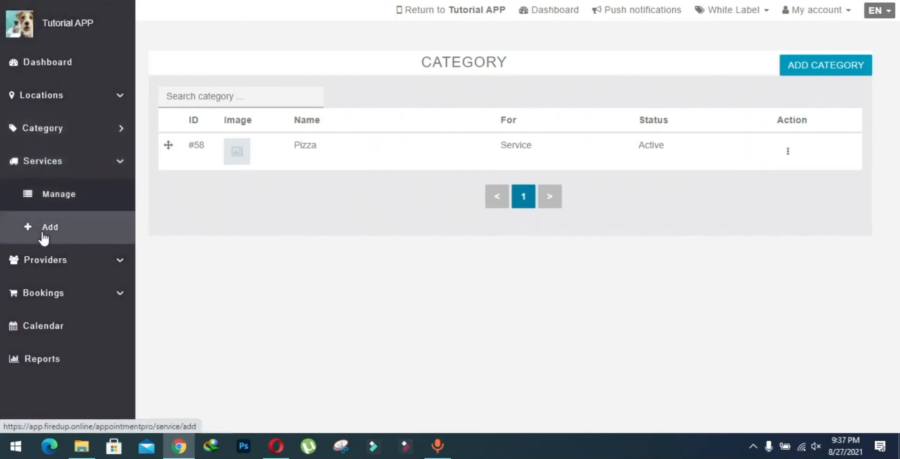
{"action": "right_click", "coordinate": [42, 234]}
{"action": "left_click", "coordinate": [49, 238]}
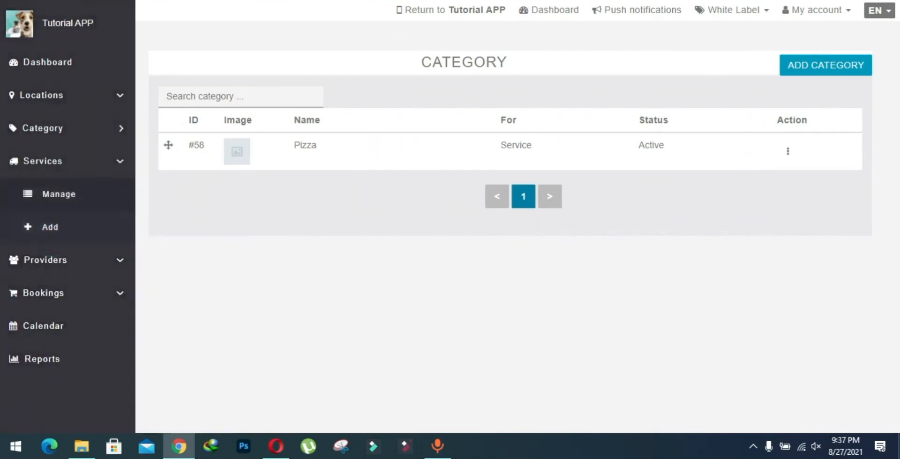
{"action": "key", "text": "ctrl+Tab"}
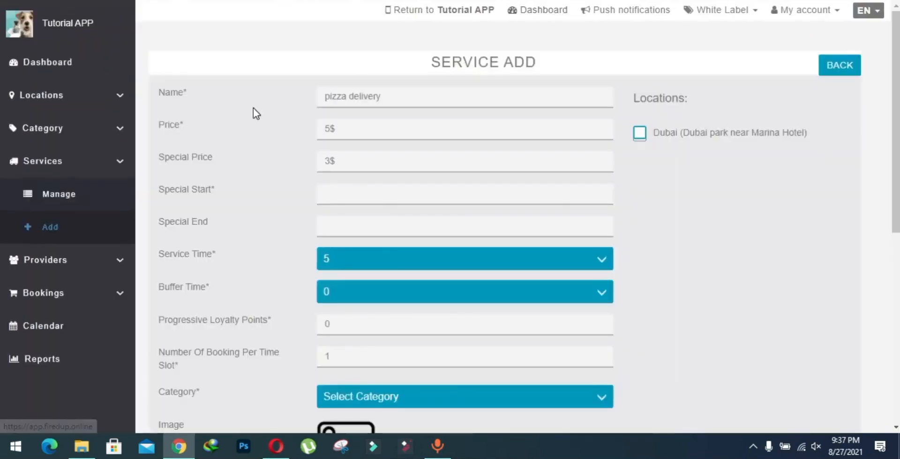
{"action": "left_click_drag", "start_coordinate": [403, 98], "coordinate": [301, 95]}
{"action": "left_click", "coordinate": [297, 96]}
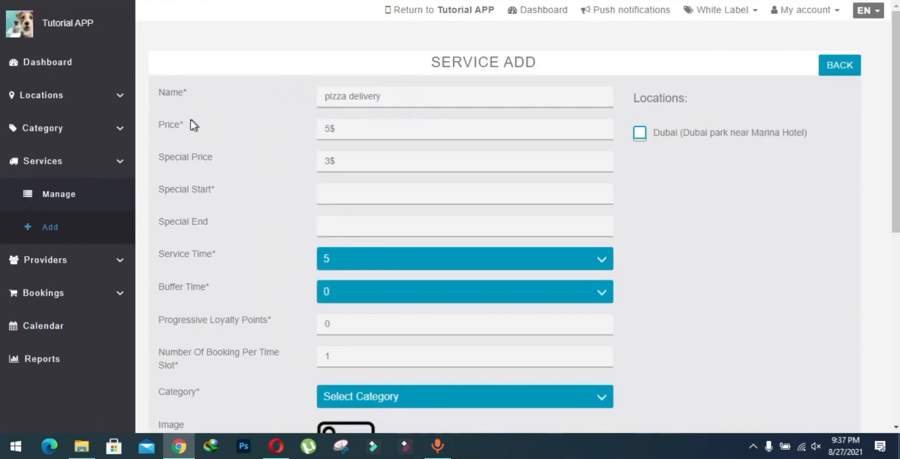
{"action": "left_click", "coordinate": [337, 133]}
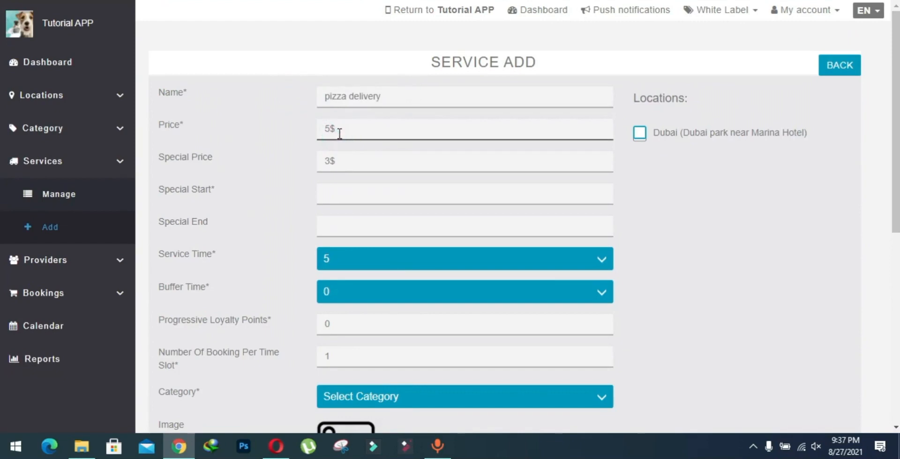
{"action": "left_click_drag", "start_coordinate": [167, 162], "coordinate": [201, 159]}
{"action": "left_click", "coordinate": [201, 159]}
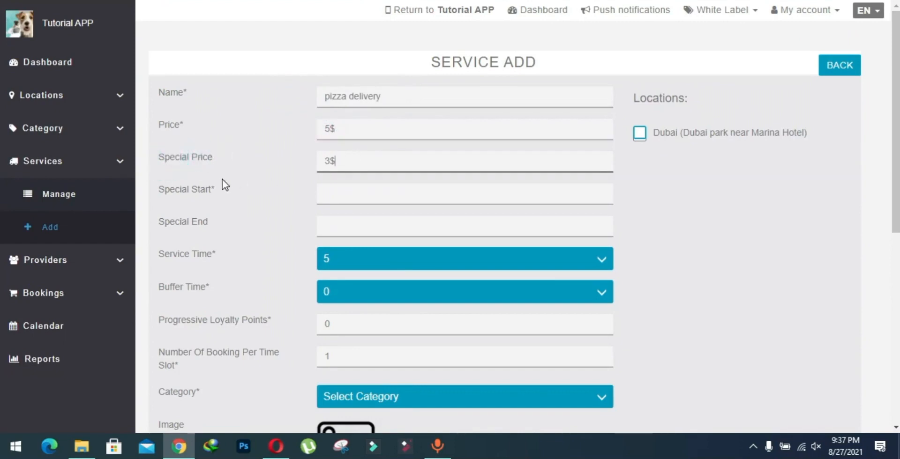
Set the service's special price period to start on 2021-08-26 and end on 2021-08-28.
{"action": "scroll", "coordinate": [222, 179], "scroll_direction": "down", "scroll_amount": 1}
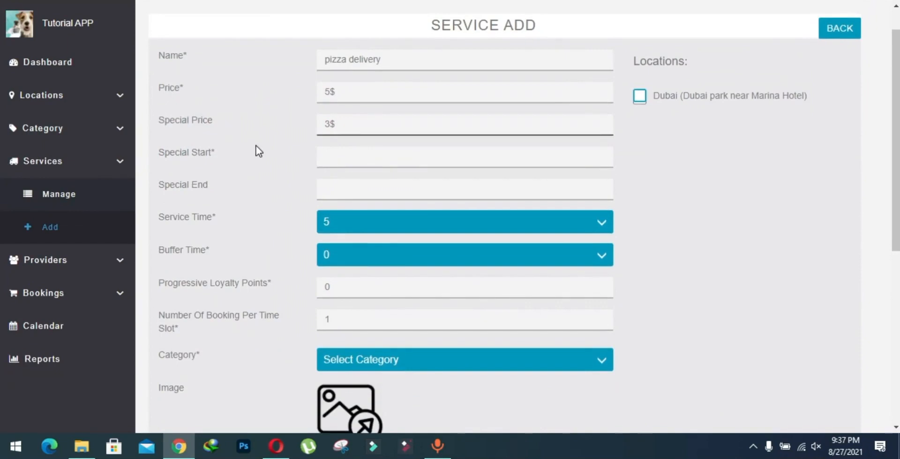
{"action": "left_click", "coordinate": [336, 158]}
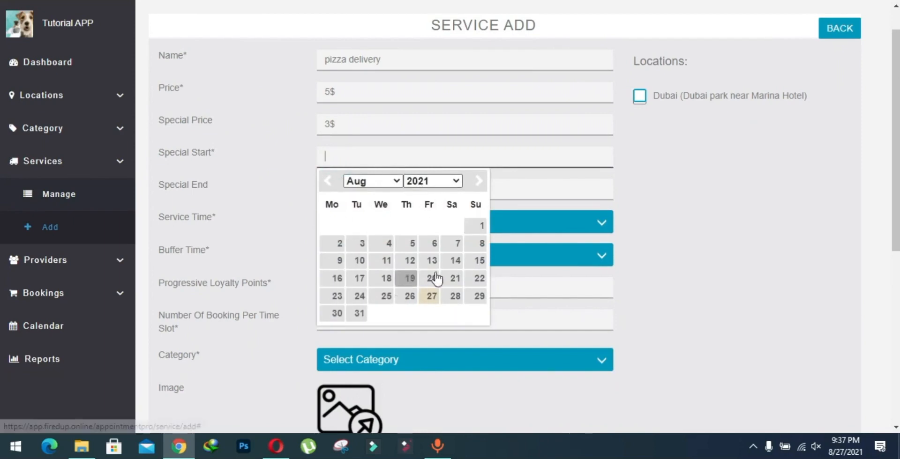
{"action": "left_click", "coordinate": [408, 297]}
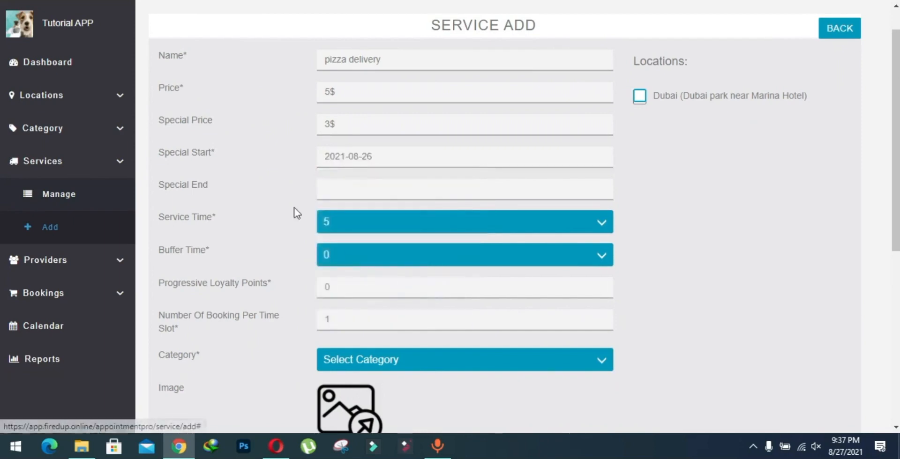
{"action": "left_click", "coordinate": [344, 181]}
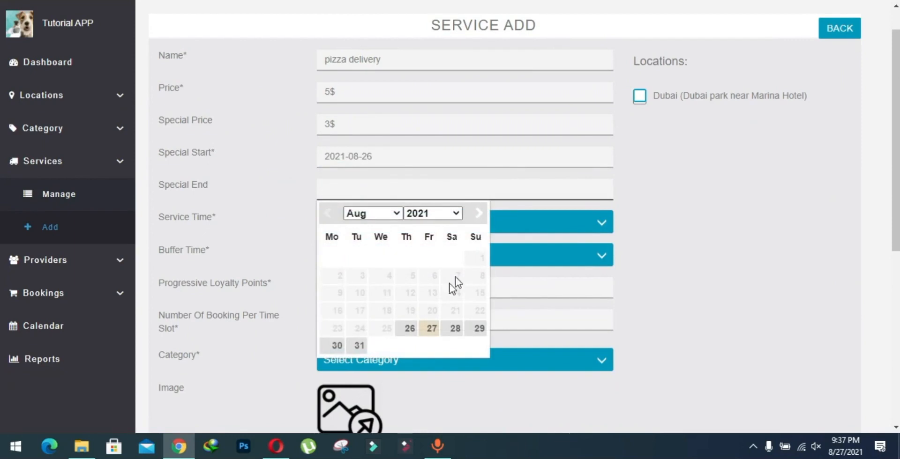
{"action": "left_click", "coordinate": [456, 329]}
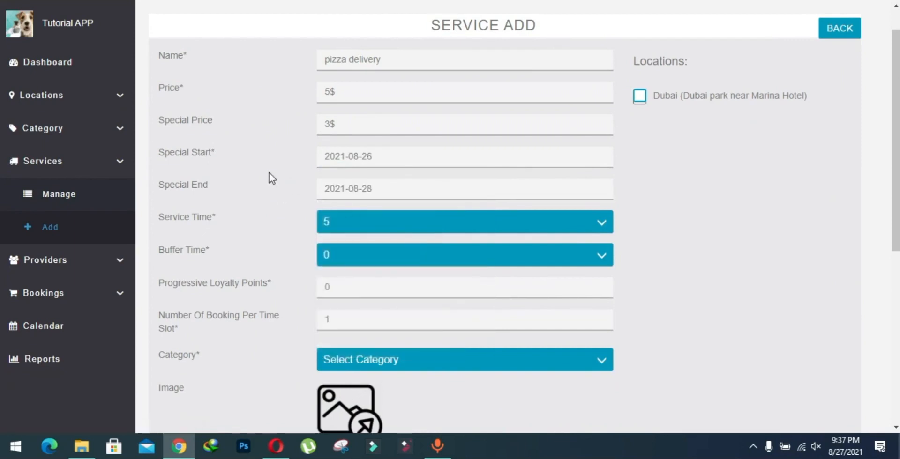
Set the service time to 30 and the buffer time to 55.
{"action": "scroll", "coordinate": [268, 171], "scroll_direction": "down", "scroll_amount": 1}
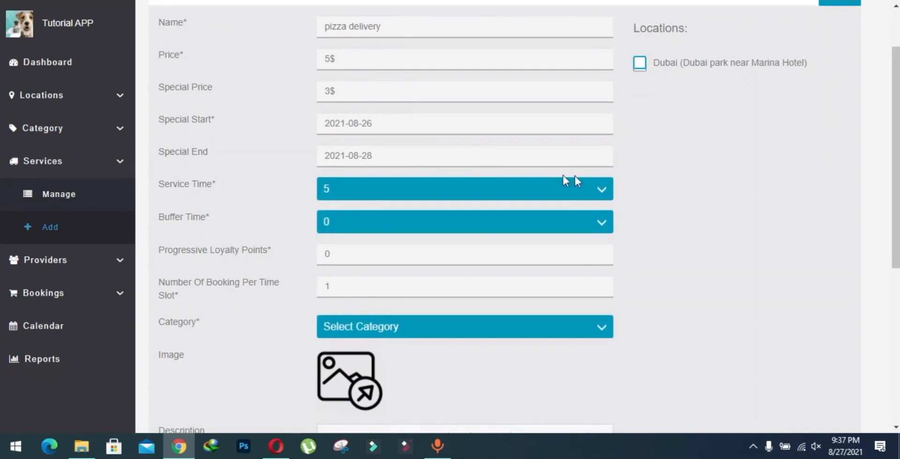
{"action": "left_click", "coordinate": [592, 187]}
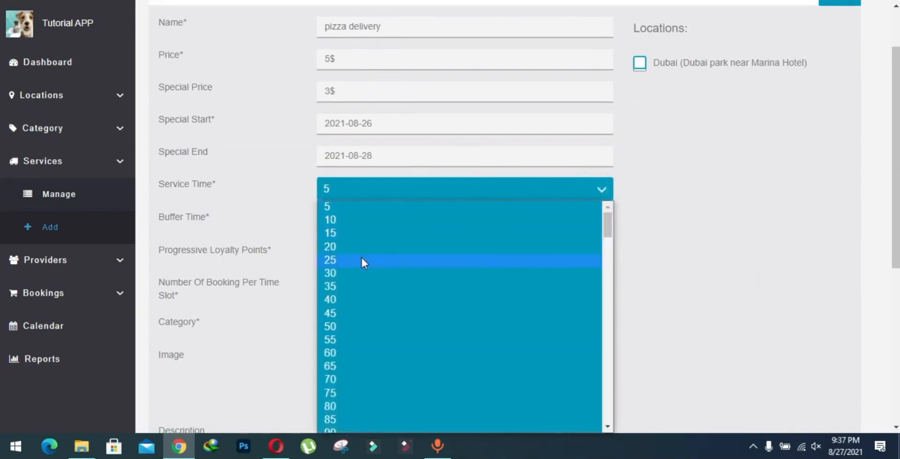
{"action": "left_click", "coordinate": [361, 273]}
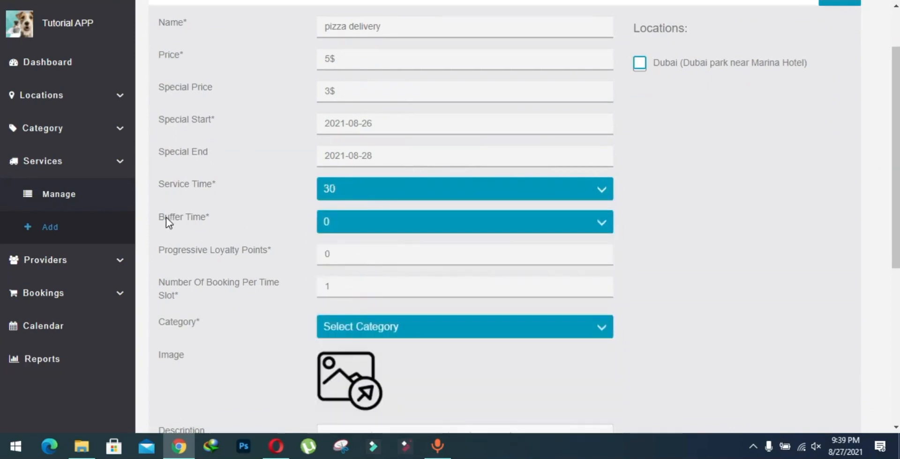
{"action": "left_click_drag", "start_coordinate": [165, 217], "coordinate": [193, 218]}
{"action": "left_click", "coordinate": [193, 217]}
{"action": "left_click", "coordinate": [347, 220]}
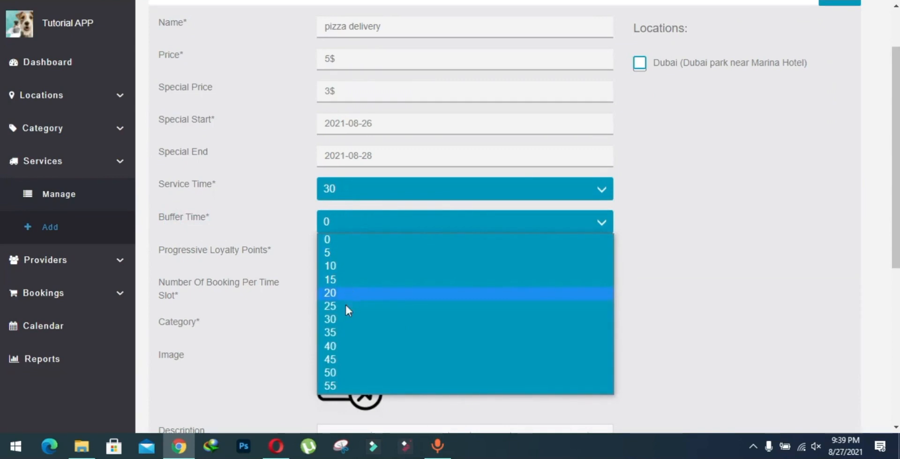
{"action": "left_click", "coordinate": [339, 321]}
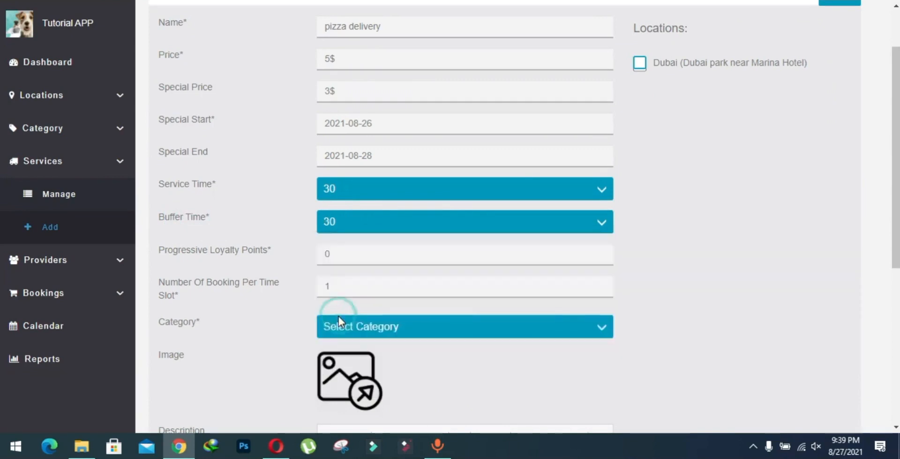
{"action": "left_click", "coordinate": [350, 225]}
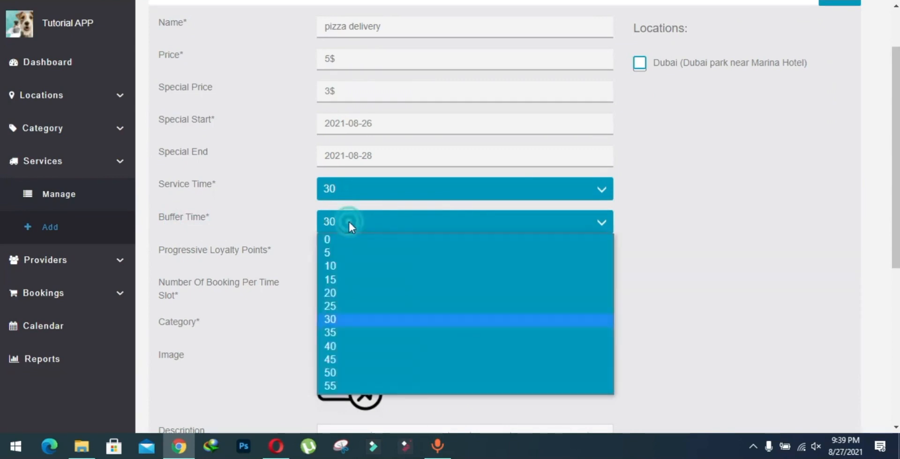
{"action": "left_click", "coordinate": [330, 387]}
Keep the progressive loyalty points at 0 and set the number of bookings per time slot to 4.
{"action": "double_click", "coordinate": [326, 254]}
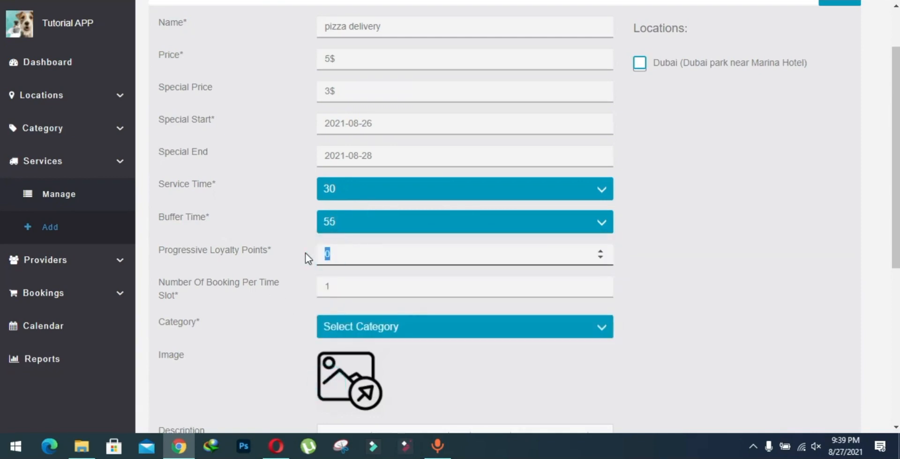
{"action": "left_click", "coordinate": [275, 253]}
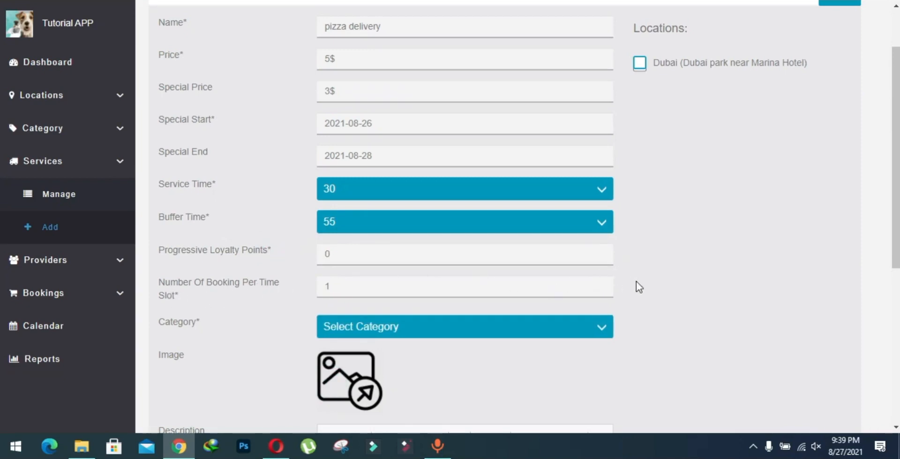
{"action": "left_click", "coordinate": [600, 284]}
{"action": "left_click", "coordinate": [600, 284]}
{"action": "left_click", "coordinate": [600, 284]}
{"action": "left_click_drag", "start_coordinate": [593, 287], "coordinate": [282, 288]}
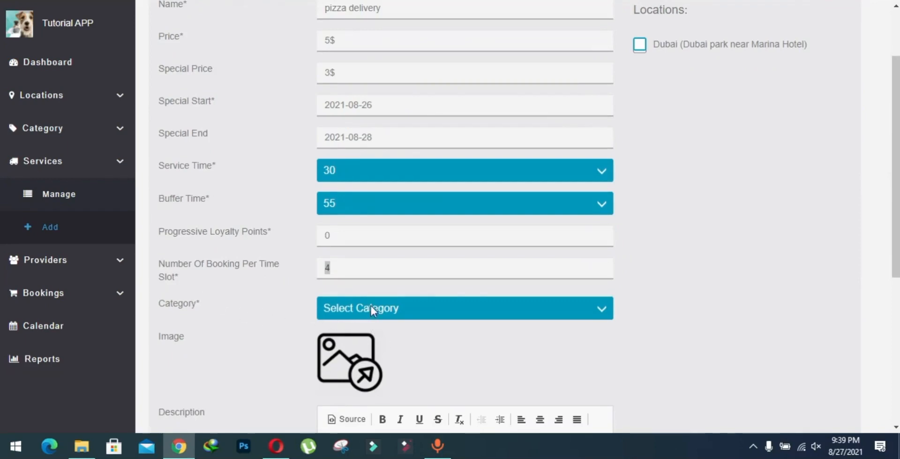
Assign the pizza delivery service to the Pizza category.
{"action": "left_click", "coordinate": [370, 310]}
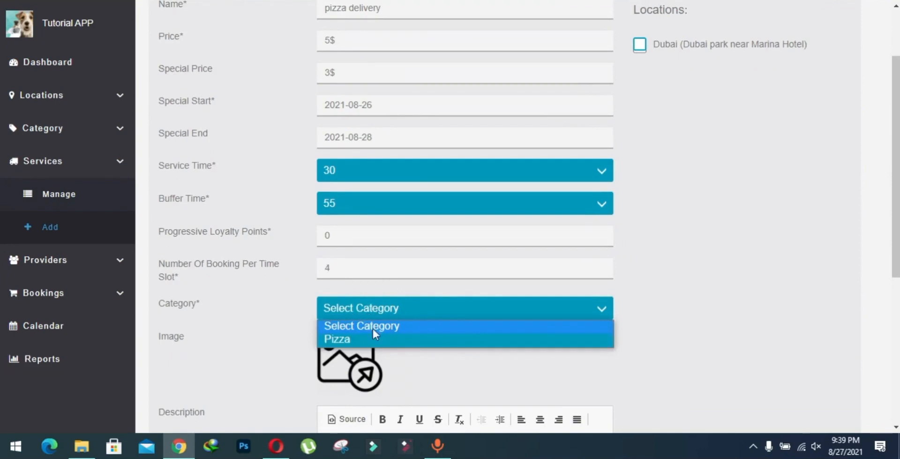
{"action": "left_click", "coordinate": [336, 340]}
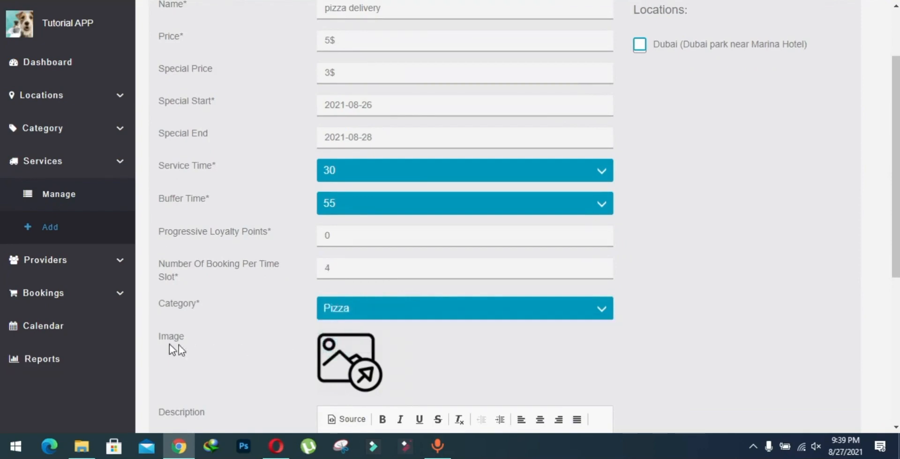
{"action": "scroll", "coordinate": [166, 349], "scroll_direction": "down", "scroll_amount": 2}
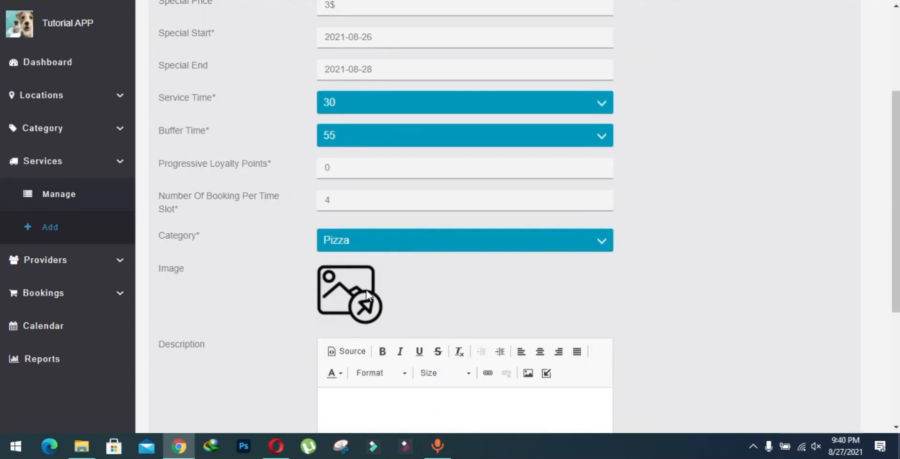
Mark the pizza delivery service as active and save it without an image or description.
{"action": "left_click", "coordinate": [344, 300]}
{"action": "left_click", "coordinate": [408, 246]}
{"action": "scroll", "coordinate": [631, 237], "scroll_direction": "down", "scroll_amount": 3}
{"action": "left_click", "coordinate": [386, 236]}
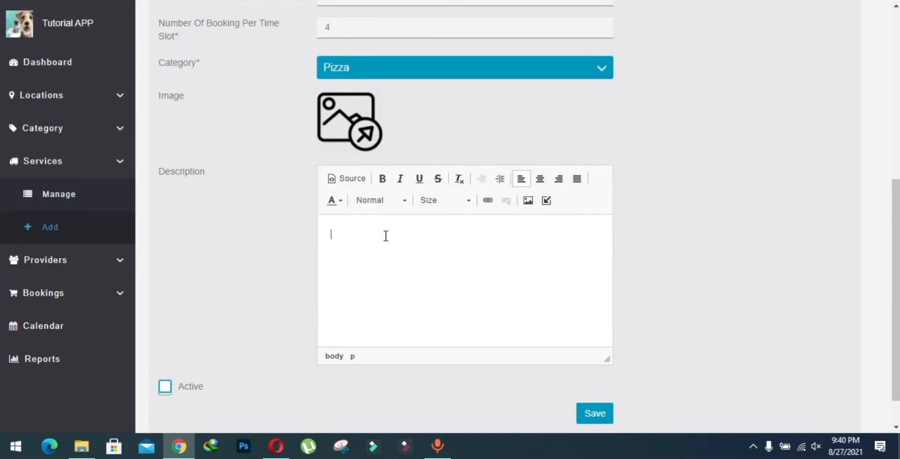
{"action": "scroll", "coordinate": [385, 236], "scroll_direction": "down", "scroll_amount": 1}
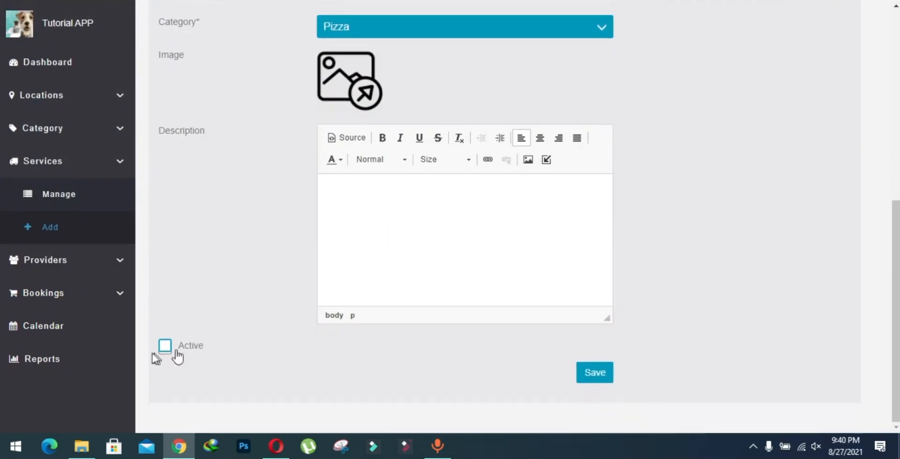
{"action": "scroll", "coordinate": [191, 287], "scroll_direction": "up", "scroll_amount": 8}
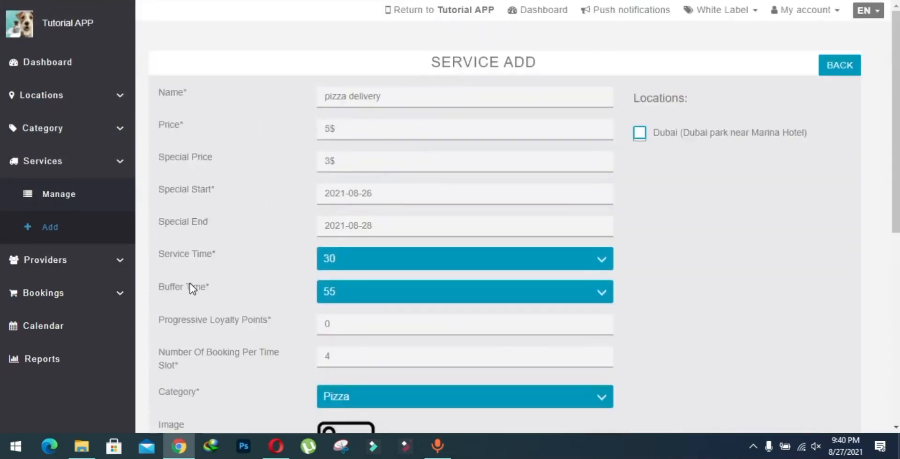
{"action": "scroll", "coordinate": [191, 287], "scroll_direction": "down", "scroll_amount": 4}
{"action": "scroll", "coordinate": [190, 283], "scroll_direction": "down", "scroll_amount": 4}
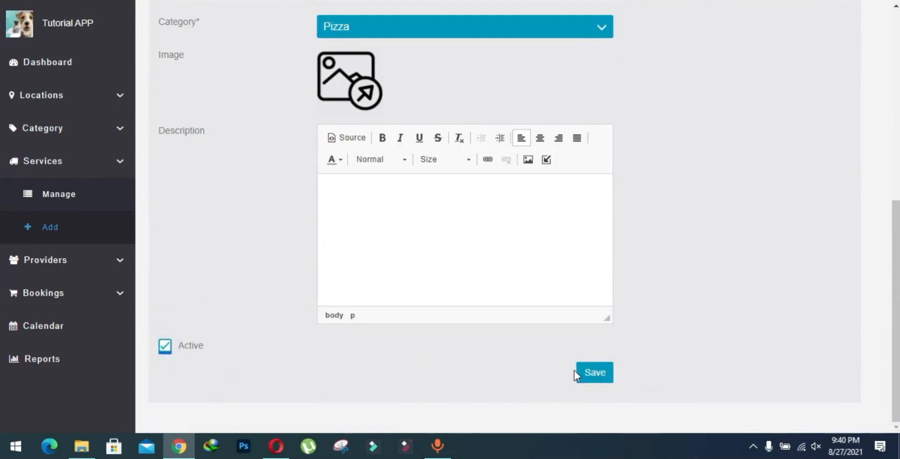
{"action": "left_click", "coordinate": [601, 376]}
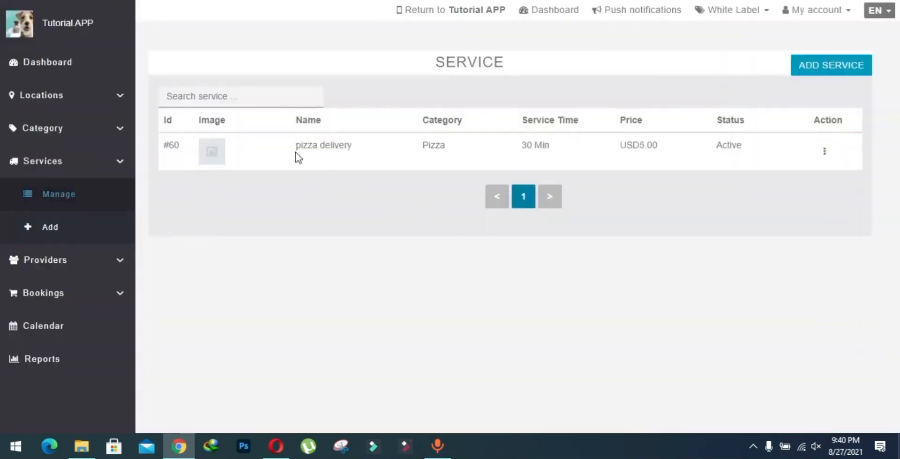
Check the pizza delivery entry in the service list and its available actions.
{"action": "left_click_drag", "start_coordinate": [296, 146], "coordinate": [349, 149]}
{"action": "left_click", "coordinate": [349, 149]}
{"action": "left_click", "coordinate": [824, 156]}
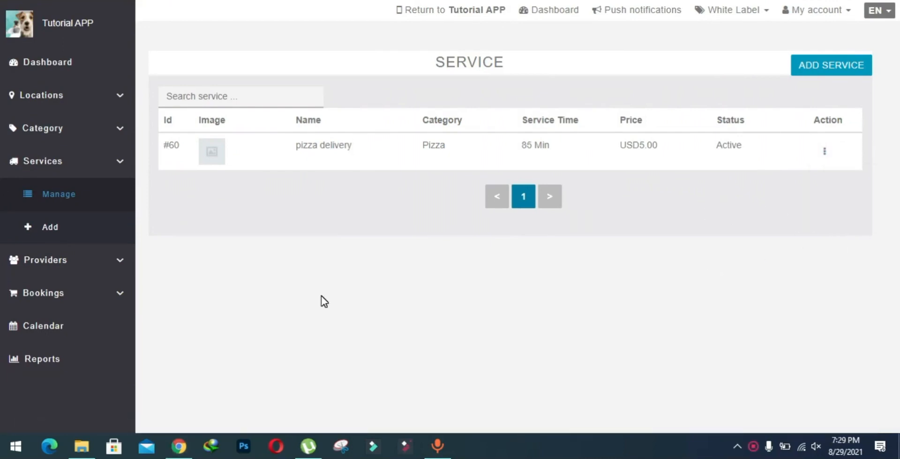
Open the providers list and review the existing provider's role, designation, email and status.
{"action": "left_click", "coordinate": [72, 268]}
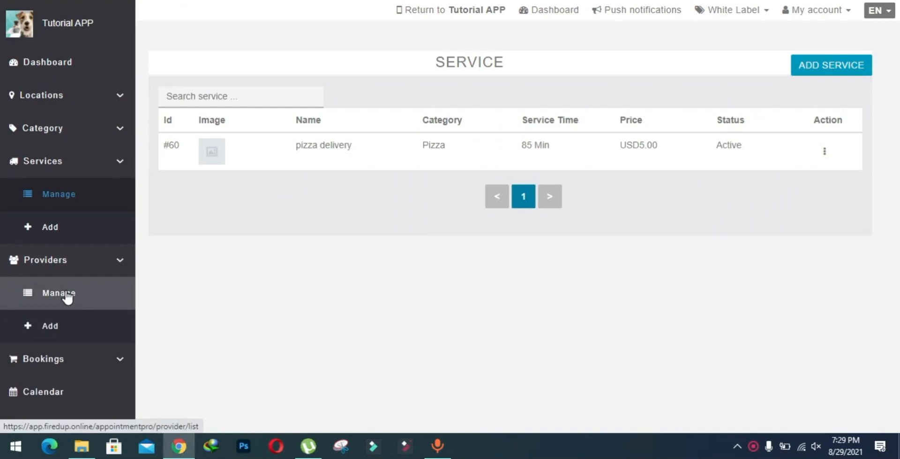
{"action": "left_click", "coordinate": [86, 290]}
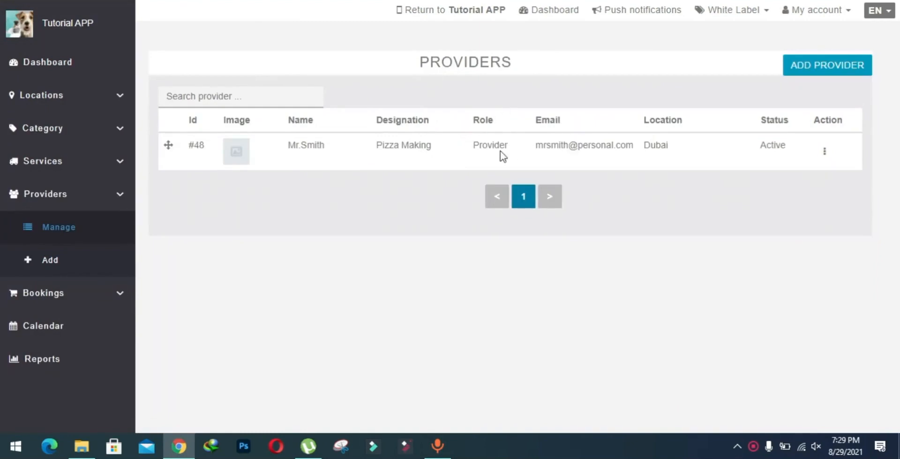
{"action": "left_click_drag", "start_coordinate": [475, 123], "coordinate": [497, 144]}
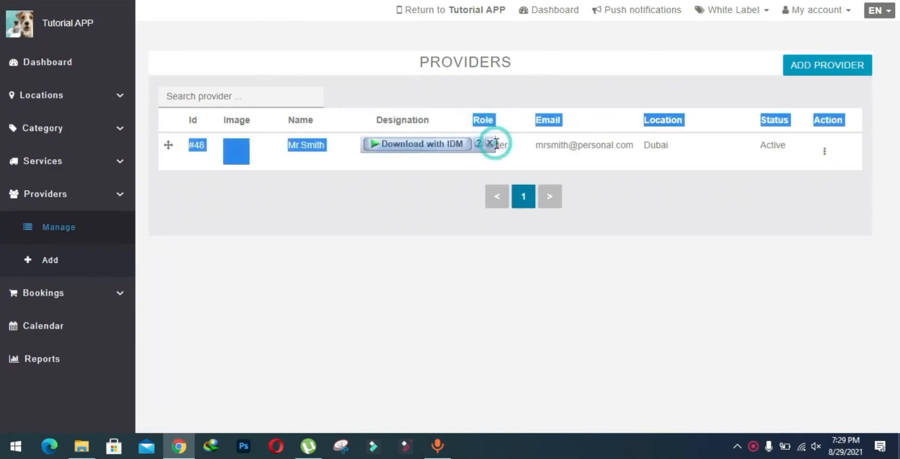
{"action": "left_click", "coordinate": [428, 178]}
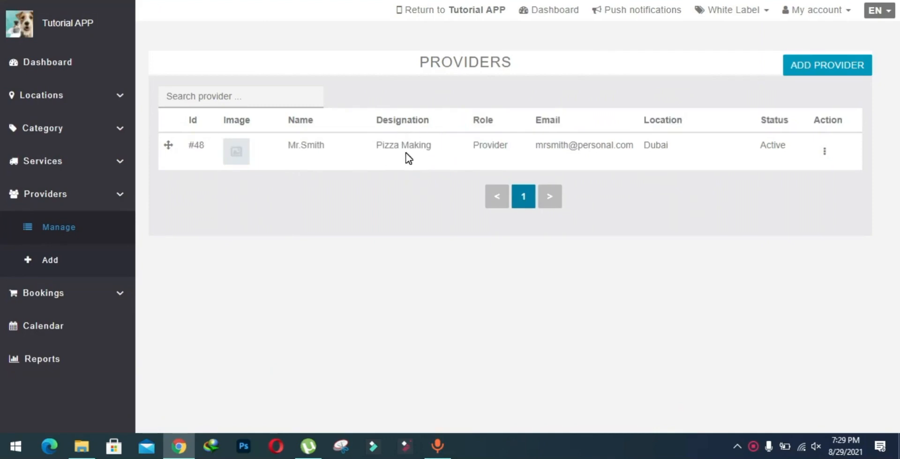
{"action": "left_click", "coordinate": [543, 147]}
{"action": "left_click_drag", "start_coordinate": [763, 148], "coordinate": [720, 160]}
Open the form for adding a provider in a new browser tab and switch to it.
{"action": "right_click", "coordinate": [55, 265]}
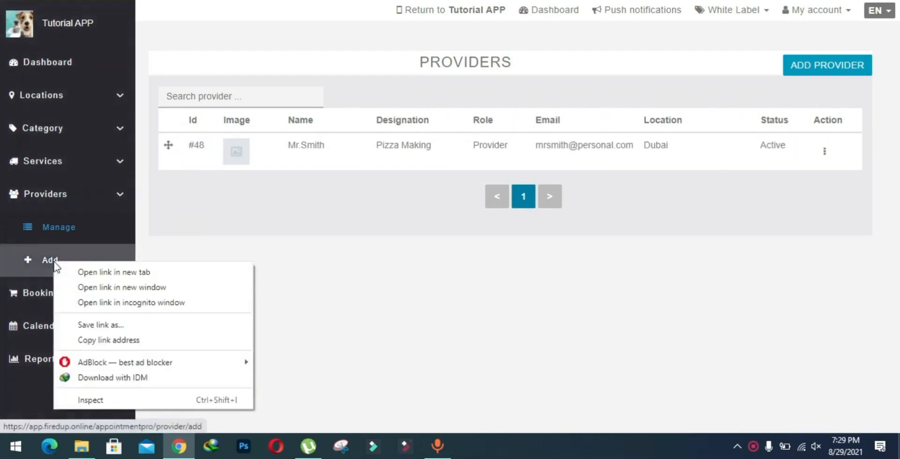
{"action": "left_click", "coordinate": [76, 271]}
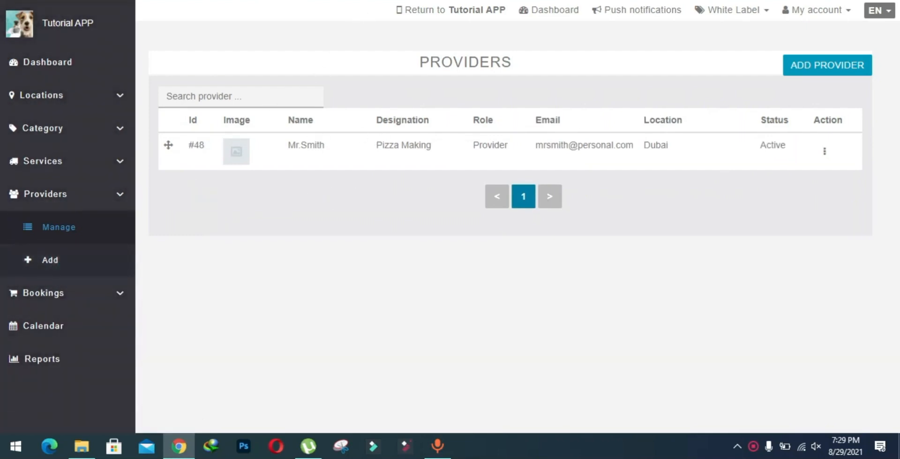
{"action": "left_click", "coordinate": [262, 1]}
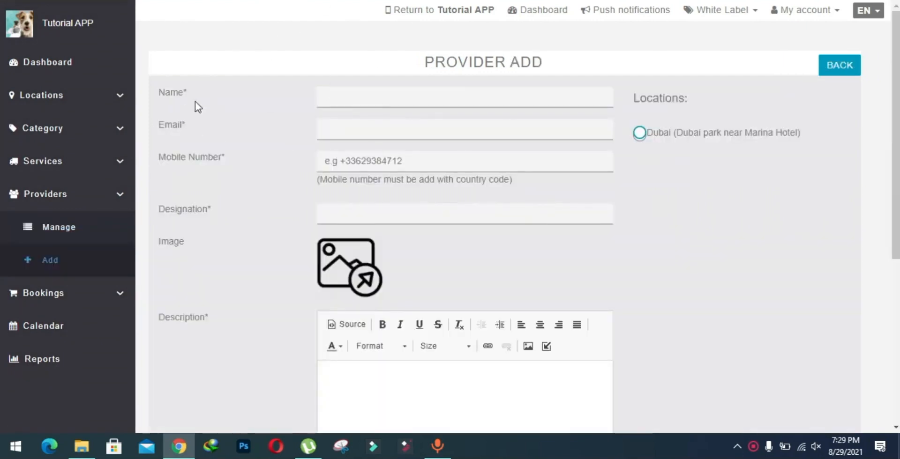
Examine the provider form's name, email, mobile number, designation, image and description fields.
{"action": "left_click", "coordinate": [381, 97]}
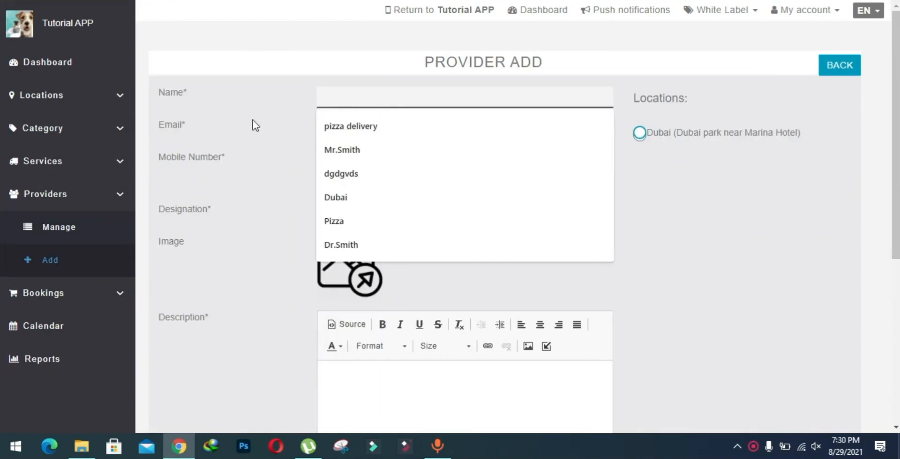
{"action": "left_click", "coordinate": [237, 122]}
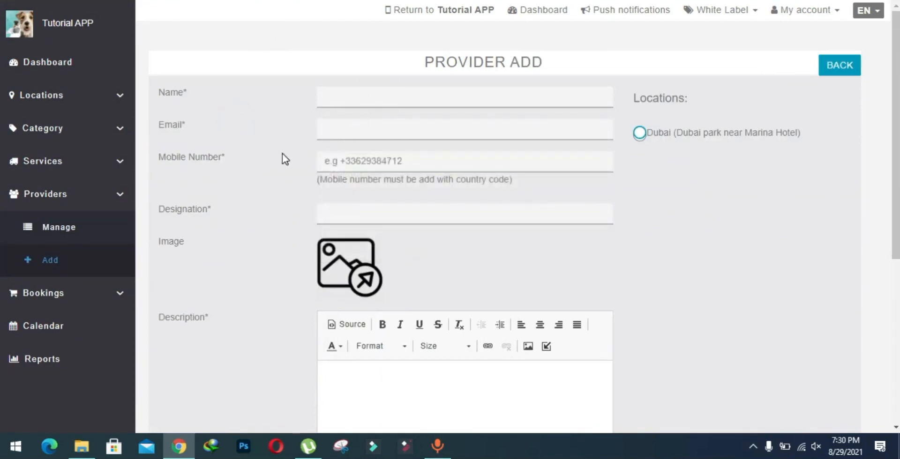
{"action": "scroll", "coordinate": [216, 229], "scroll_direction": "down", "scroll_amount": 1}
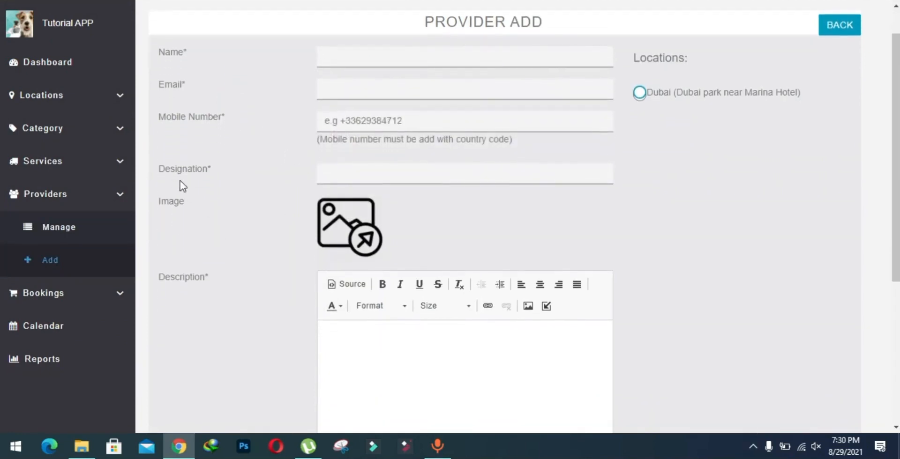
{"action": "left_click", "coordinate": [179, 177]}
{"action": "left_click", "coordinate": [225, 171]}
{"action": "scroll", "coordinate": [225, 171], "scroll_direction": "down", "scroll_amount": 1}
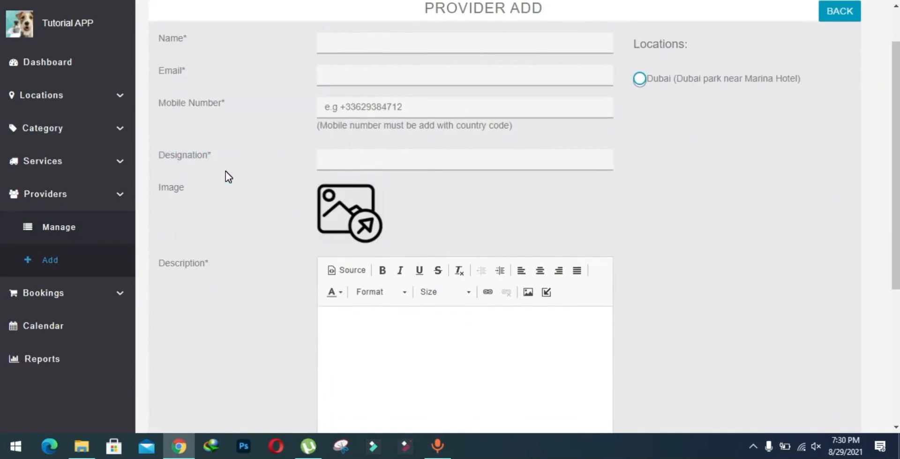
{"action": "scroll", "coordinate": [226, 176], "scroll_direction": "down", "scroll_amount": 1}
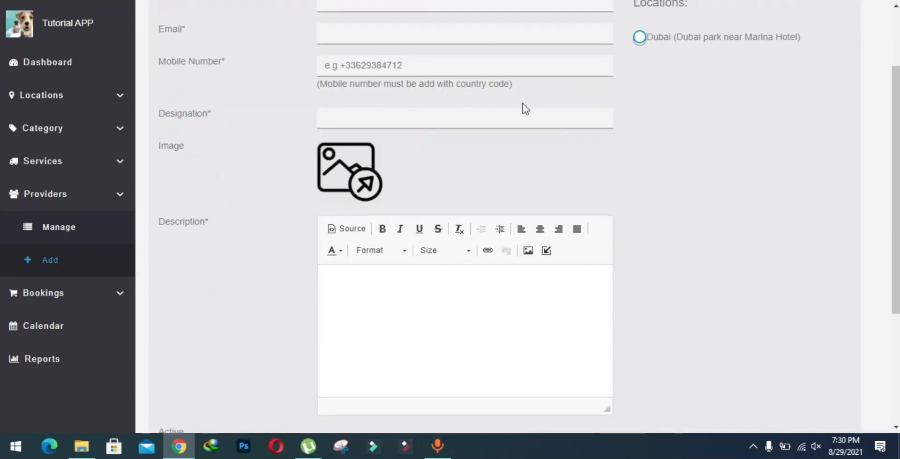
{"action": "scroll", "coordinate": [450, 181], "scroll_direction": "down", "scroll_amount": 2}
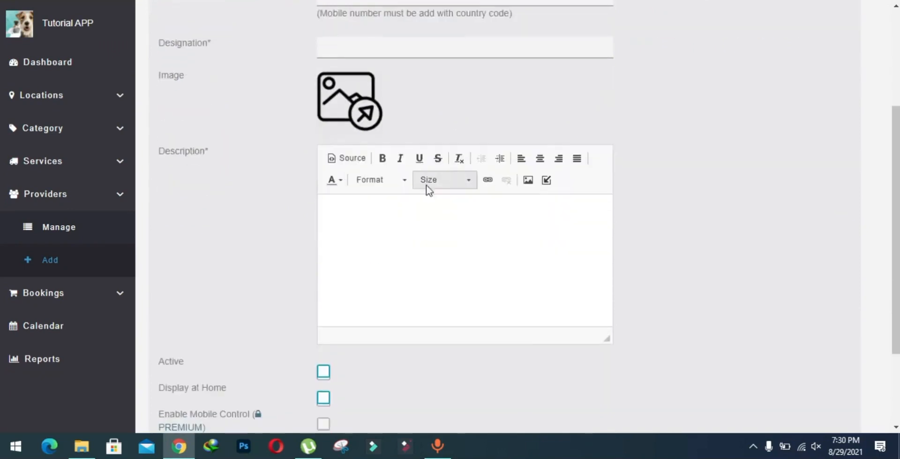
{"action": "left_click", "coordinate": [346, 218]}
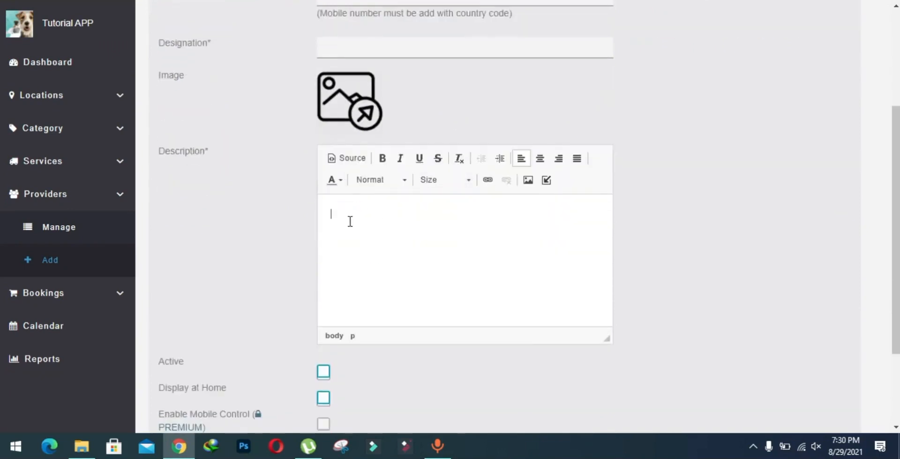
Enable Active and Display at Home for the new provider and set the role to Provider.
{"action": "scroll", "coordinate": [255, 195], "scroll_direction": "down", "scroll_amount": 3}
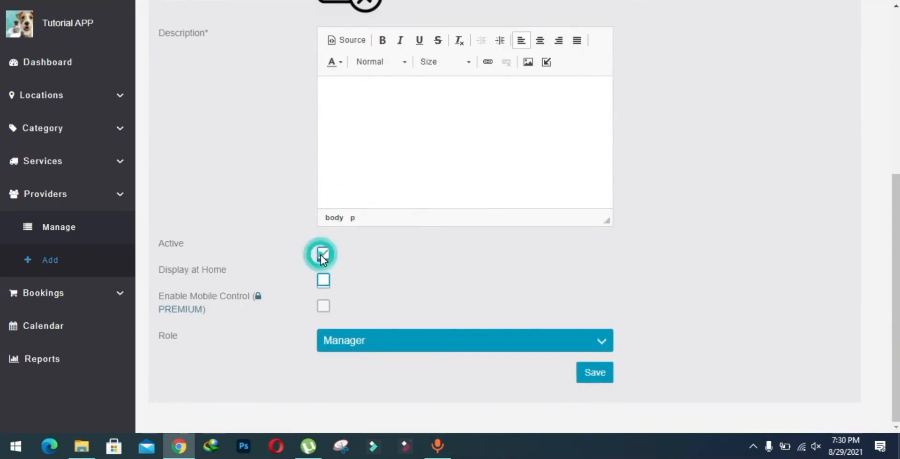
{"action": "scroll", "coordinate": [346, 162], "scroll_direction": "up", "scroll_amount": 5}
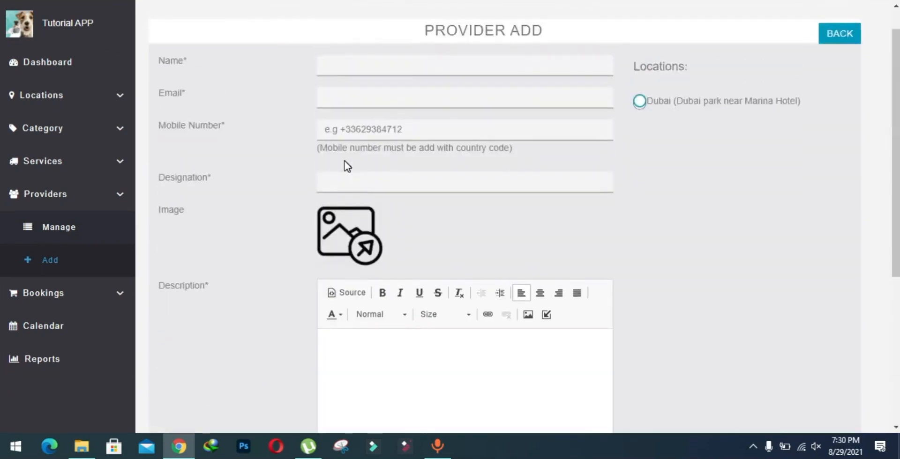
{"action": "scroll", "coordinate": [344, 161], "scroll_direction": "down", "scroll_amount": 5}
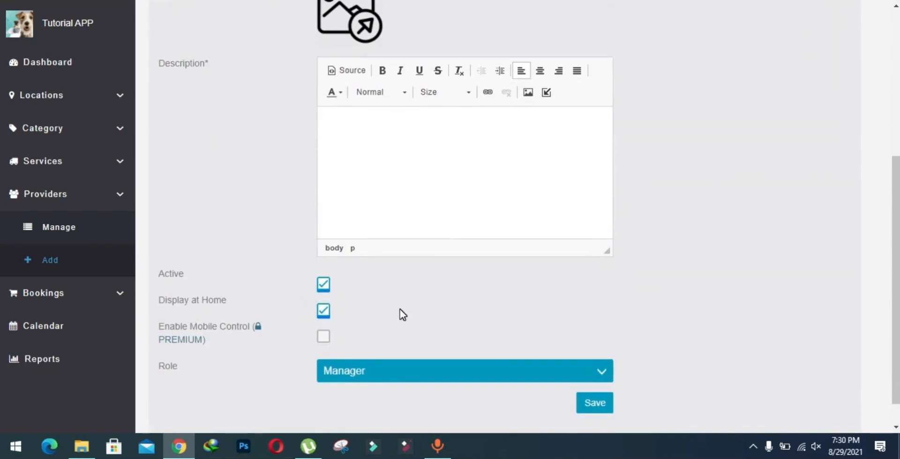
{"action": "scroll", "coordinate": [402, 314], "scroll_direction": "up", "scroll_amount": 5}
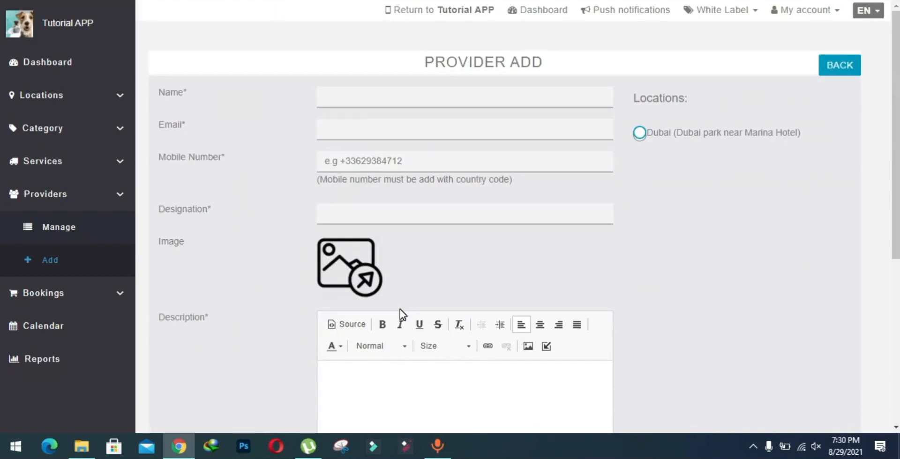
{"action": "scroll", "coordinate": [400, 309], "scroll_direction": "down", "scroll_amount": 6}
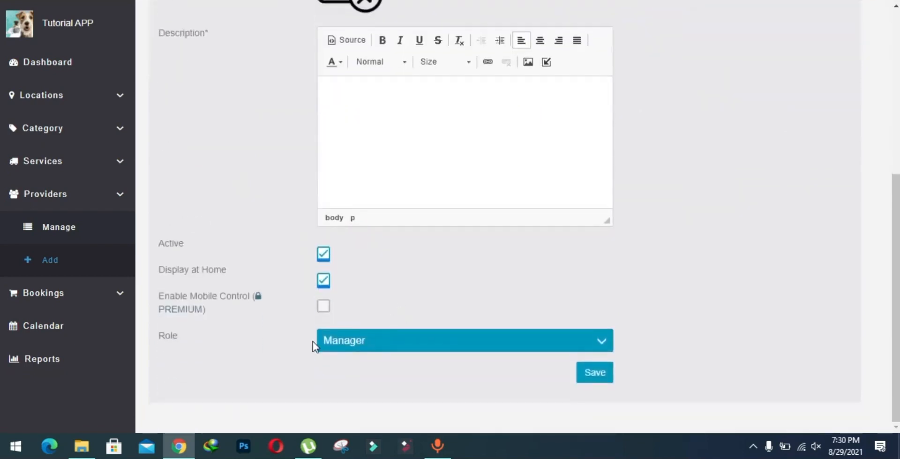
{"action": "left_click", "coordinate": [364, 342]}
{"action": "left_click", "coordinate": [376, 372]}
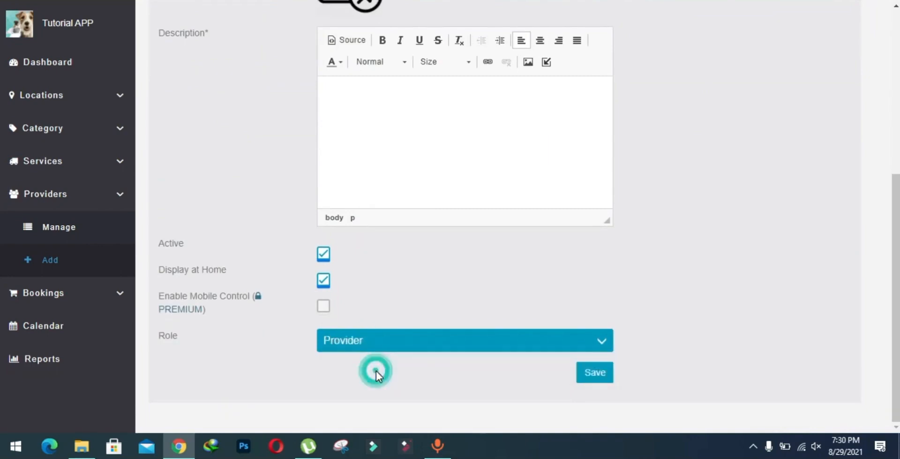
Assign the new provider to the Dubai location in the provider form.
{"action": "scroll", "coordinate": [513, 213], "scroll_direction": "up", "scroll_amount": 4}
{"action": "scroll", "coordinate": [513, 213], "scroll_direction": "up", "scroll_amount": 2}
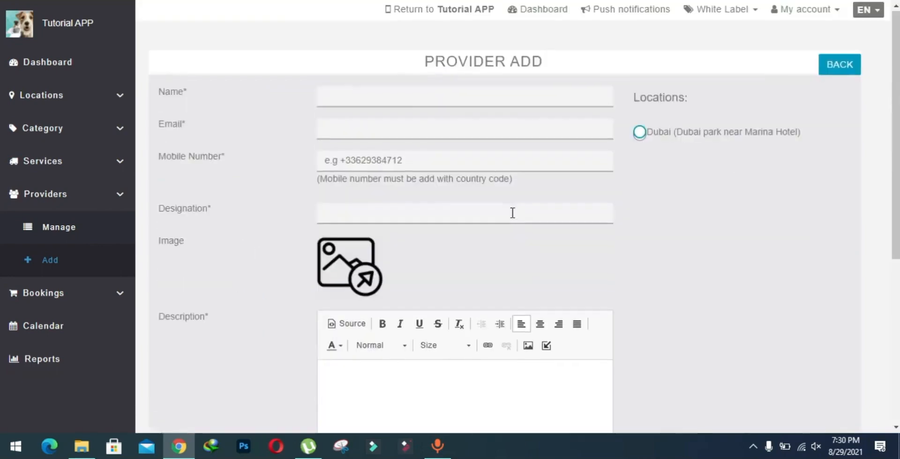
{"action": "left_click", "coordinate": [640, 131]}
{"action": "scroll", "coordinate": [664, 225], "scroll_direction": "down", "scroll_amount": 6}
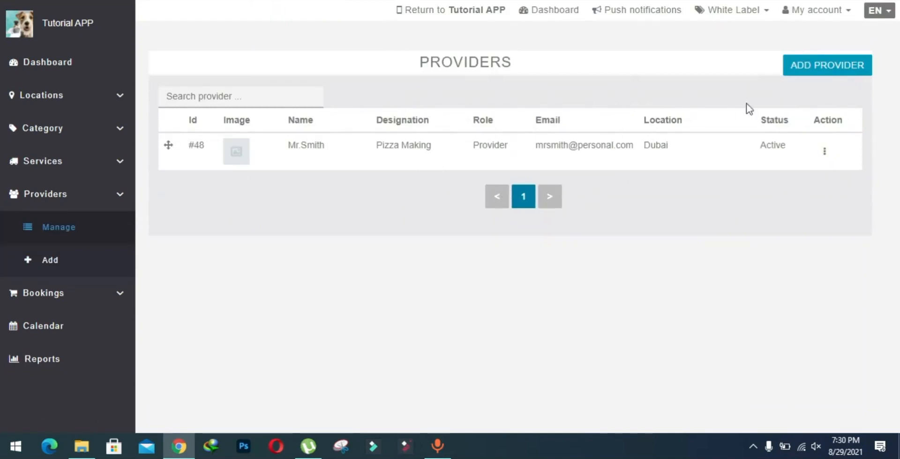
Open the business days page of the existing Pizza Making provider and examine the weekly working hours.
{"action": "left_click", "coordinate": [825, 151]}
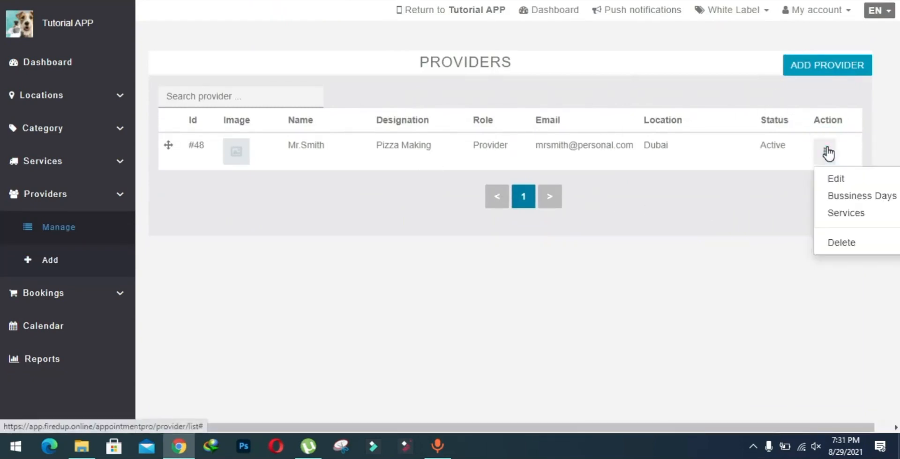
{"action": "left_click", "coordinate": [863, 200]}
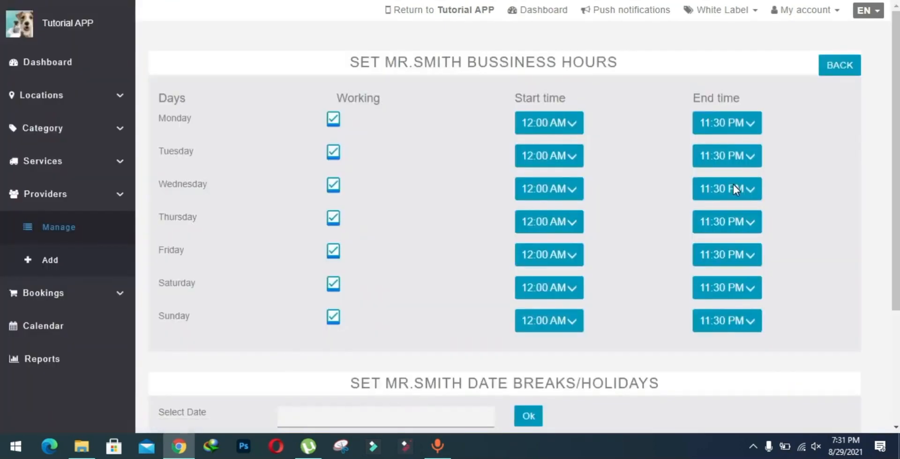
{"action": "scroll", "coordinate": [407, 155], "scroll_direction": "down", "scroll_amount": 1}
{"action": "scroll", "coordinate": [241, 108], "scroll_direction": "up", "scroll_amount": 1}
{"action": "scroll", "coordinate": [234, 282], "scroll_direction": "down", "scroll_amount": 2}
{"action": "scroll", "coordinate": [237, 282], "scroll_direction": "up", "scroll_amount": 2}
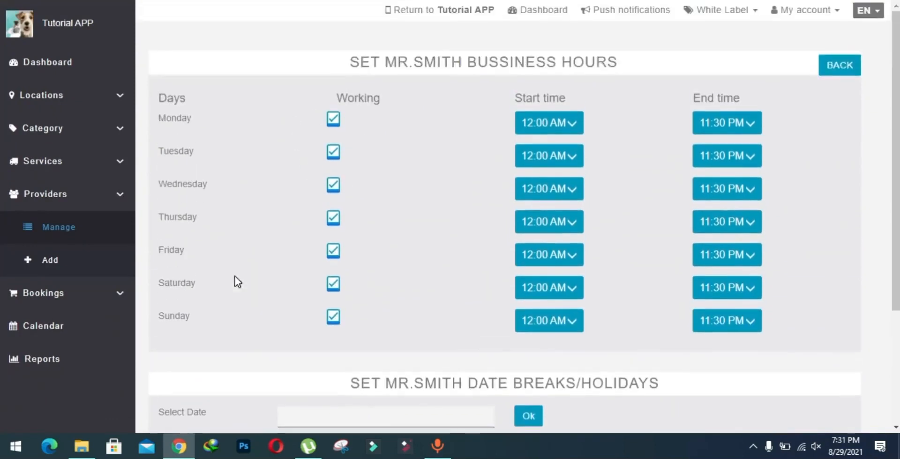
Inspect Monday's start time choices, the holiday date picker and the day breaks section of the provider's schedule.
{"action": "left_click", "coordinate": [575, 125]}
{"action": "left_click", "coordinate": [610, 125]}
{"action": "scroll", "coordinate": [609, 125], "scroll_direction": "down", "scroll_amount": 3}
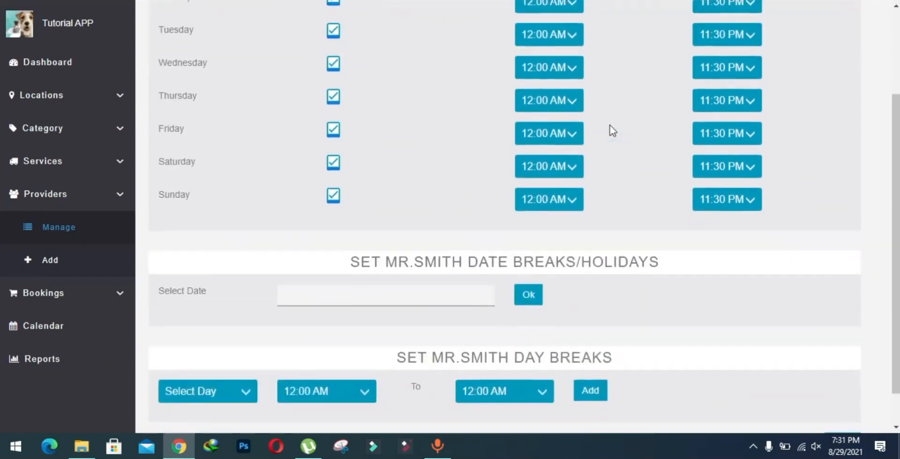
{"action": "scroll", "coordinate": [612, 130], "scroll_direction": "down", "scroll_amount": 1}
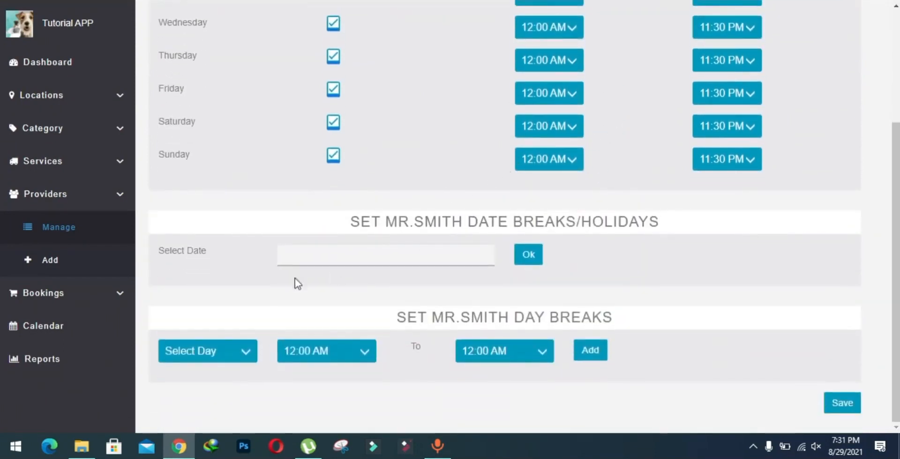
{"action": "left_click", "coordinate": [300, 259]}
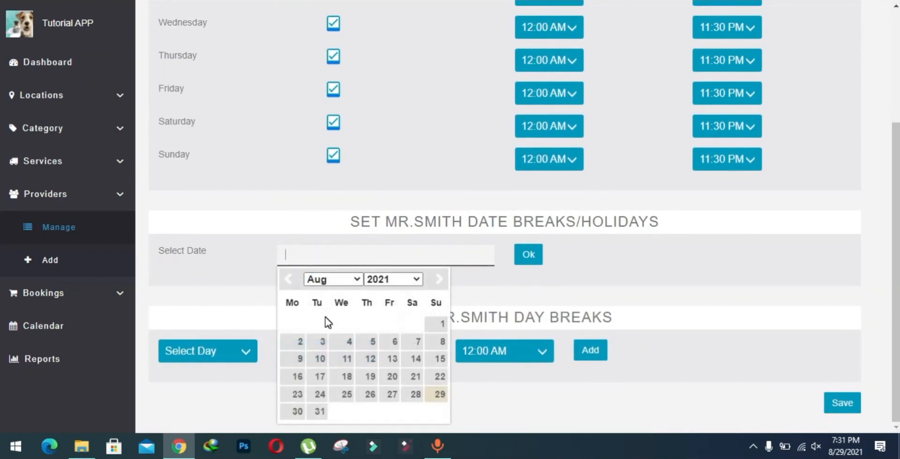
{"action": "left_click", "coordinate": [298, 233]}
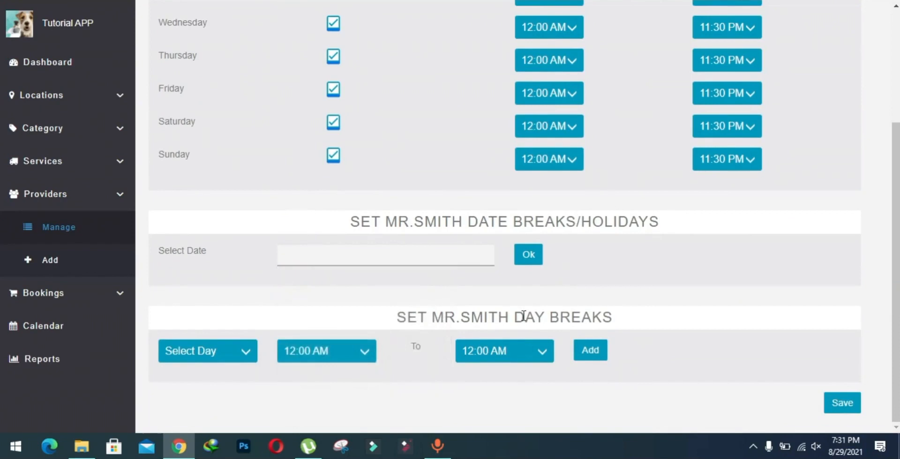
Try Saturday as the day for the provider's day breaks and look through the other selectable days.
{"action": "left_click_drag", "start_coordinate": [489, 313], "coordinate": [585, 313]}
{"action": "left_click", "coordinate": [584, 314]}
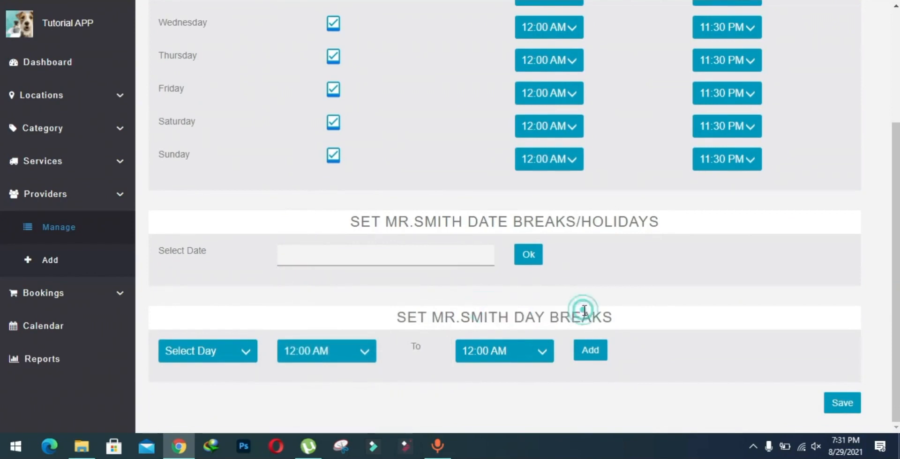
{"action": "left_click", "coordinate": [241, 354]}
{"action": "left_click", "coordinate": [220, 318]}
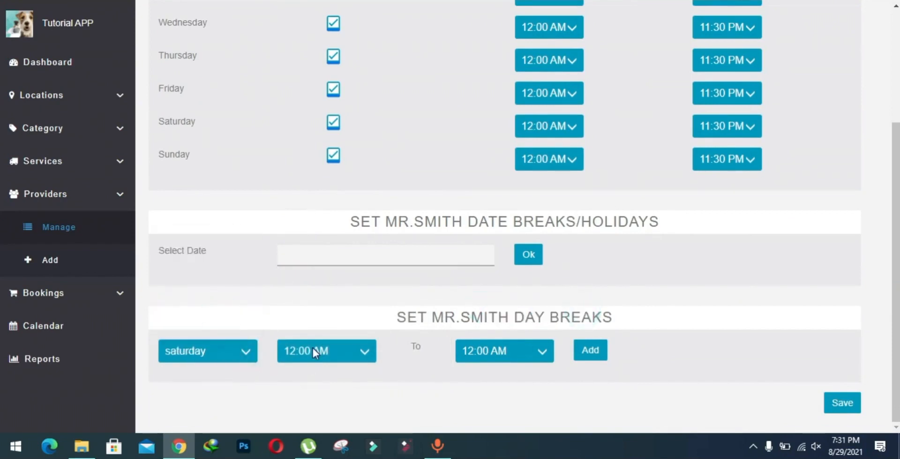
{"action": "left_click", "coordinate": [224, 351]}
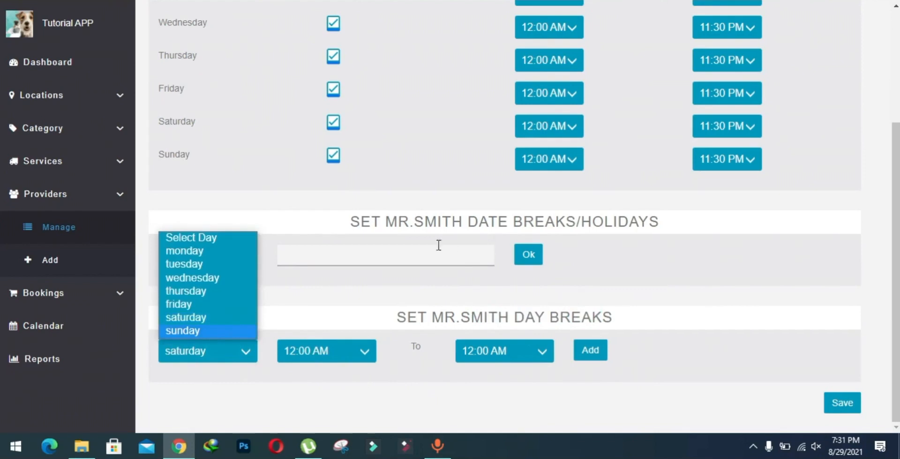
{"action": "left_click", "coordinate": [429, 248]}
{"action": "scroll", "coordinate": [431, 251], "scroll_direction": "up", "scroll_amount": 4}
Return to the provider list, open the Pizza Making provider's services and save them with pizza delivery enabled.
{"action": "left_click", "coordinate": [852, 61]}
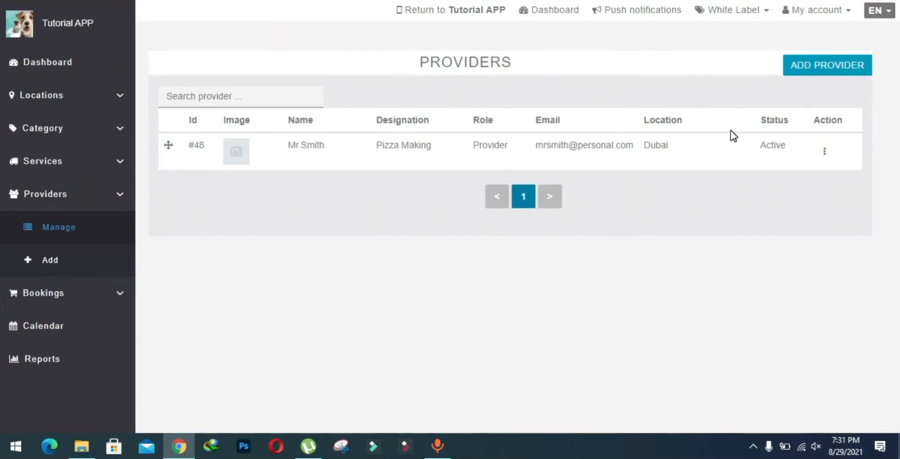
{"action": "left_click", "coordinate": [820, 158]}
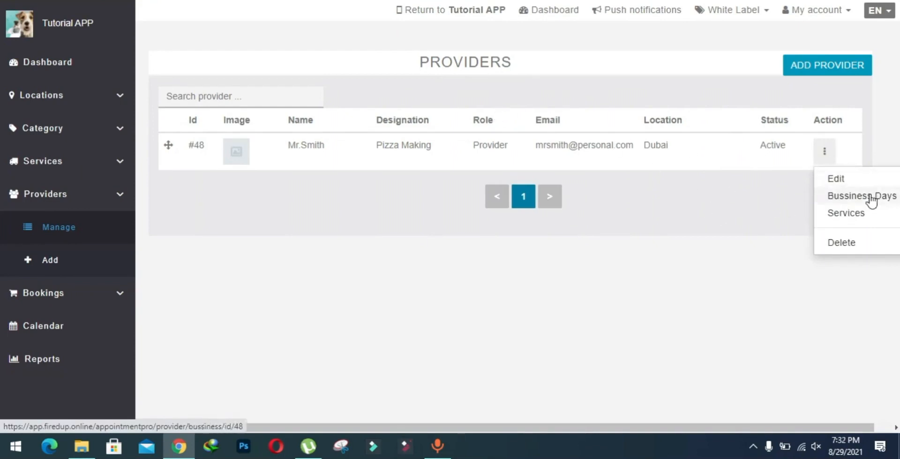
{"action": "left_click", "coordinate": [846, 217]}
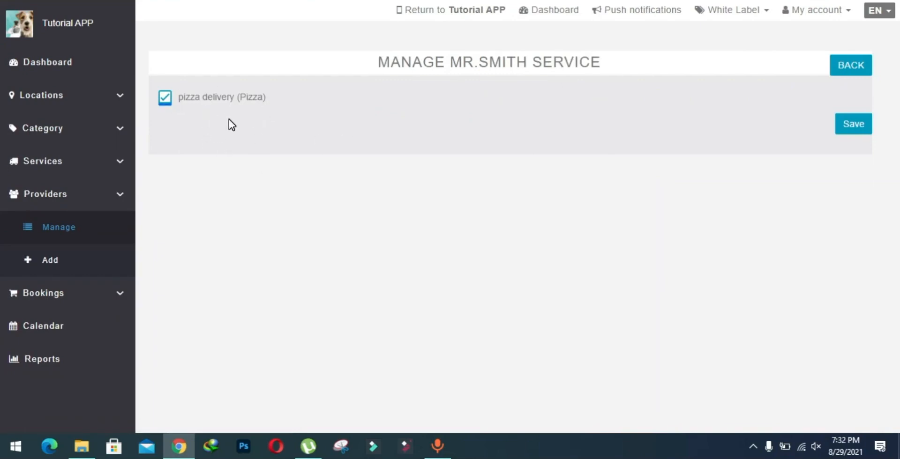
{"action": "left_click", "coordinate": [852, 125]}
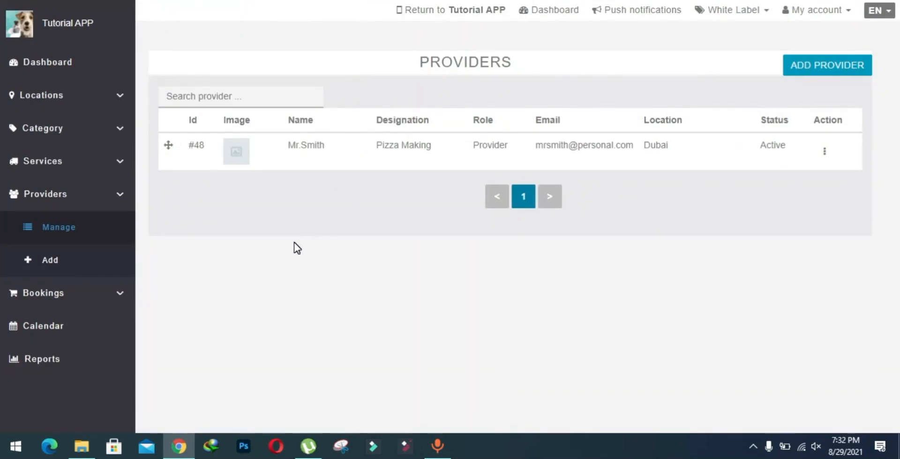
Open the list of all bookings and check the existing pizza delivery appointment's details and status.
{"action": "left_click", "coordinate": [114, 304]}
{"action": "scroll", "coordinate": [113, 305], "scroll_direction": "down", "scroll_amount": 2}
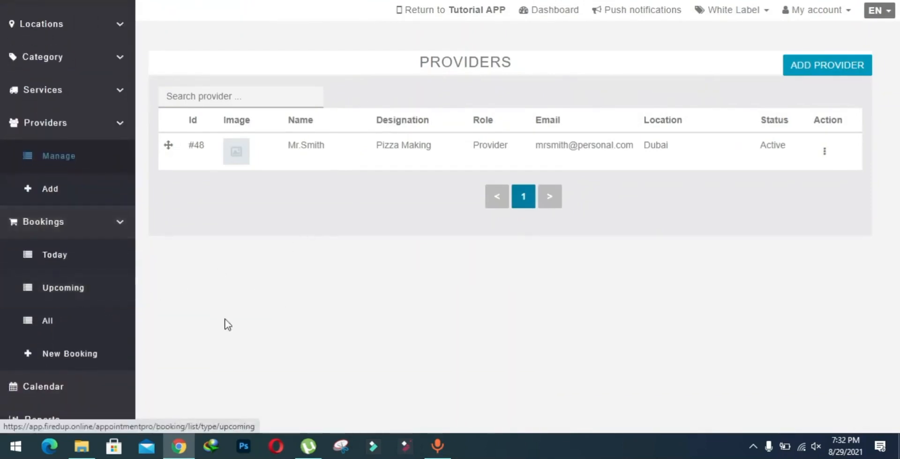
{"action": "left_click", "coordinate": [55, 264]}
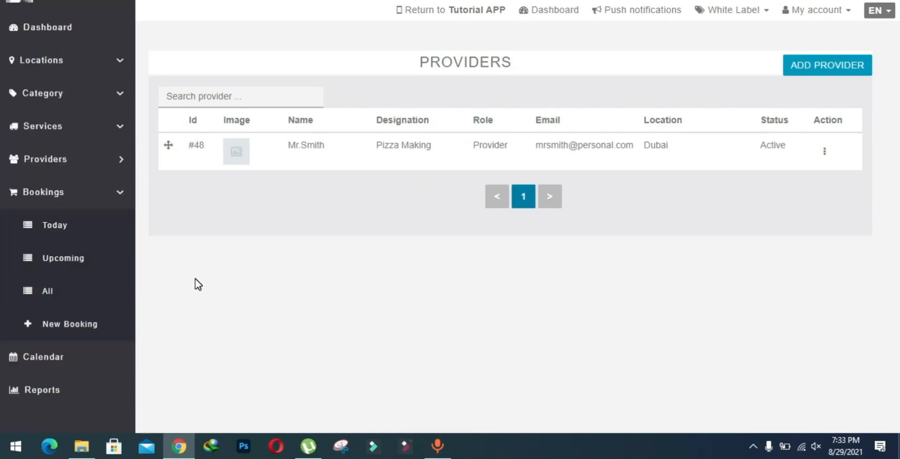
{"action": "left_click", "coordinate": [68, 300]}
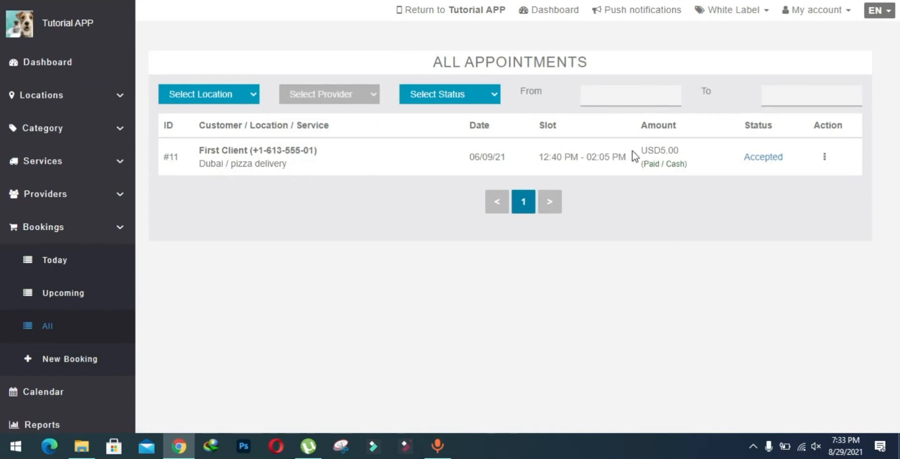
{"action": "left_click_drag", "start_coordinate": [740, 156], "coordinate": [783, 158]}
Start a new booking for the pizza delivery service at the Dubai location with the available provider, and check its service time.
{"action": "left_click", "coordinate": [82, 368]}
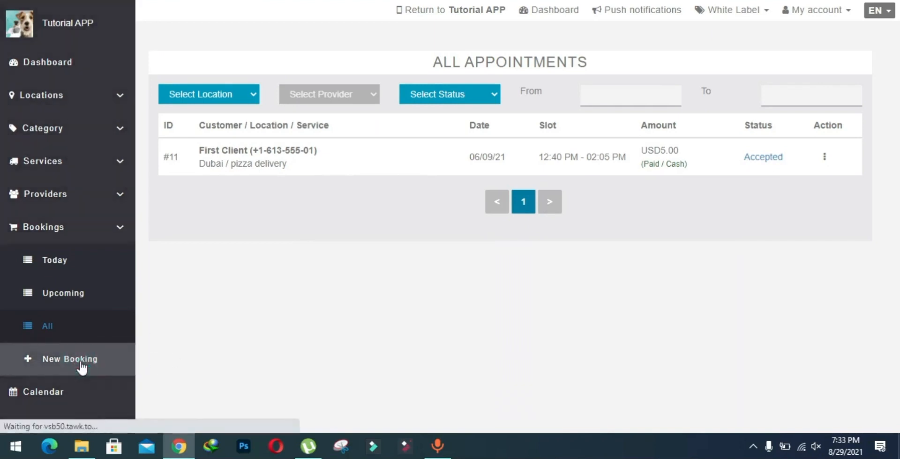
{"action": "scroll", "coordinate": [598, 146], "scroll_direction": "down", "scroll_amount": 1}
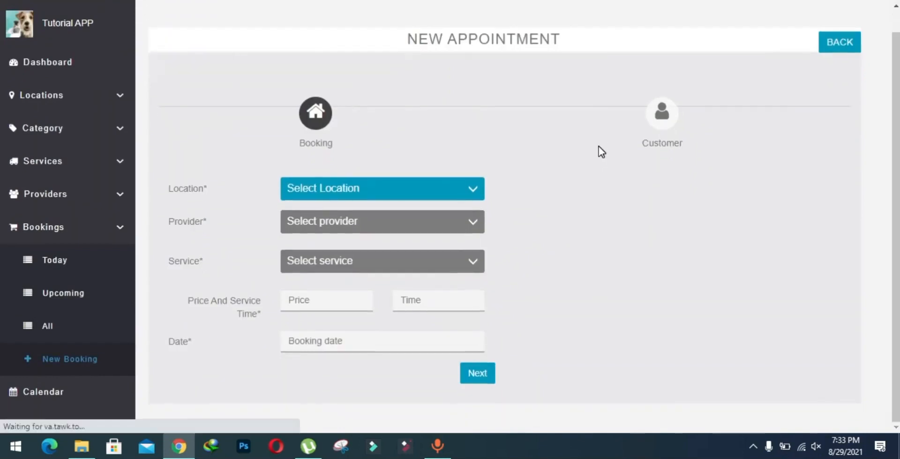
{"action": "left_click", "coordinate": [353, 197]}
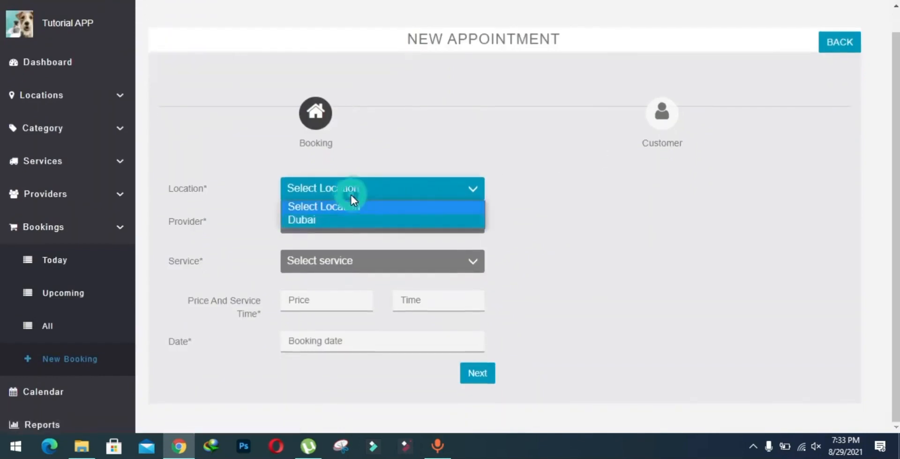
{"action": "left_click", "coordinate": [313, 218]}
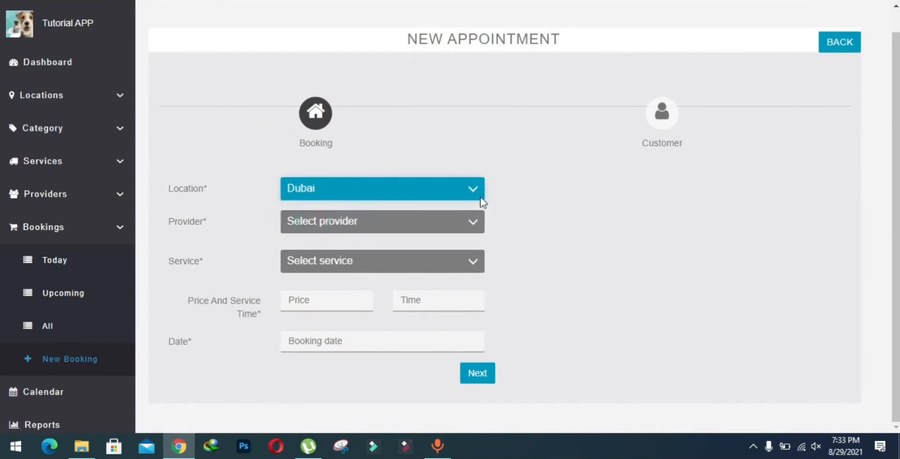
{"action": "left_click", "coordinate": [404, 221]}
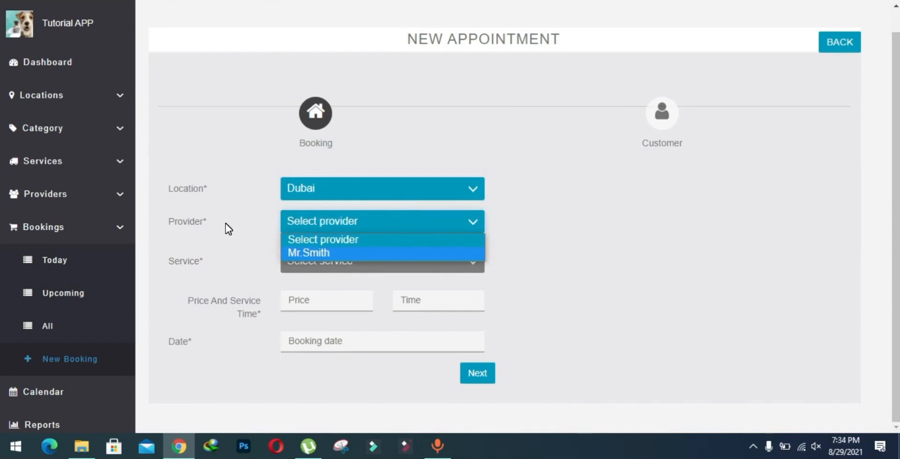
{"action": "left_click", "coordinate": [293, 253]}
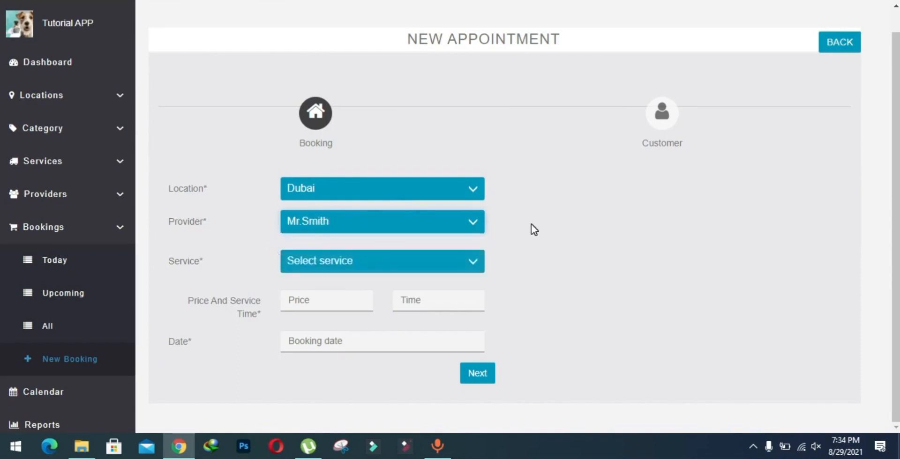
{"action": "left_click", "coordinate": [436, 261]}
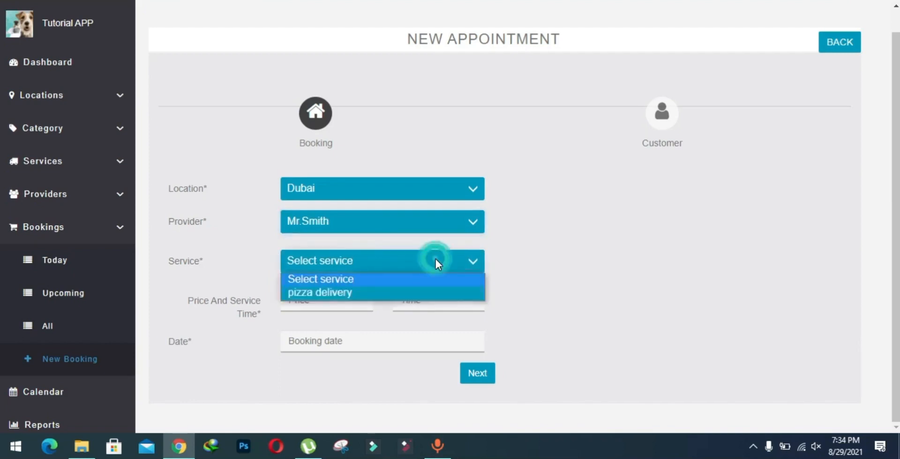
{"action": "left_click", "coordinate": [349, 293]}
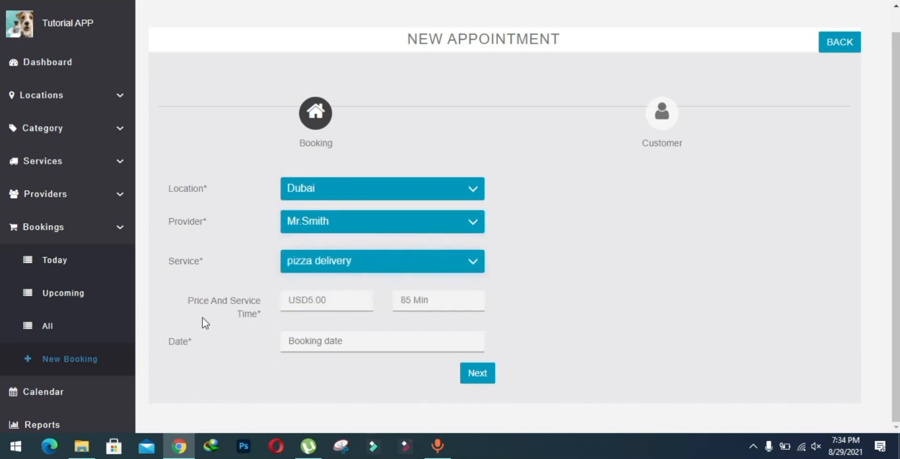
{"action": "left_click_drag", "start_coordinate": [424, 300], "coordinate": [389, 300]}
{"action": "left_click", "coordinate": [426, 301]}
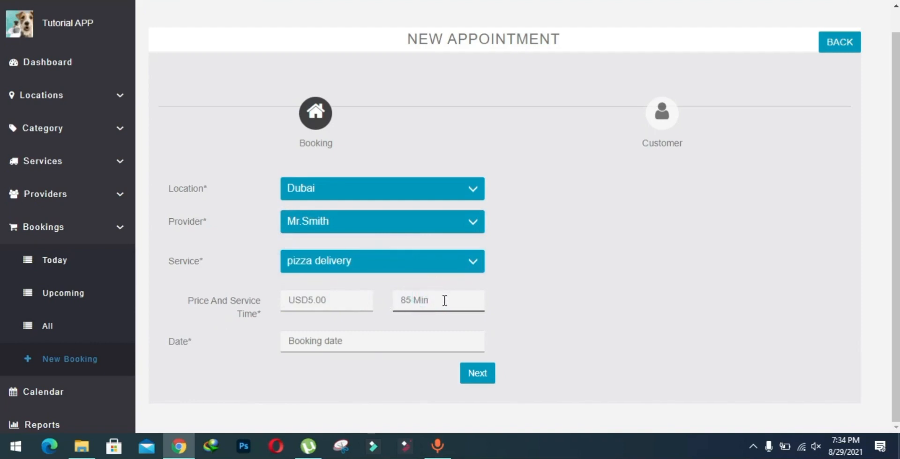
Set the booking date to 09/06/2021, choose the 10:20 AM time slot and continue to the customer details.
{"action": "left_click", "coordinate": [236, 338]}
{"action": "left_click", "coordinate": [305, 343]}
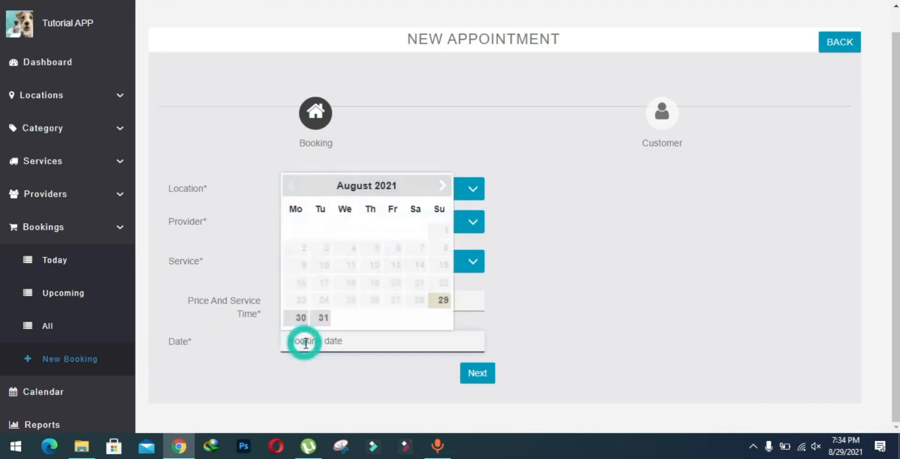
{"action": "left_click", "coordinate": [442, 190]}
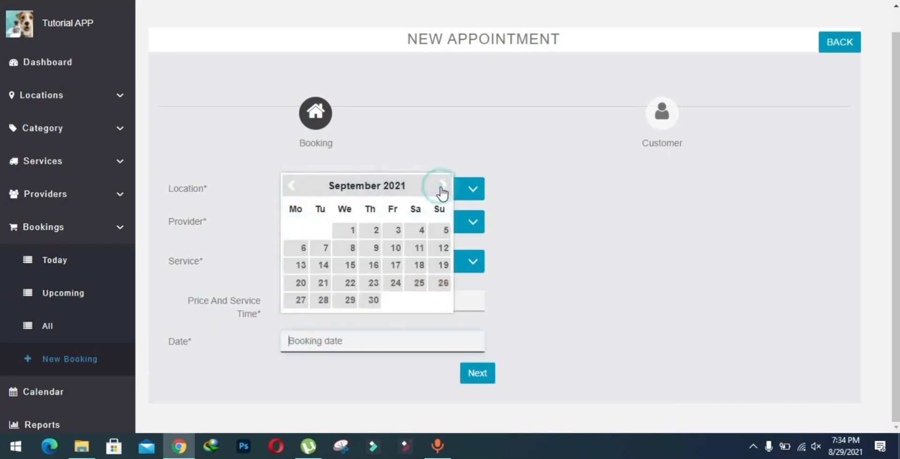
{"action": "left_click", "coordinate": [297, 253]}
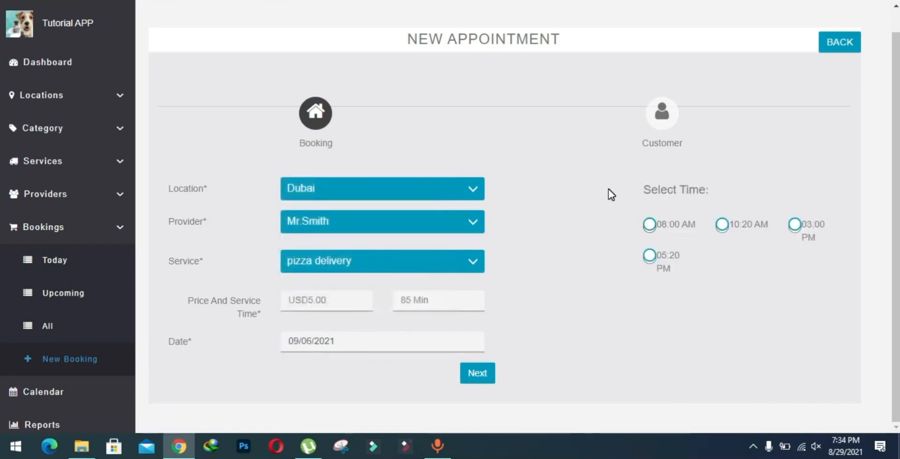
{"action": "left_click", "coordinate": [649, 224]}
{"action": "left_click", "coordinate": [724, 225]}
{"action": "left_click", "coordinate": [484, 375]}
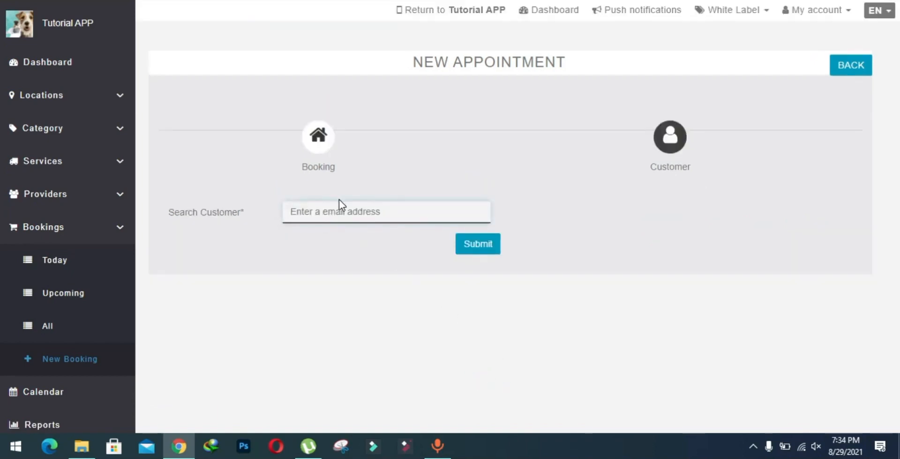
Enter the customer's e-mail address, first name, last name and mobile number, and submit the new appointment.
{"action": "key", "text": "ctrl+v"}
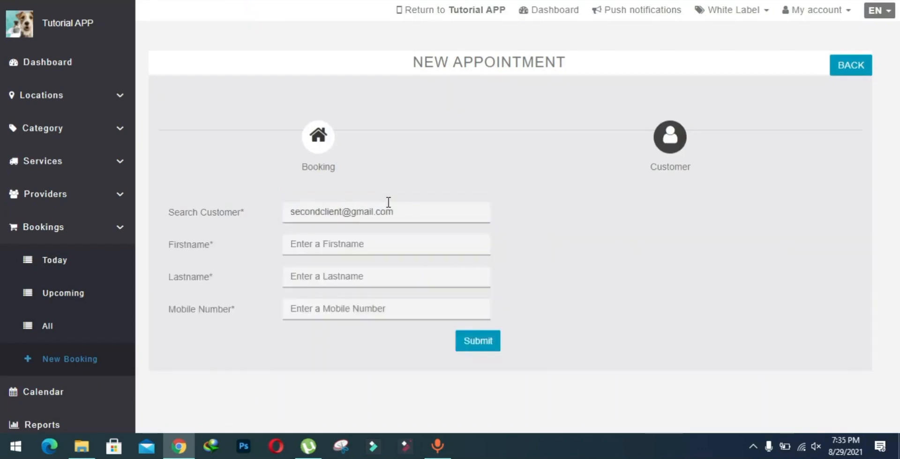
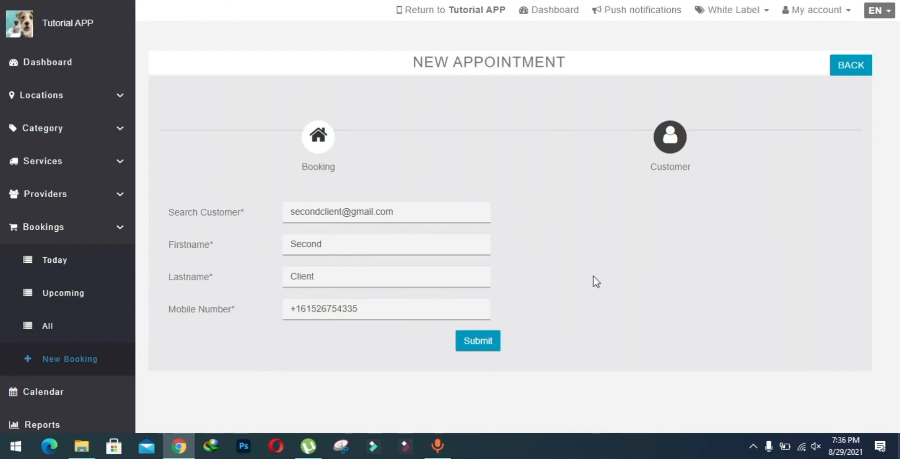
{"action": "left_click", "coordinate": [484, 343]}
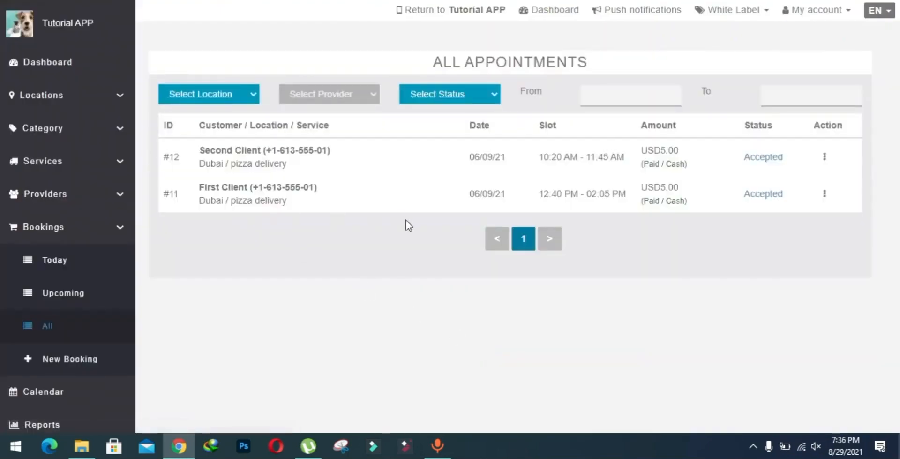
Examine the new appointment's customer, time slot, payment and status in the bookings list, and view its available actions.
{"action": "double_click", "coordinate": [196, 149]}
{"action": "left_click_drag", "start_coordinate": [538, 158], "coordinate": [626, 157]}
{"action": "left_click", "coordinate": [625, 158]}
{"action": "left_click_drag", "start_coordinate": [685, 165], "coordinate": [645, 170]}
{"action": "left_click", "coordinate": [645, 170]}
{"action": "double_click", "coordinate": [750, 157]}
{"action": "left_click", "coordinate": [798, 155]}
{"action": "left_click", "coordinate": [824, 156]}
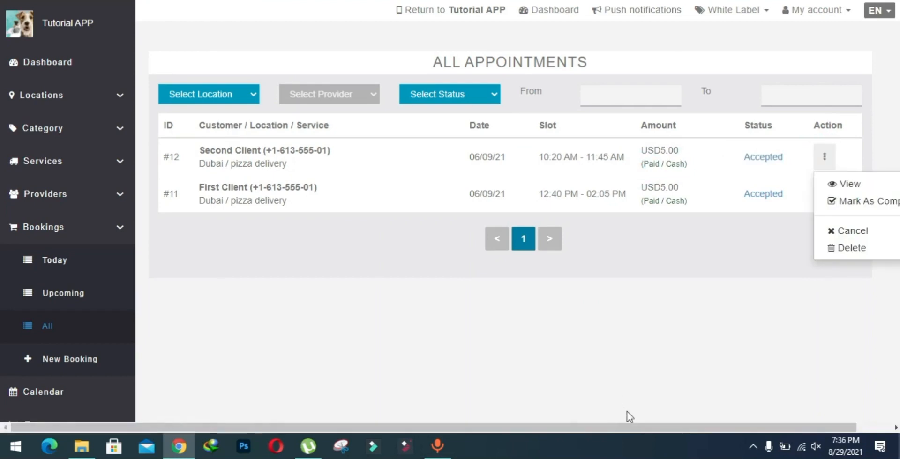
{"action": "left_click_drag", "start_coordinate": [634, 427], "coordinate": [733, 421]}
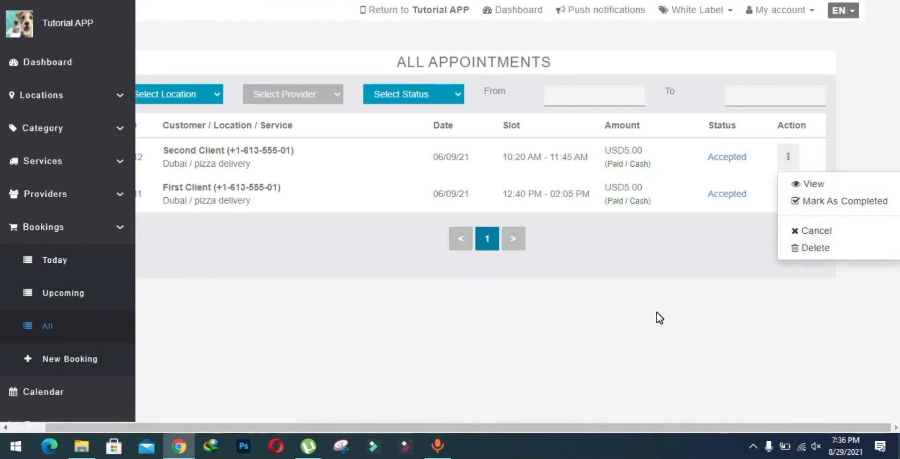
{"action": "scroll", "coordinate": [379, 289], "scroll_direction": "left", "scroll_amount": 2}
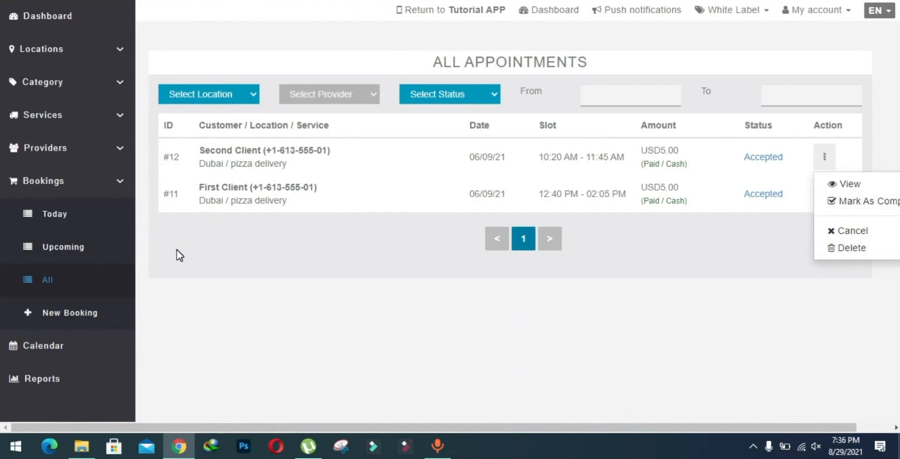
Open the booking calendar for the Dubai location in the 3 Next Days view and check the provider listed under each day.
{"action": "left_click", "coordinate": [111, 194]}
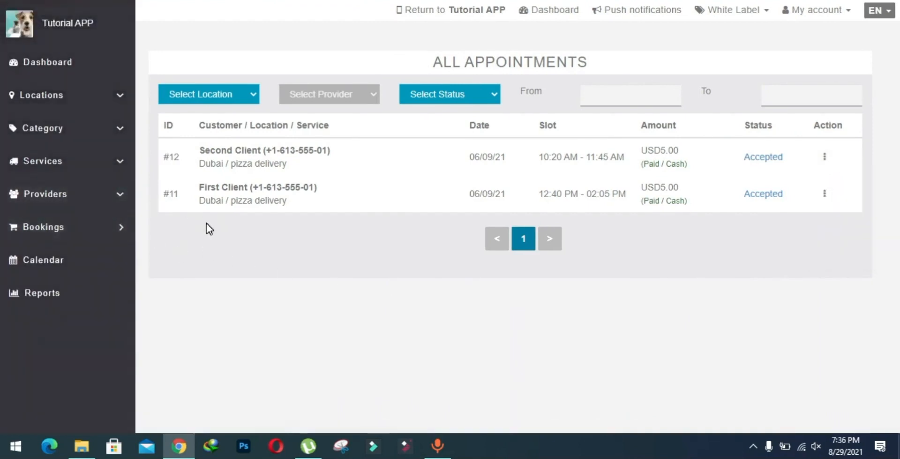
{"action": "left_click", "coordinate": [72, 275]}
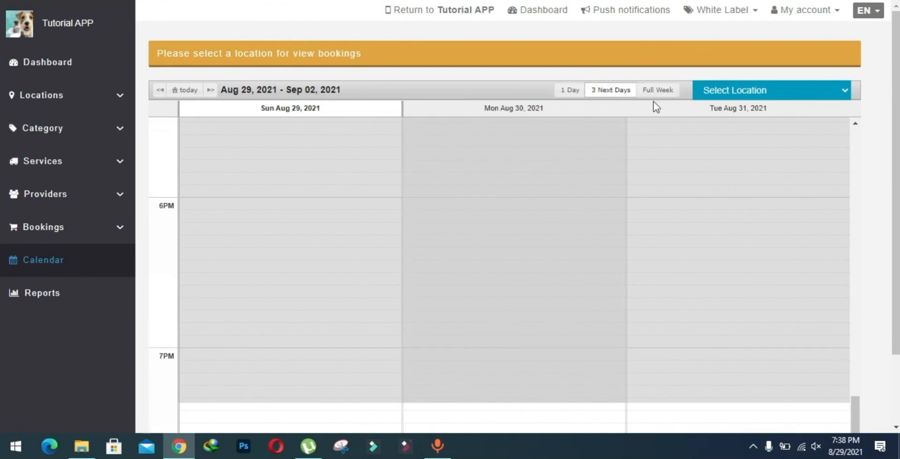
{"action": "left_click", "coordinate": [745, 89]}
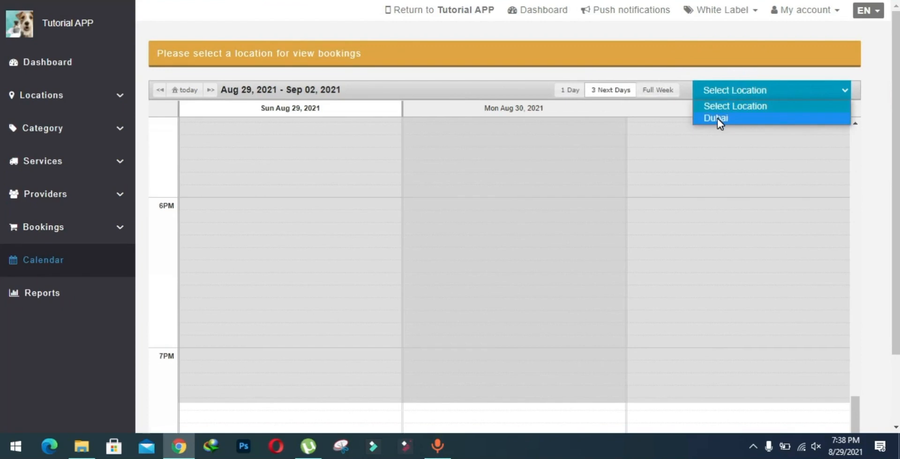
{"action": "left_click", "coordinate": [746, 119]}
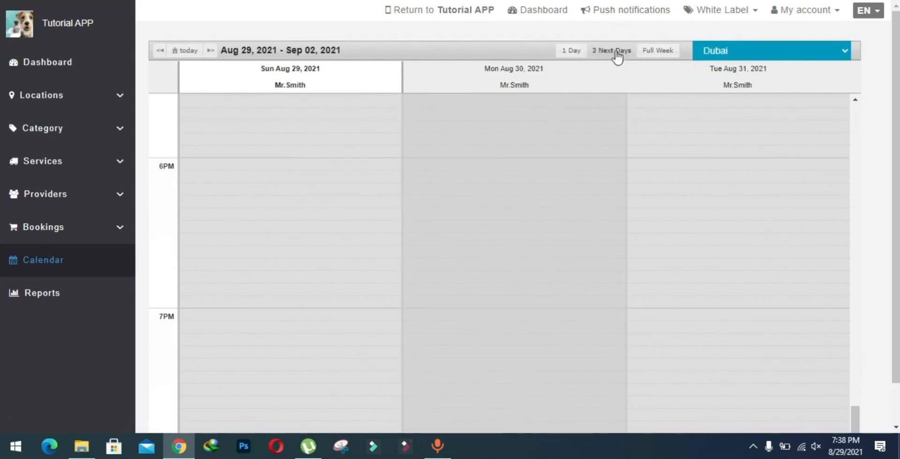
{"action": "left_click", "coordinate": [603, 60]}
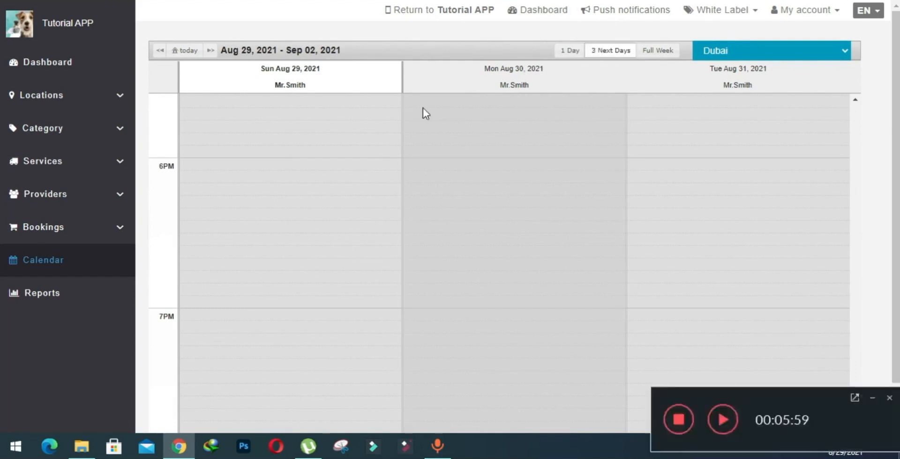
{"action": "left_click_drag", "start_coordinate": [268, 88], "coordinate": [309, 86]}
{"action": "left_click", "coordinate": [309, 87]}
{"action": "left_click_drag", "start_coordinate": [510, 82], "coordinate": [538, 83]}
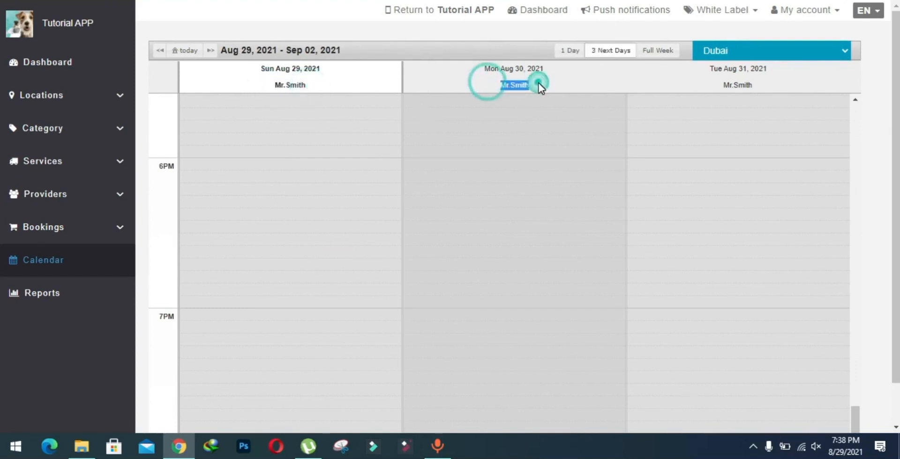
{"action": "left_click", "coordinate": [539, 83]}
{"action": "scroll", "coordinate": [538, 83], "scroll_direction": "down", "scroll_amount": 1}
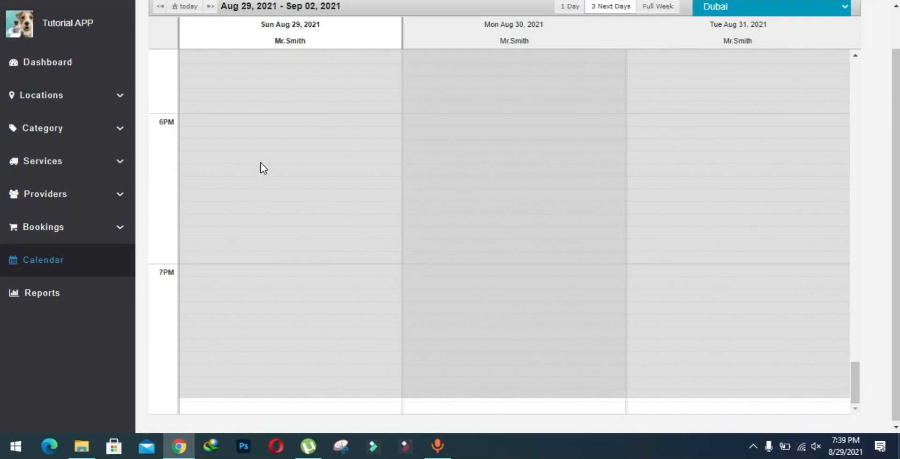
{"action": "scroll", "coordinate": [261, 162], "scroll_direction": "down", "scroll_amount": 1}
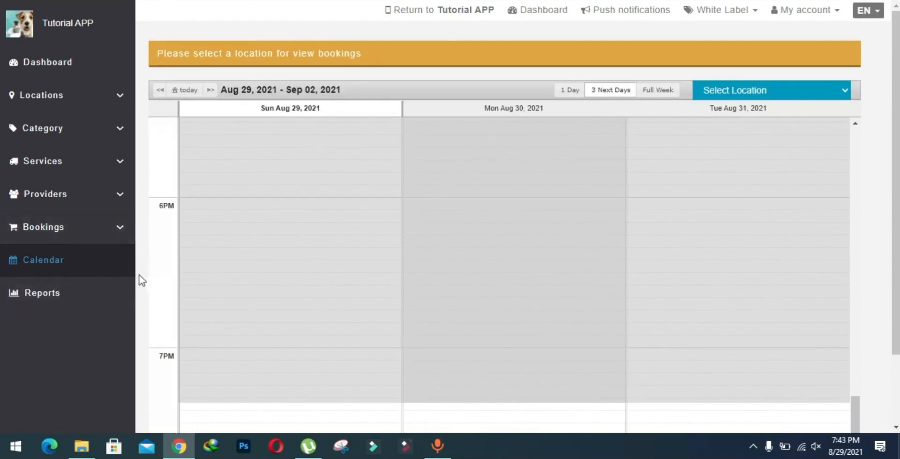
Open the payment reports, filter them by the Dubai location and view the available status filter options.
{"action": "left_click", "coordinate": [81, 301]}
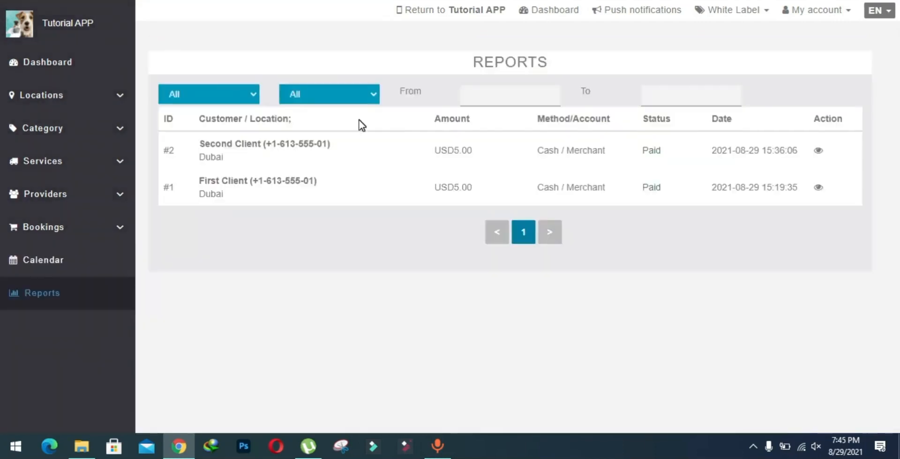
{"action": "left_click", "coordinate": [212, 95]}
{"action": "left_click", "coordinate": [182, 134]}
{"action": "left_click", "coordinate": [333, 95]}
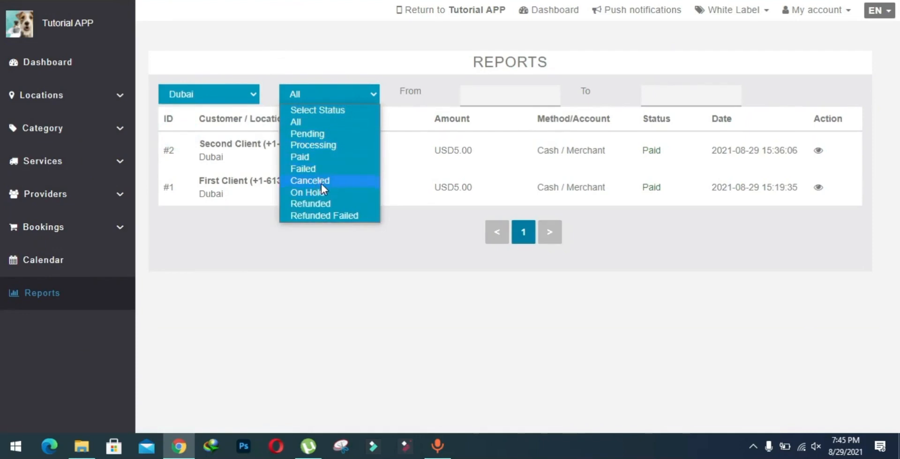
{"action": "left_click", "coordinate": [375, 285]}
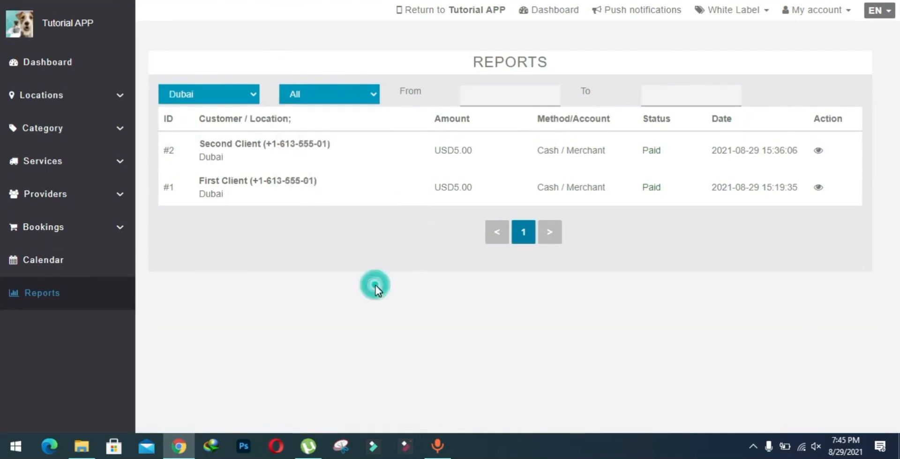
Filter the reports to the date range from 08/10/2021 to 08/13/2021.
{"action": "left_click", "coordinate": [504, 96]}
{"action": "left_click", "coordinate": [502, 205]}
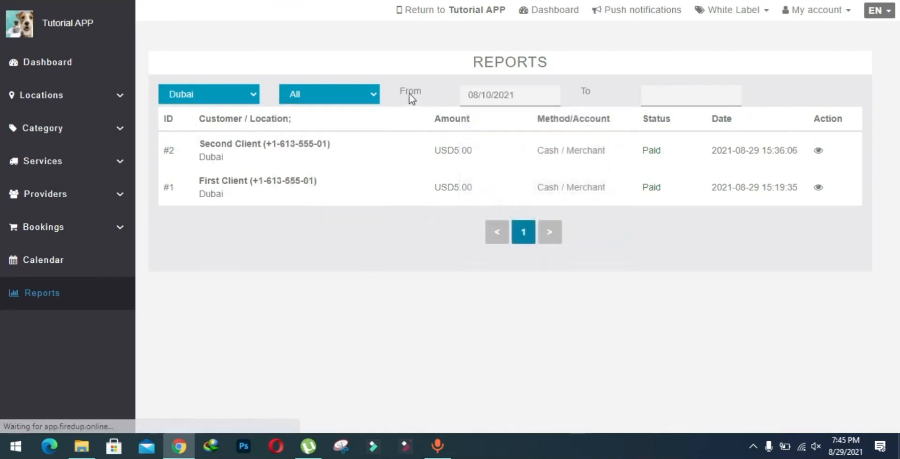
{"action": "left_click", "coordinate": [669, 87]}
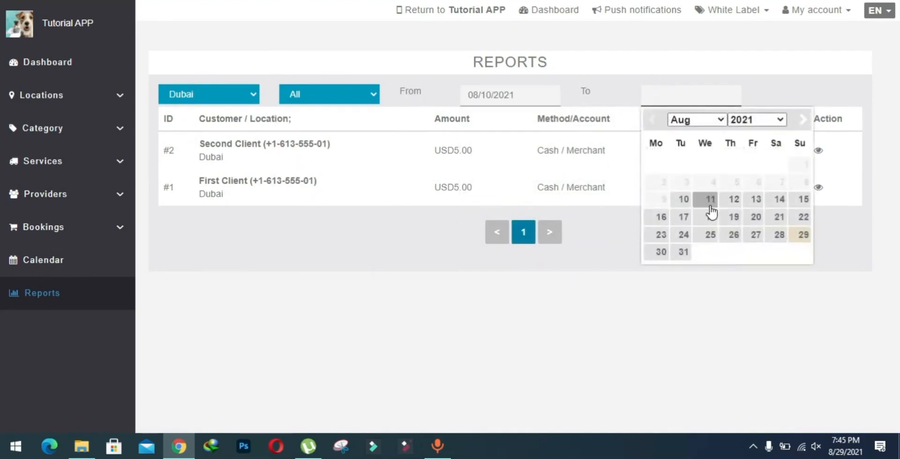
{"action": "left_click", "coordinate": [755, 200]}
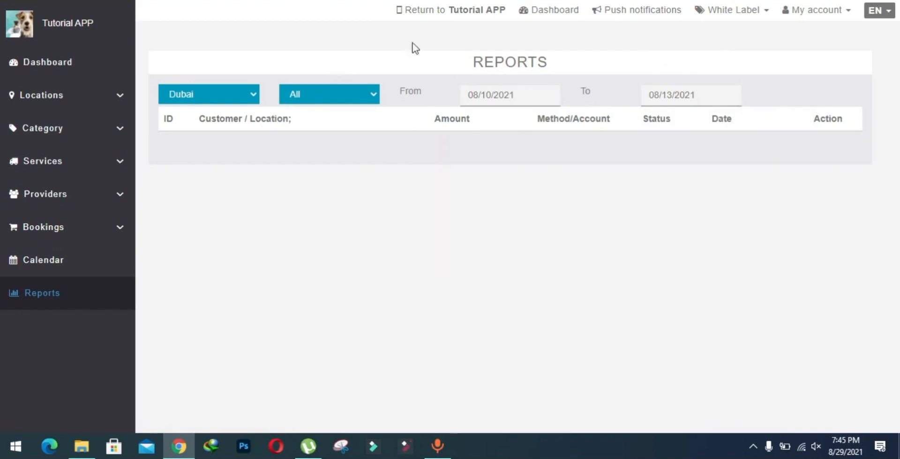
Clear both the From and To dates from the report filter.
{"action": "left_click_drag", "start_coordinate": [549, 96], "coordinate": [464, 104]}
{"action": "key", "text": "BackSpace"}
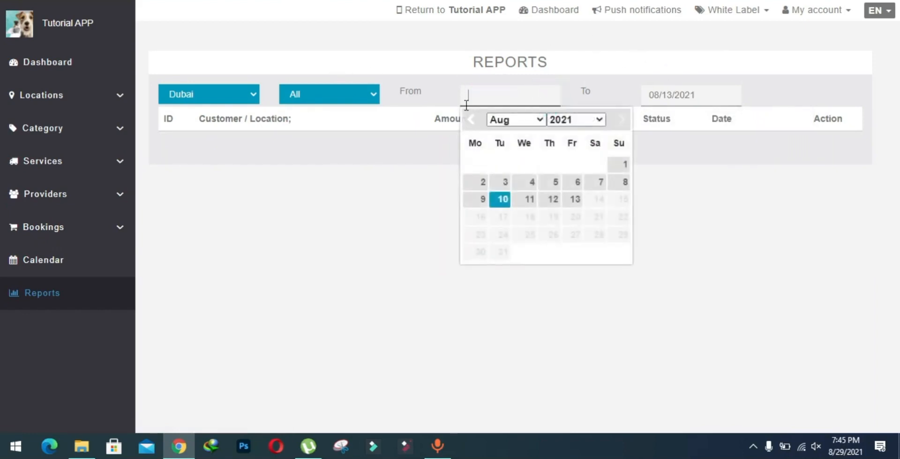
{"action": "left_click_drag", "start_coordinate": [698, 94], "coordinate": [563, 96]}
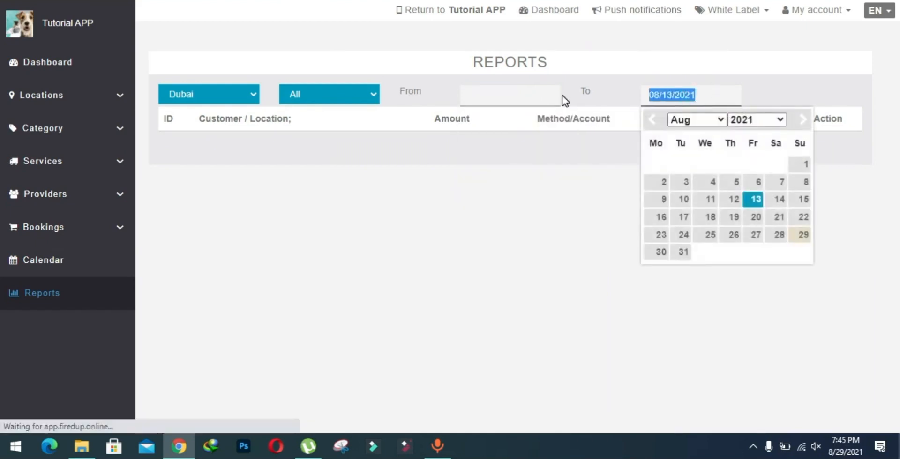
{"action": "key", "text": "BackSpace"}
{"action": "left_click", "coordinate": [372, 308]}
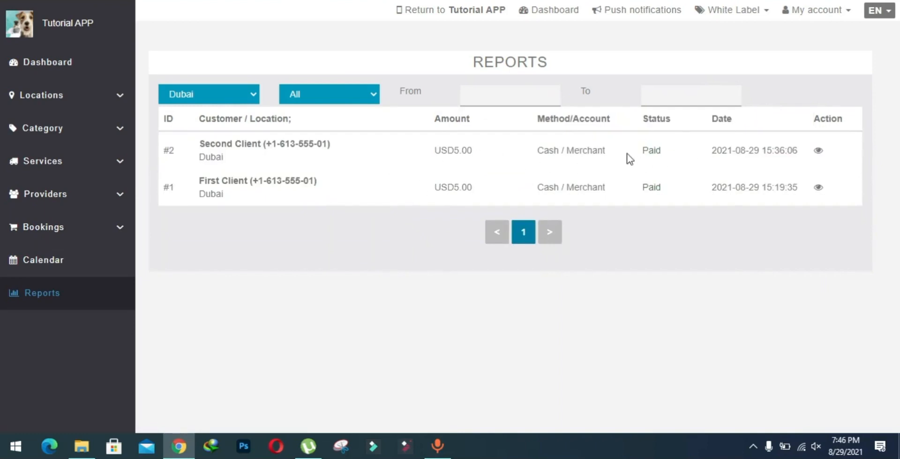
Check the payment status of report entry #2 and open its appointment details.
{"action": "left_click_drag", "start_coordinate": [637, 153], "coordinate": [663, 148]}
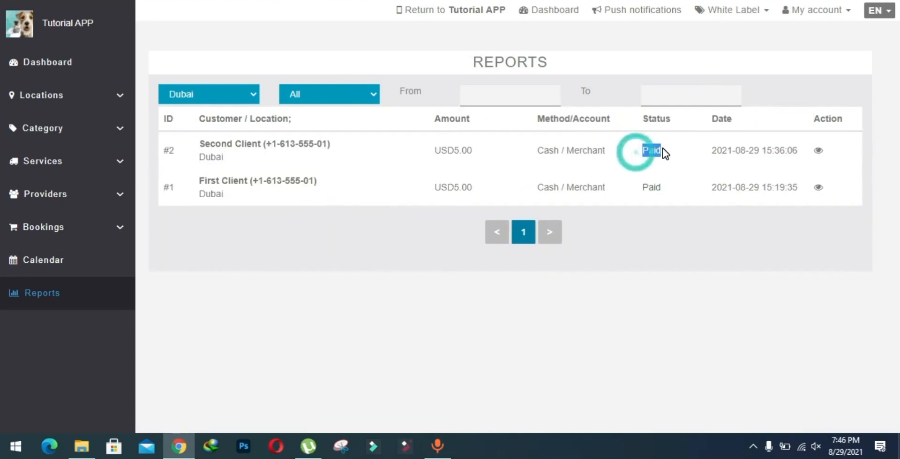
{"action": "left_click", "coordinate": [663, 147]}
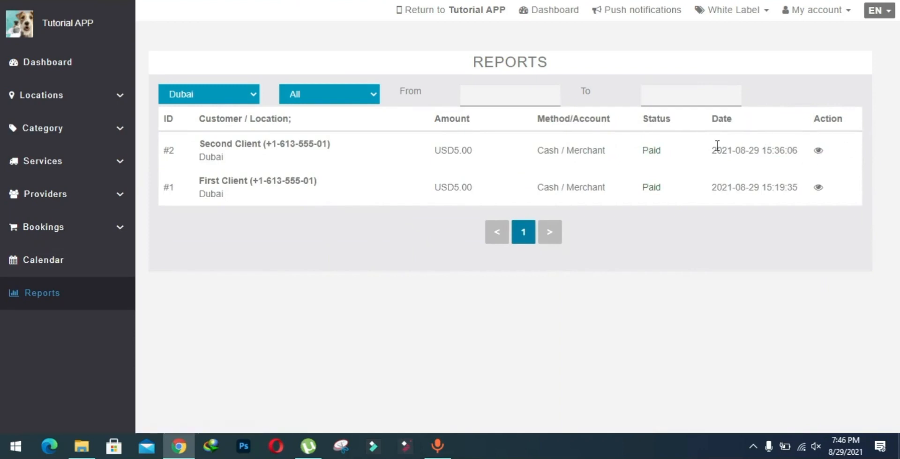
{"action": "left_click", "coordinate": [818, 151]}
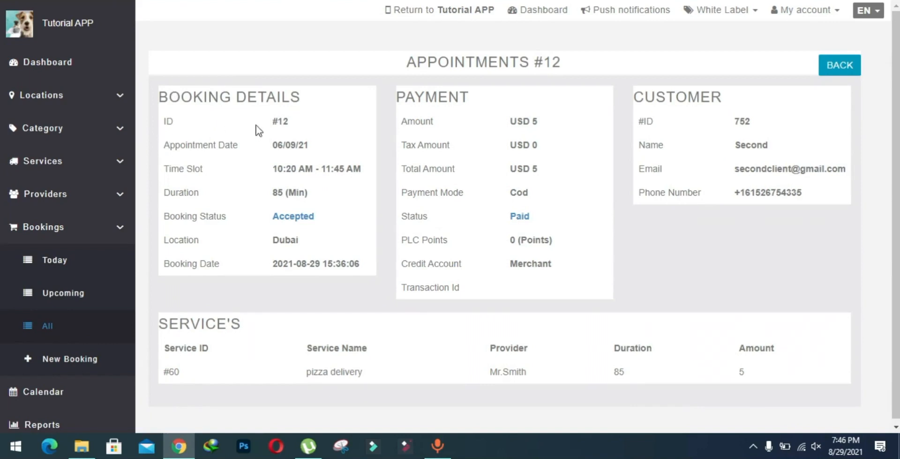
Examine the appointment's booking, payment, customer and service details, and return to the reports list.
{"action": "left_click", "coordinate": [277, 122]}
{"action": "left_click", "coordinate": [400, 98]}
{"action": "left_click", "coordinate": [425, 98]}
{"action": "scroll", "coordinate": [3, 157], "scroll_direction": "down", "scroll_amount": 1}
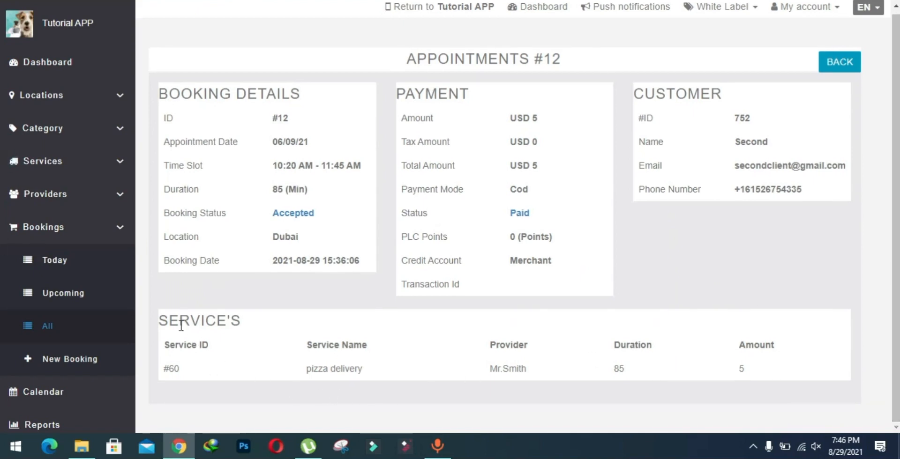
{"action": "left_click_drag", "start_coordinate": [168, 321], "coordinate": [240, 318]}
{"action": "left_click", "coordinate": [240, 315]}
{"action": "left_click", "coordinate": [854, 63]}
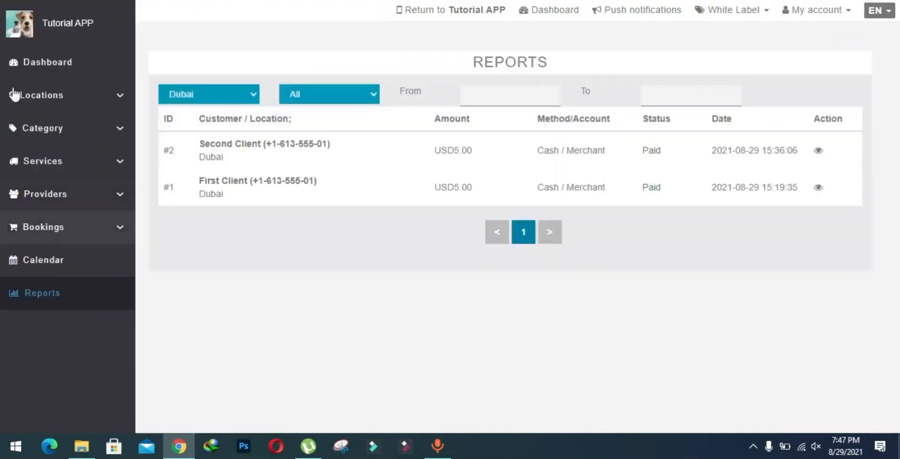